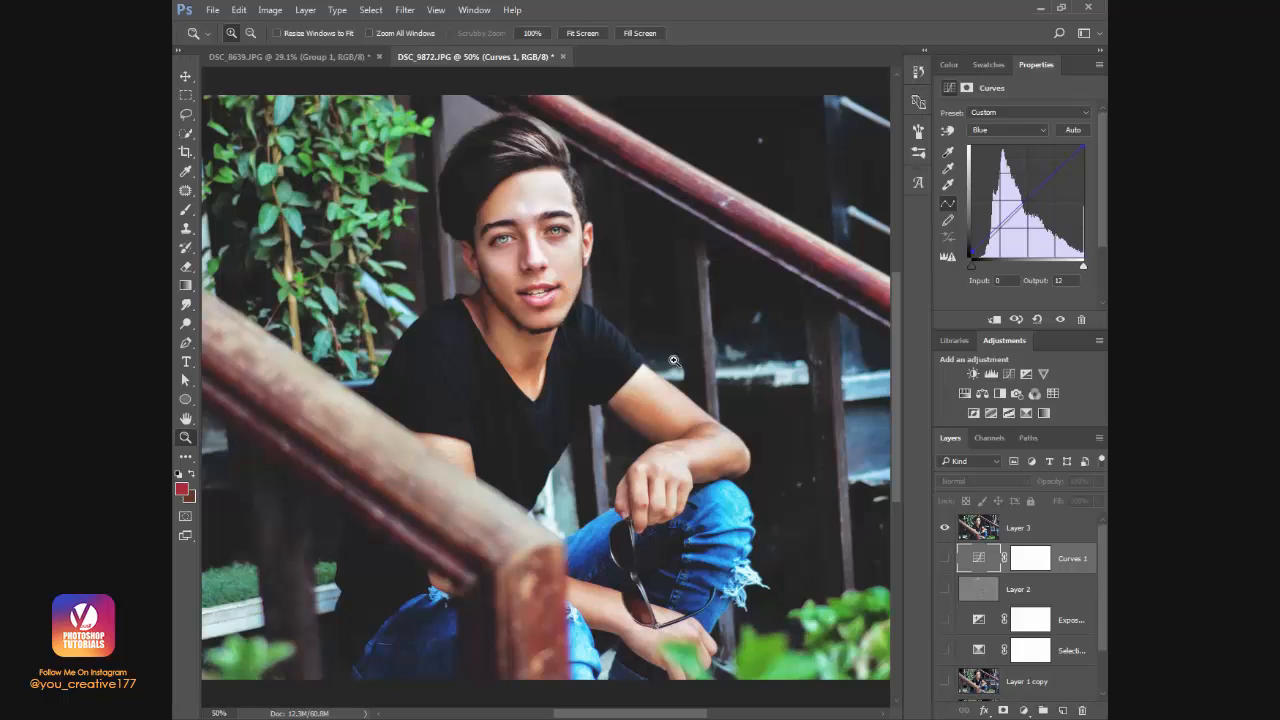
Inspect the face up close, then restore the full view and turn on all the hidden layers below Layer 3.
drag(603, 240, 613, 250)
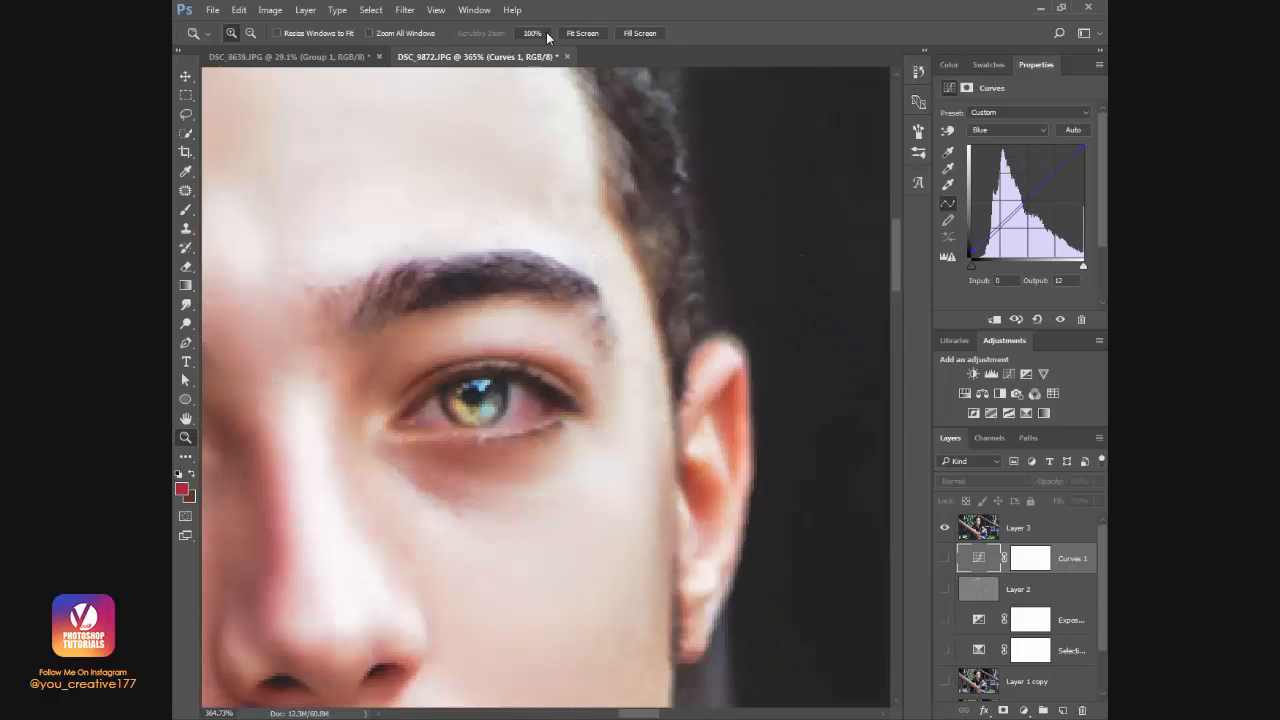
click(583, 33)
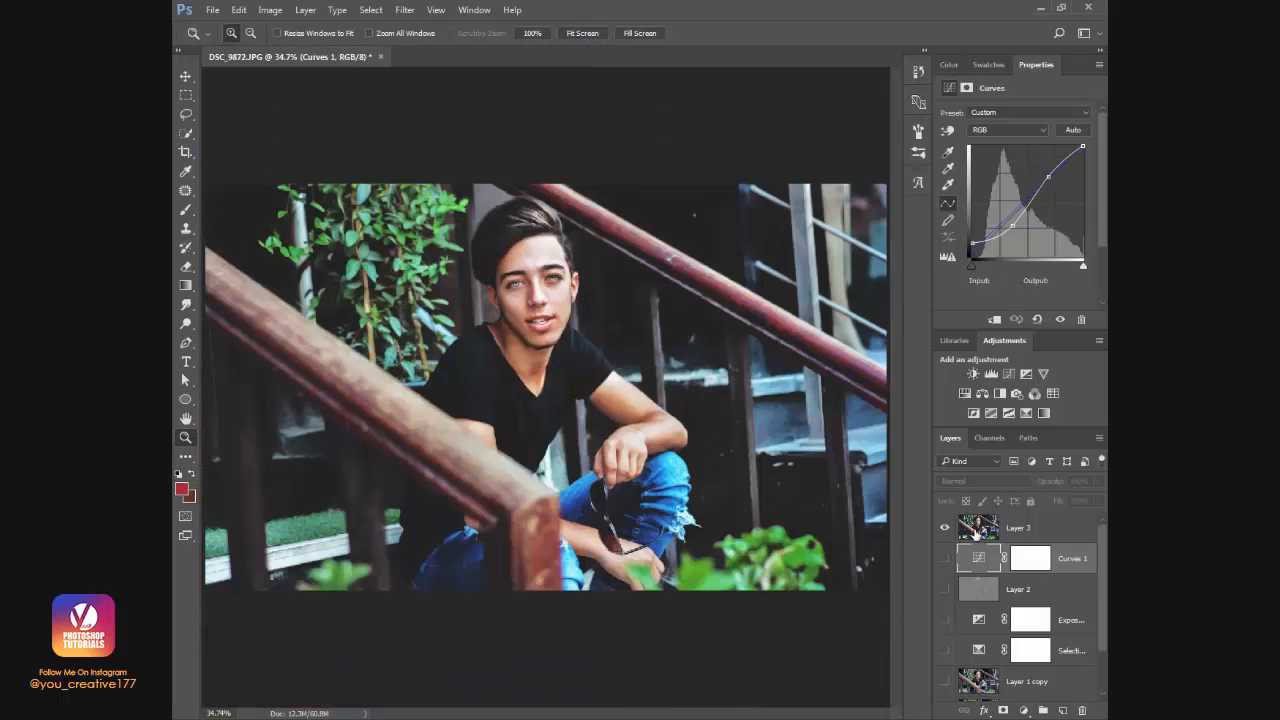
click(982, 536)
drag(946, 558, 950, 713)
Group all layers from Layer 1 up to Layer 3 and hide the group.
scroll(1040, 658, down, 1)
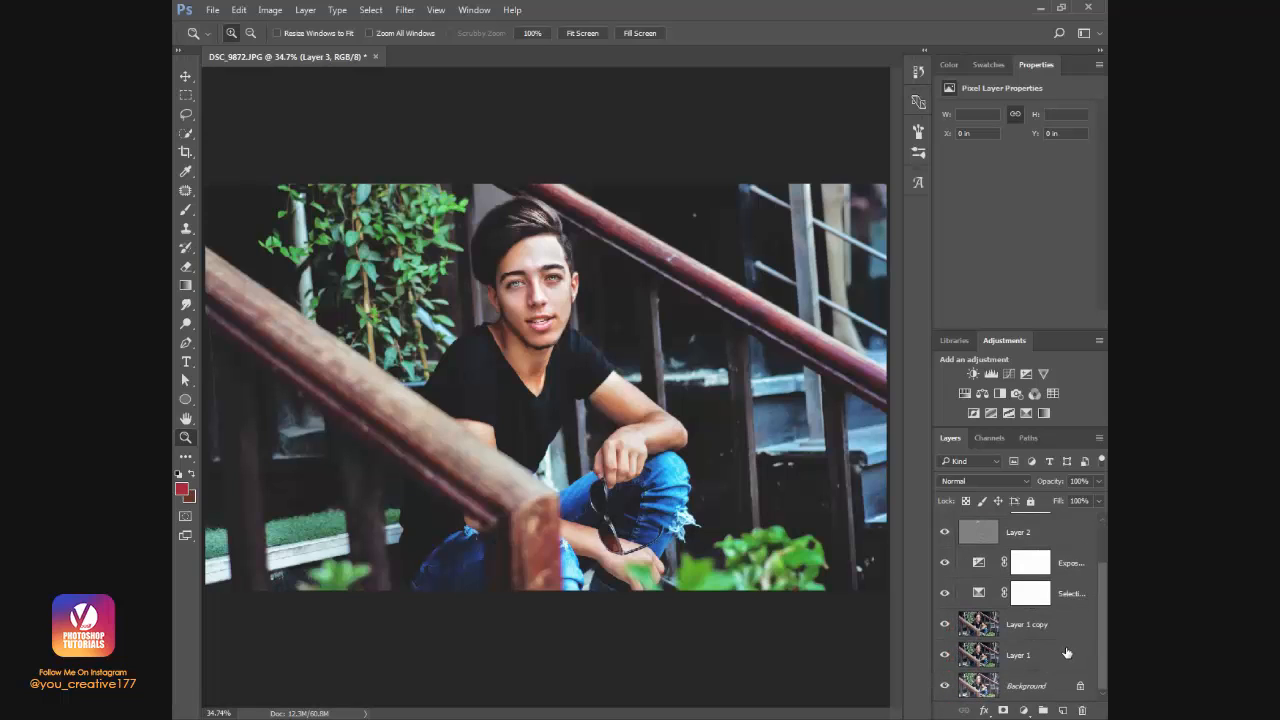
click(1066, 653)
scroll(1064, 648, up, 2)
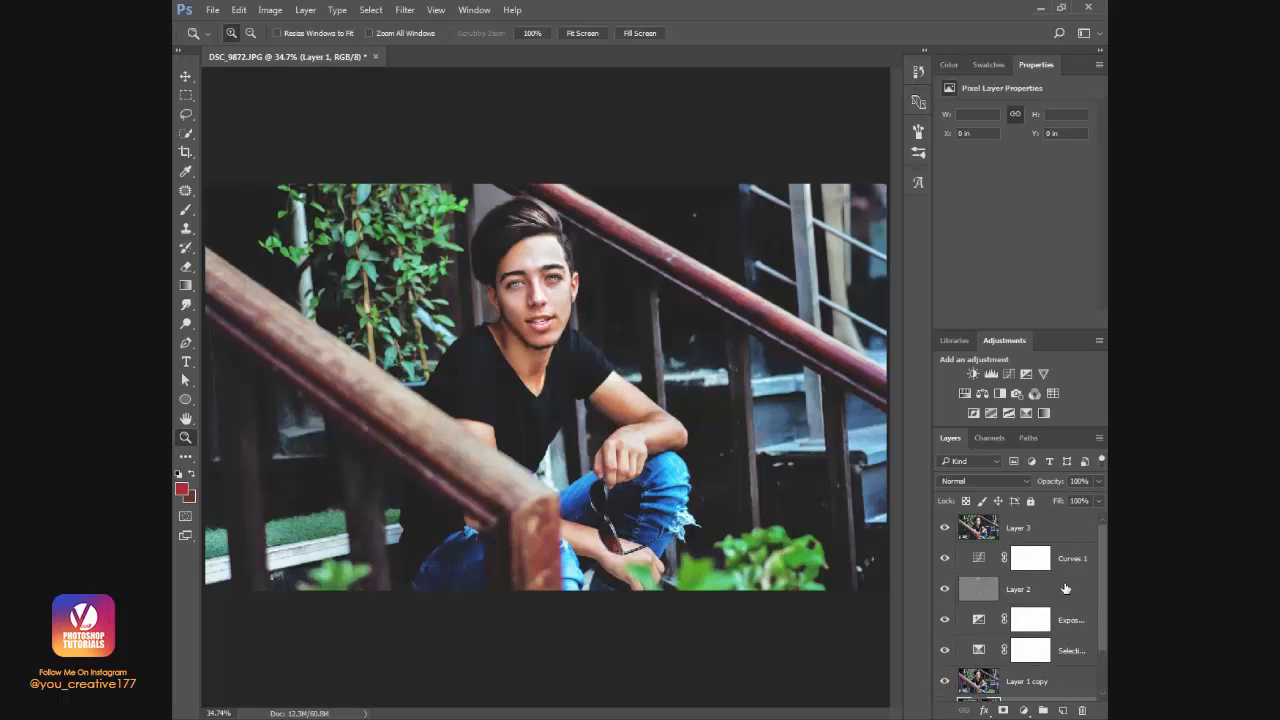
shift+click(1060, 540)
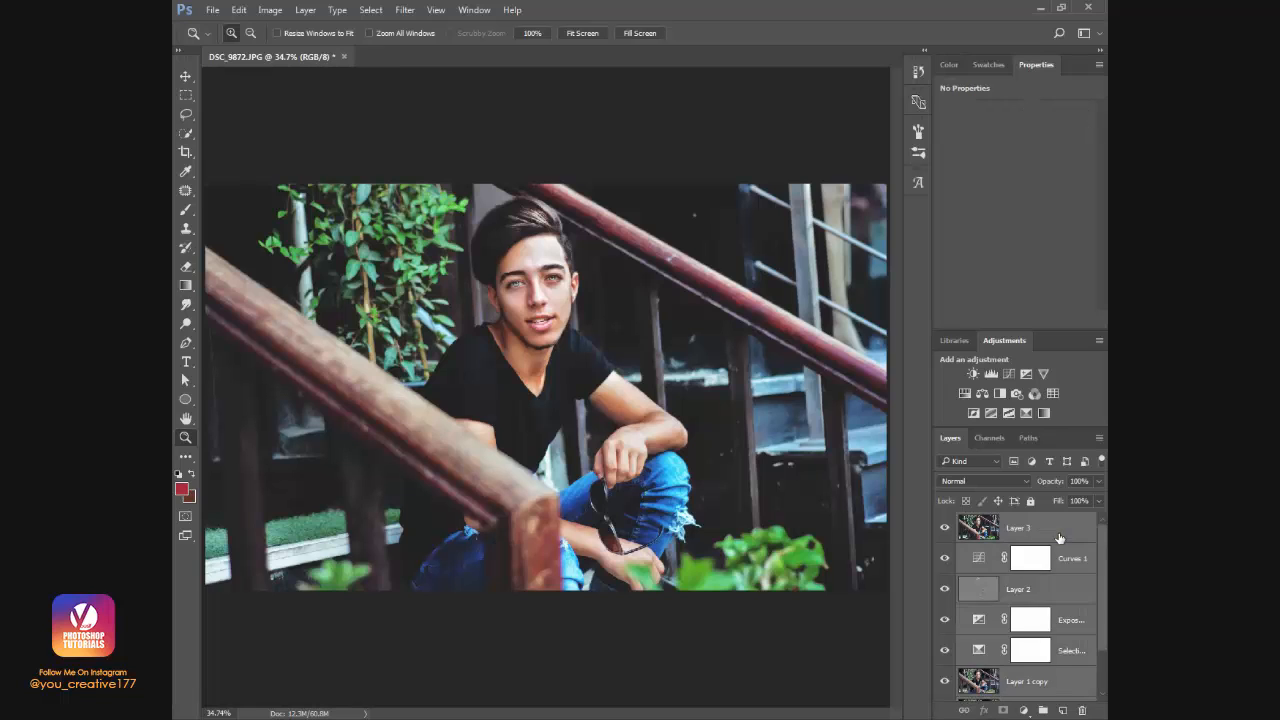
key(ctrl+g)
click(944, 521)
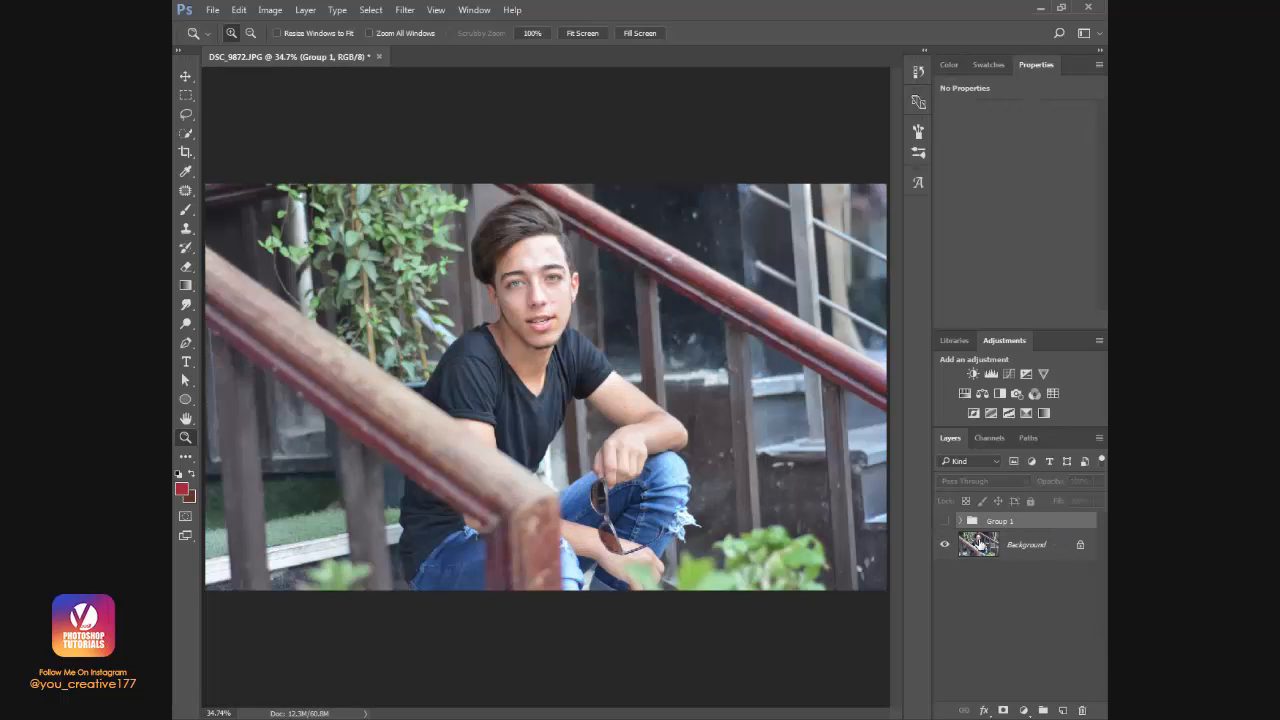
Duplicate the Background layer and open the copy in the Camera Raw Filter.
click(980, 545)
drag(1042, 552, 1063, 709)
click(405, 10)
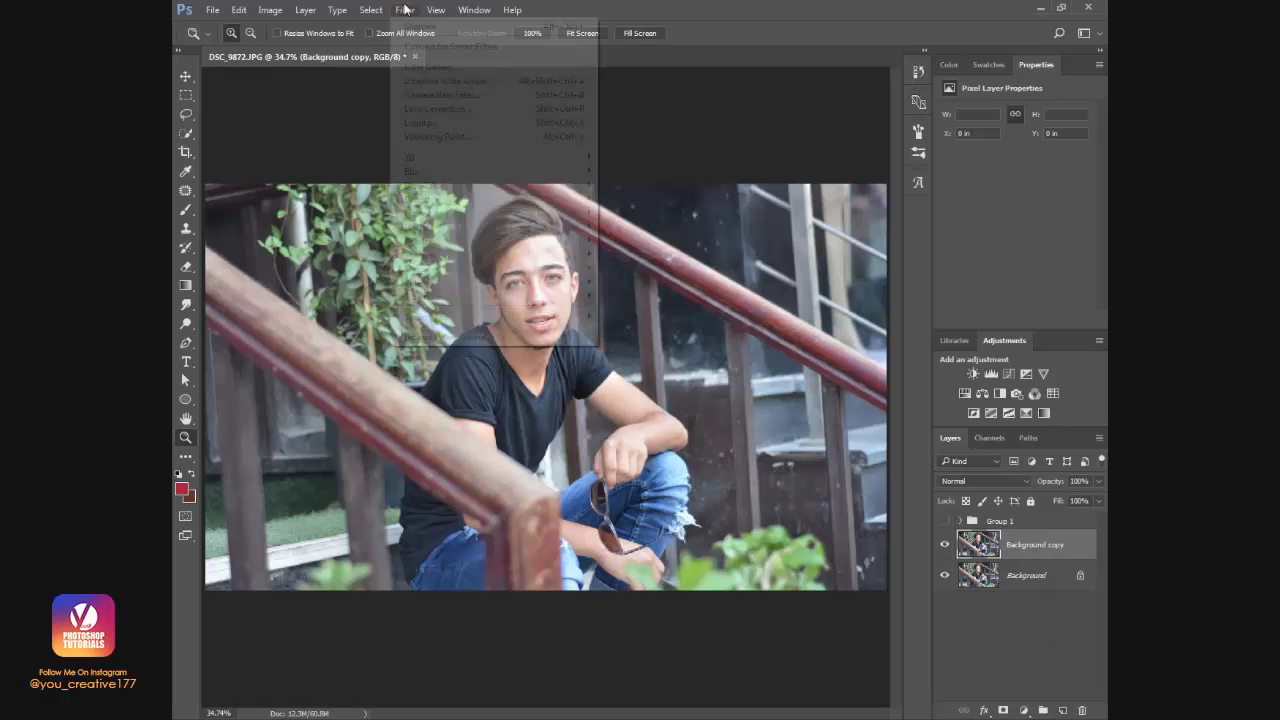
click(478, 93)
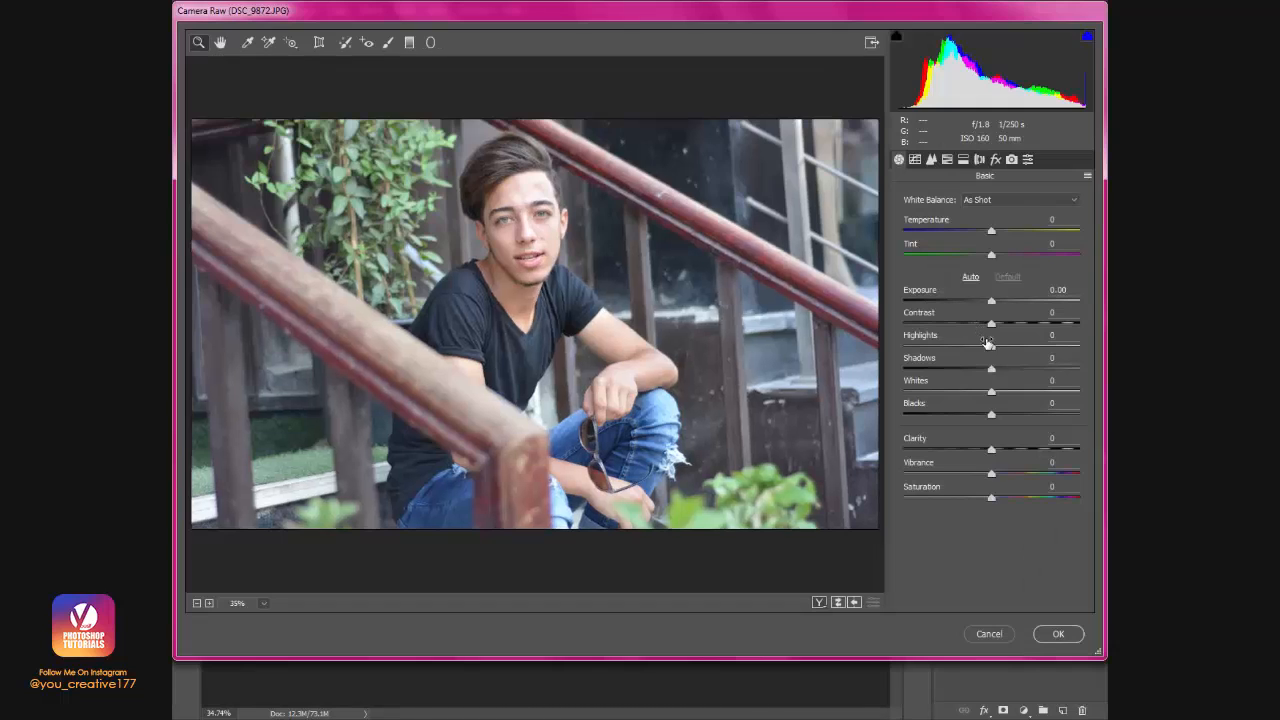
Set Shadows to -100 and Highlights to +28 in Camera Raw, keeping Saturation at 0.
click(989, 347)
drag(923, 349, 933, 350)
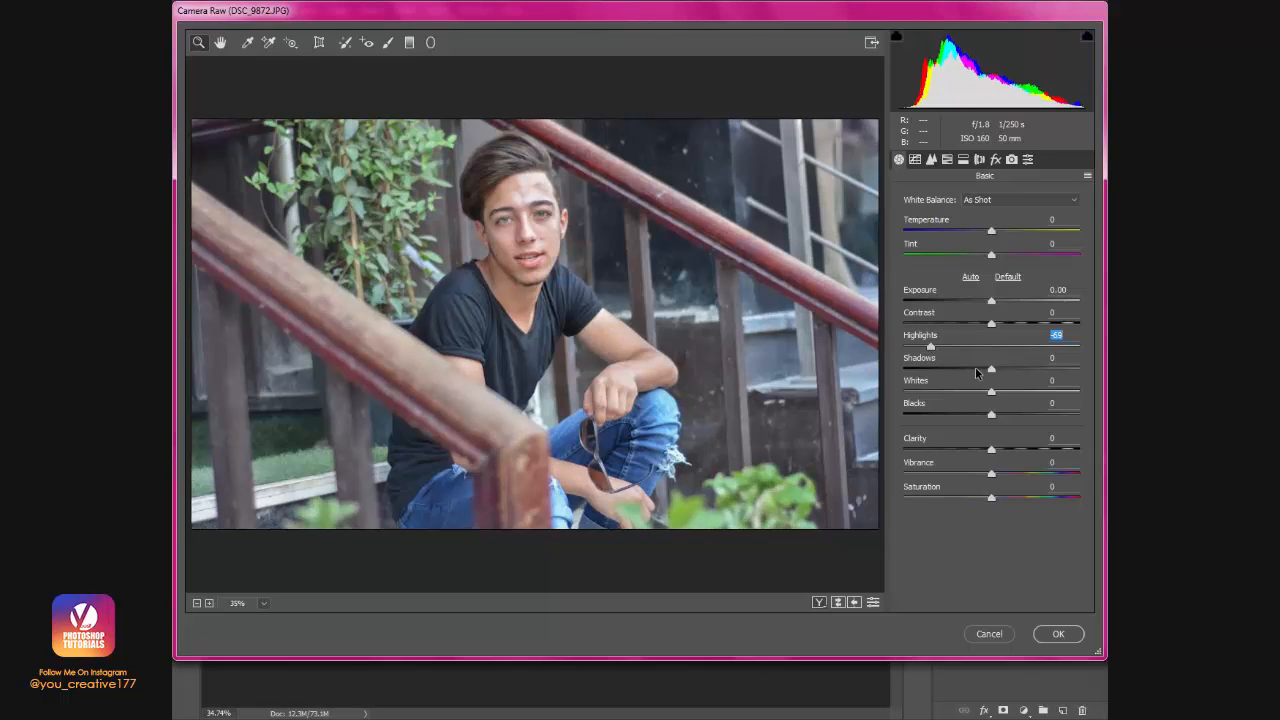
drag(991, 369, 903, 373)
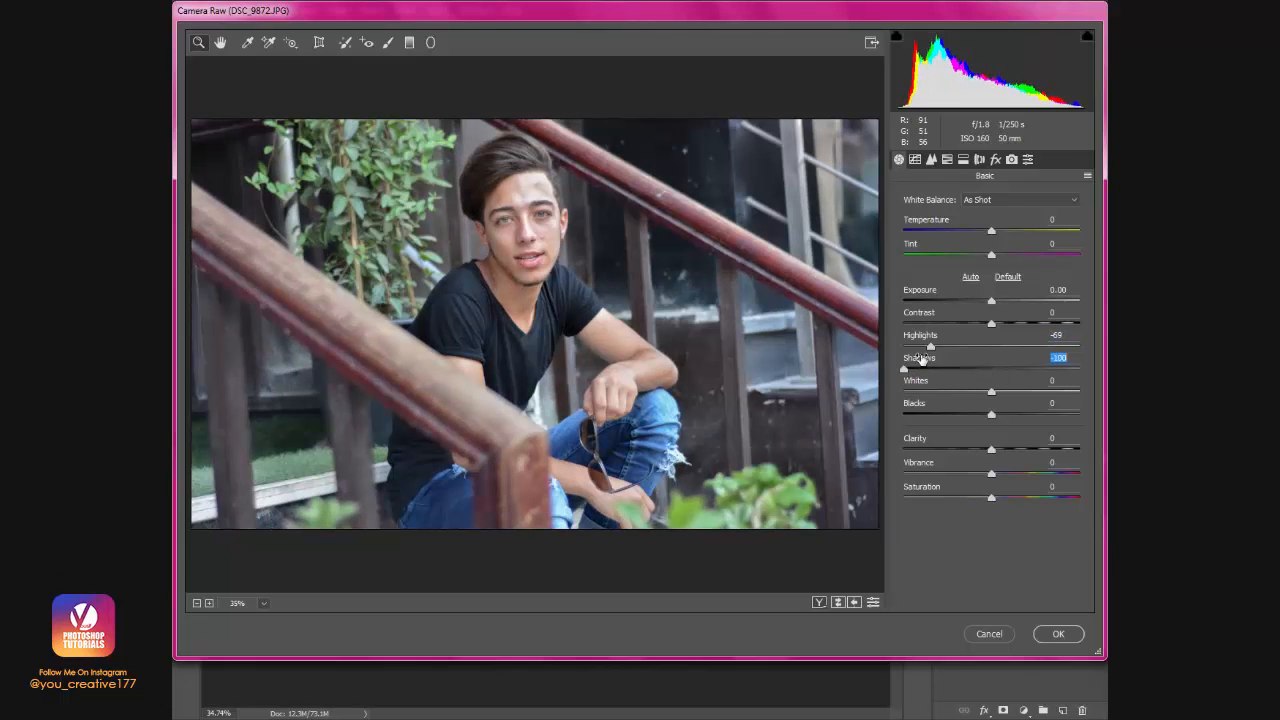
click(994, 347)
drag(996, 347, 1014, 350)
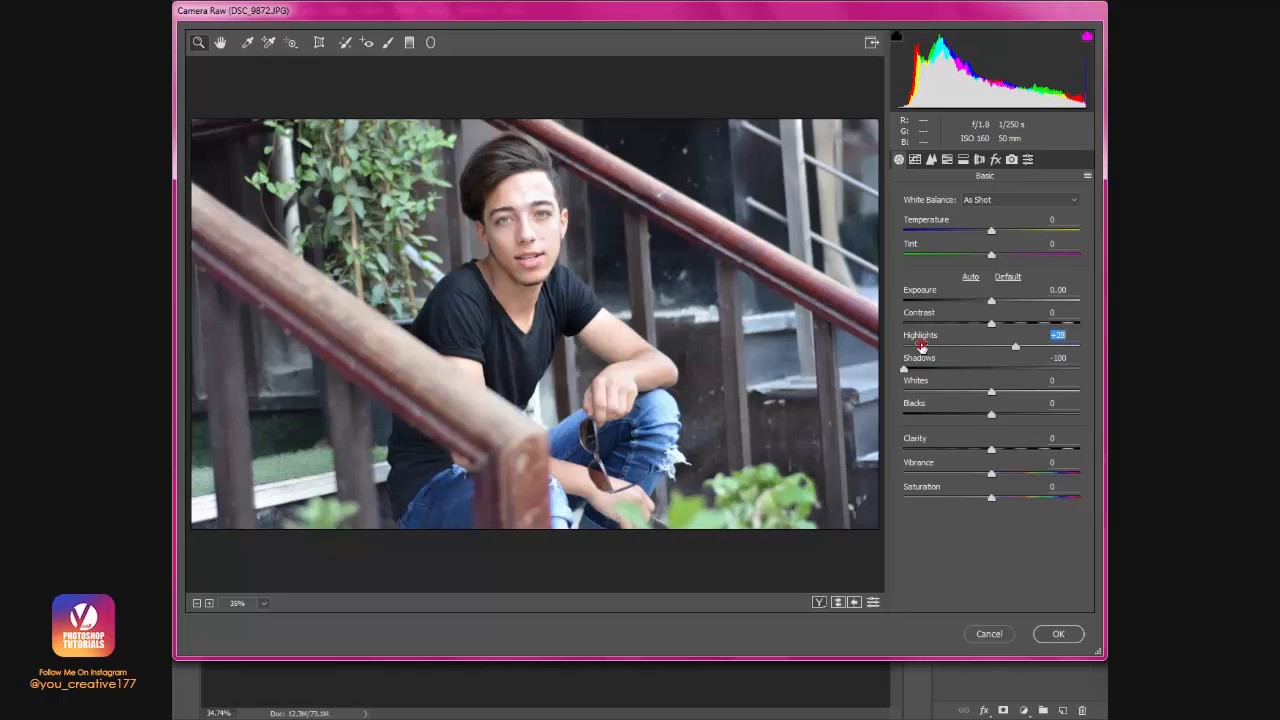
click(993, 499)
double_click(993, 499)
Set Whites to -90, Blacks to -32, Vibrance to +23 and Saturation to +14, and apply the Camera Raw adjustments.
drag(991, 391, 911, 400)
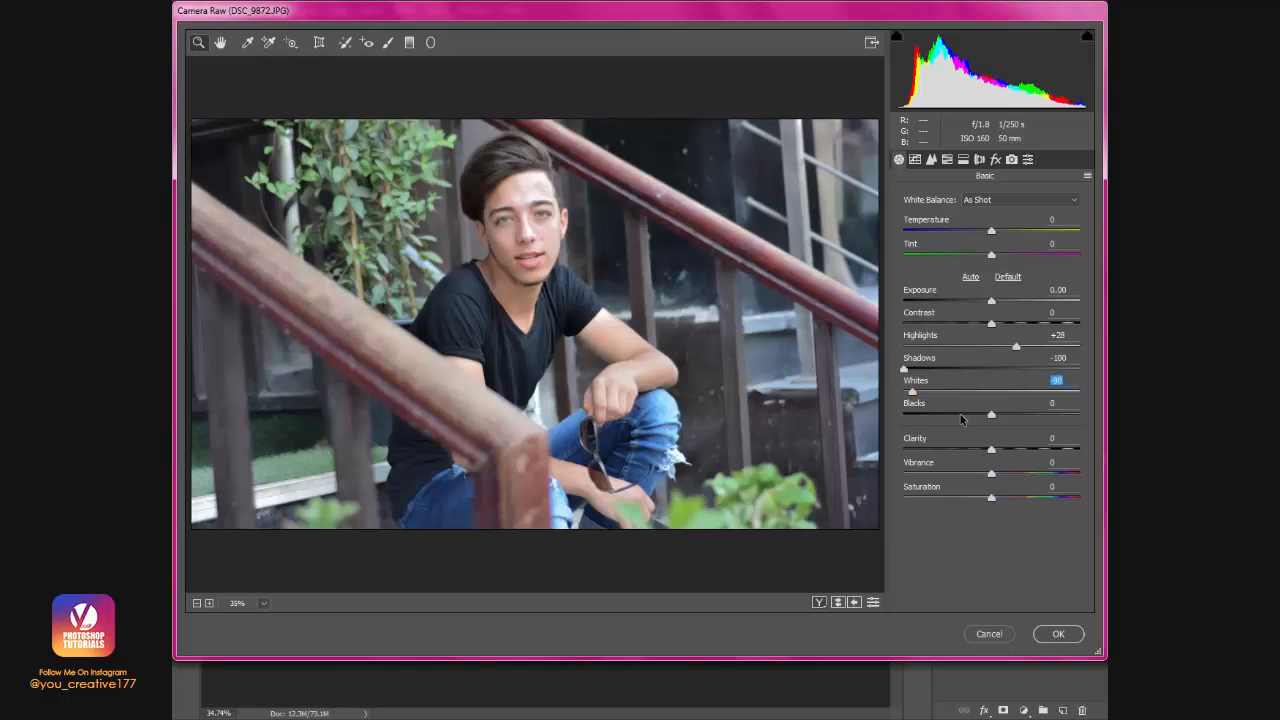
key(alt)
drag(992, 415, 965, 439)
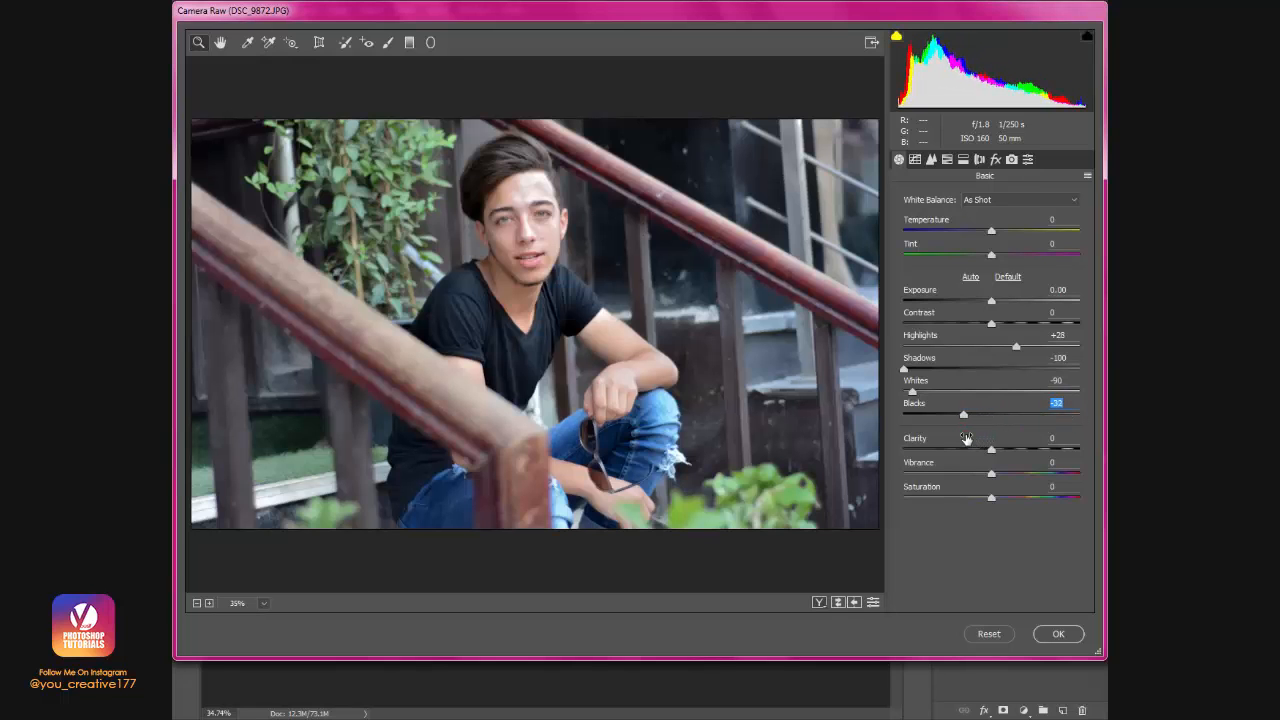
mouse_move(1002, 477)
mouse_down()
mouse_move(1047, 480)
mouse_move(1012, 481)
mouse_move(993, 499)
mouse_move(1004, 500)
mouse_up()
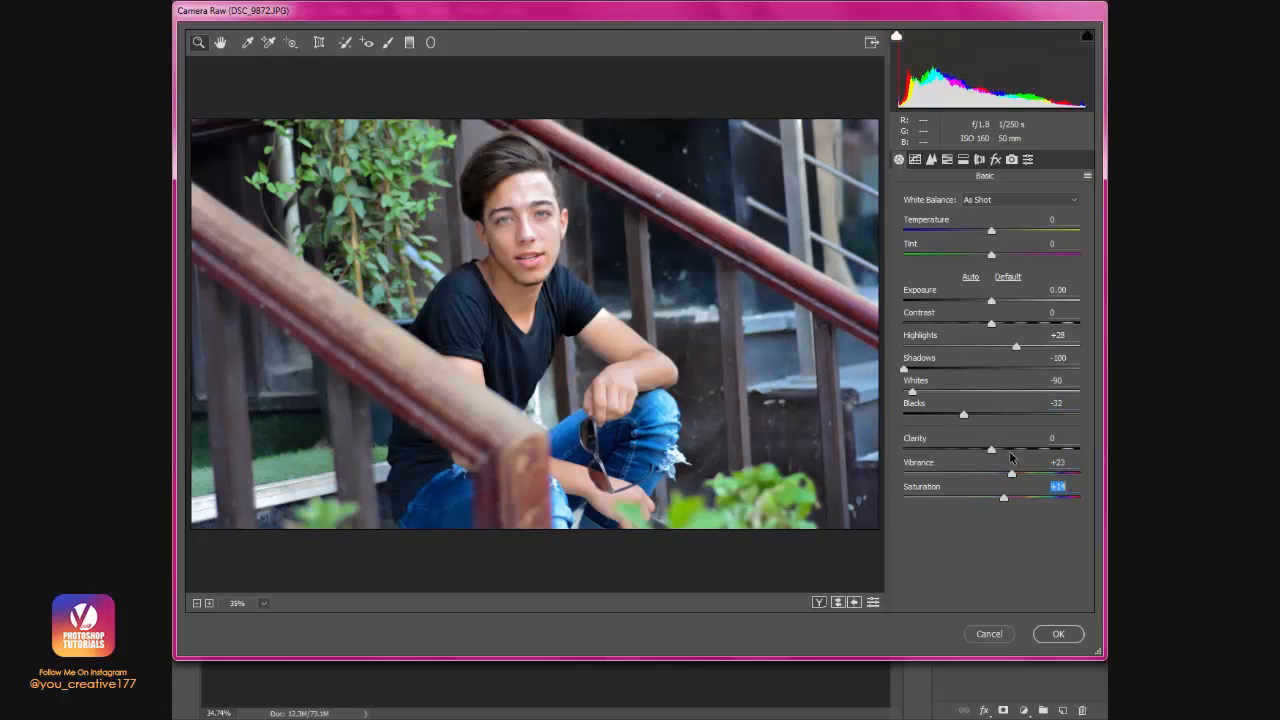
click(1070, 634)
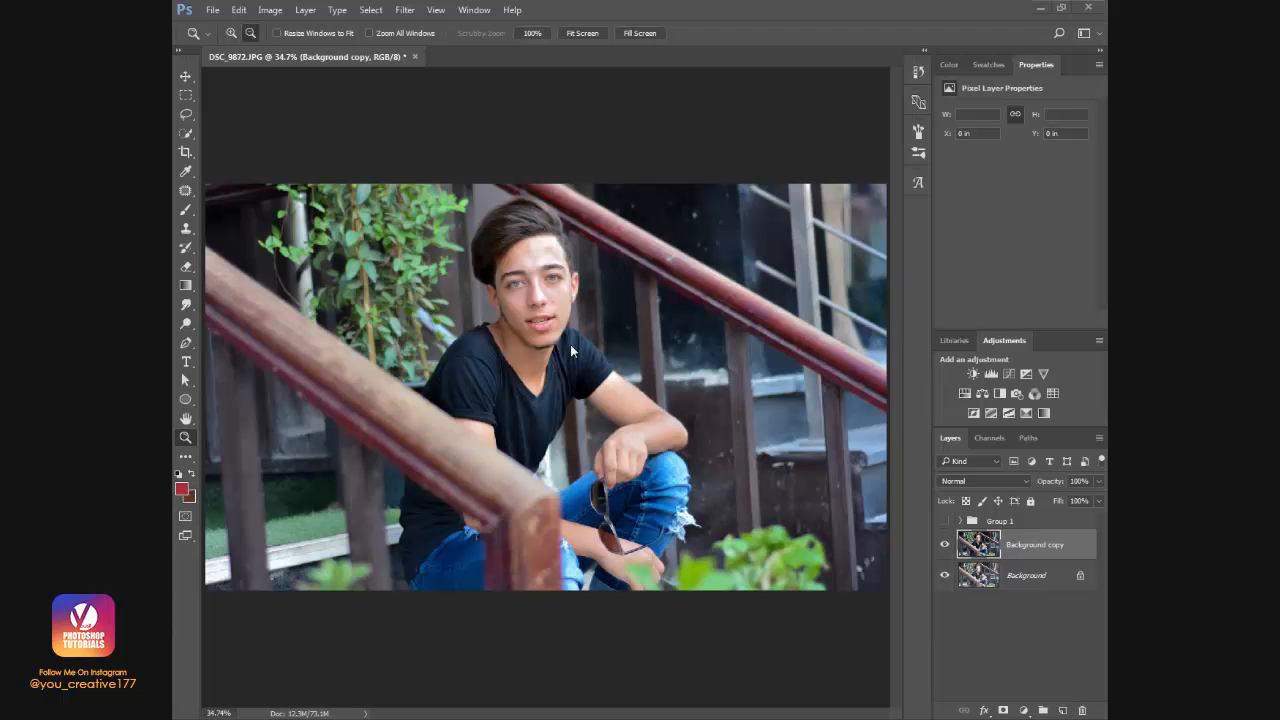
Add a Selective Color adjustment layer above the Background copy.
click(570, 344)
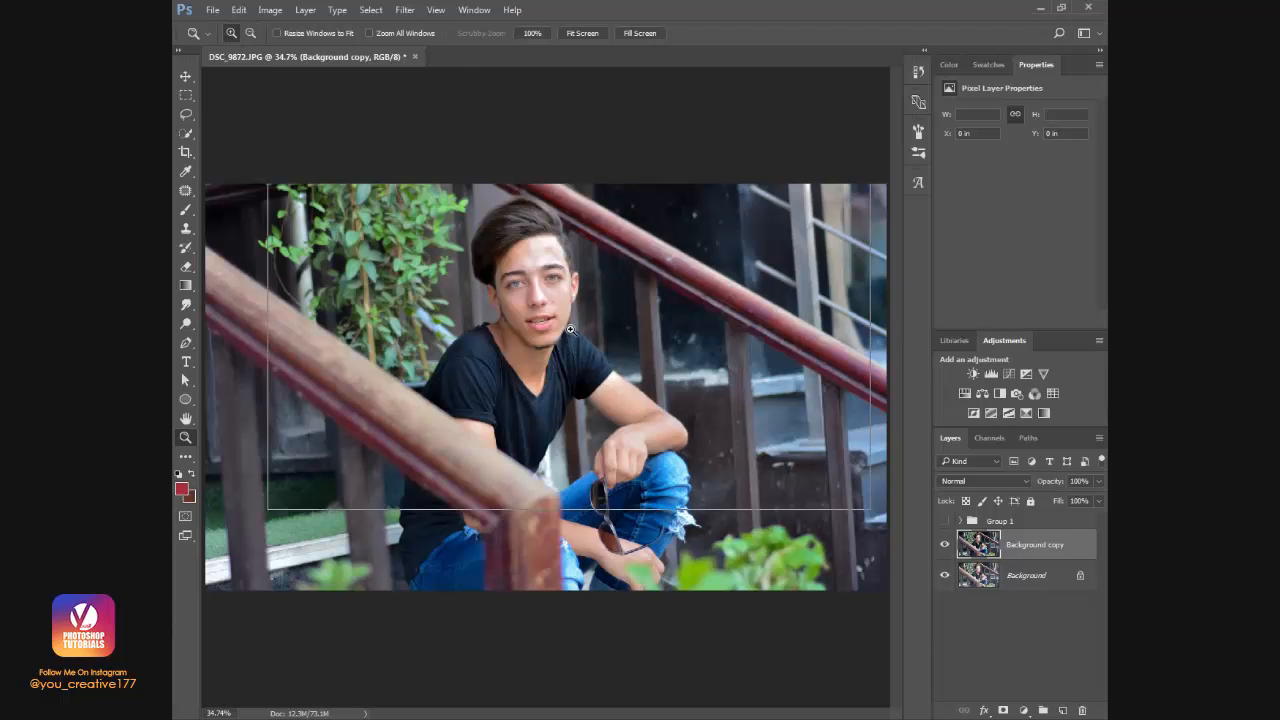
click(1023, 709)
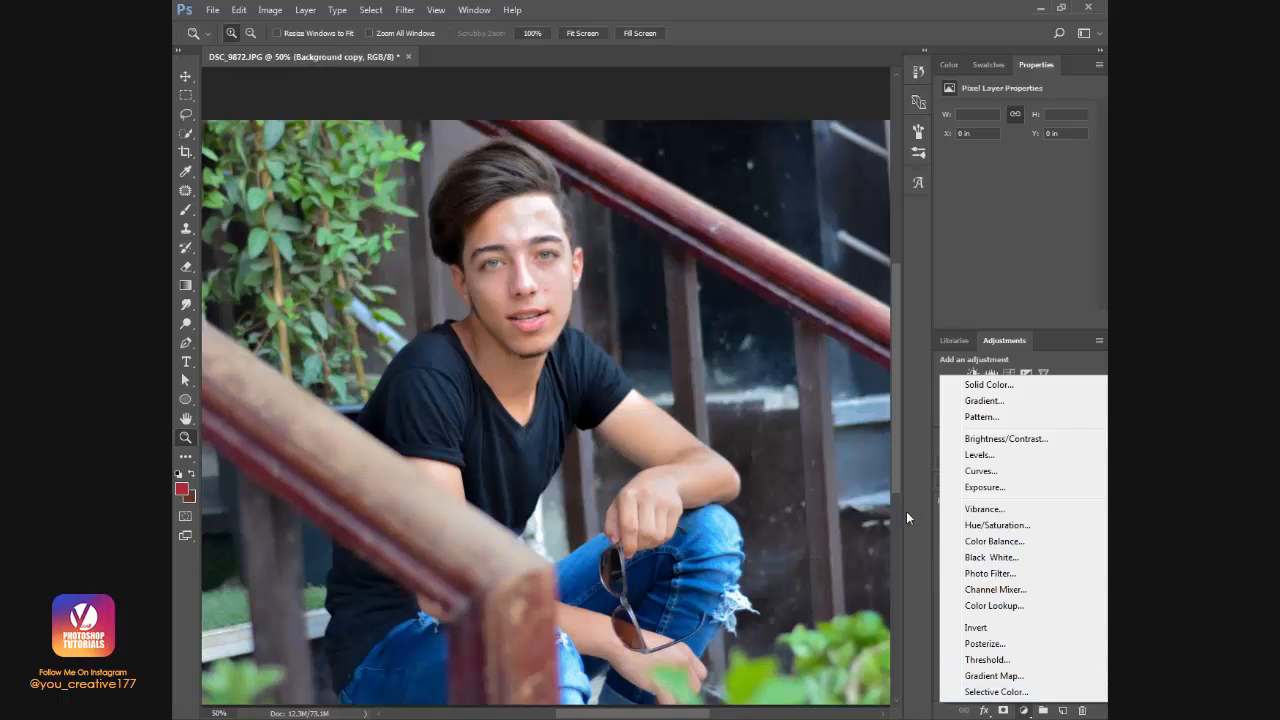
click(996, 691)
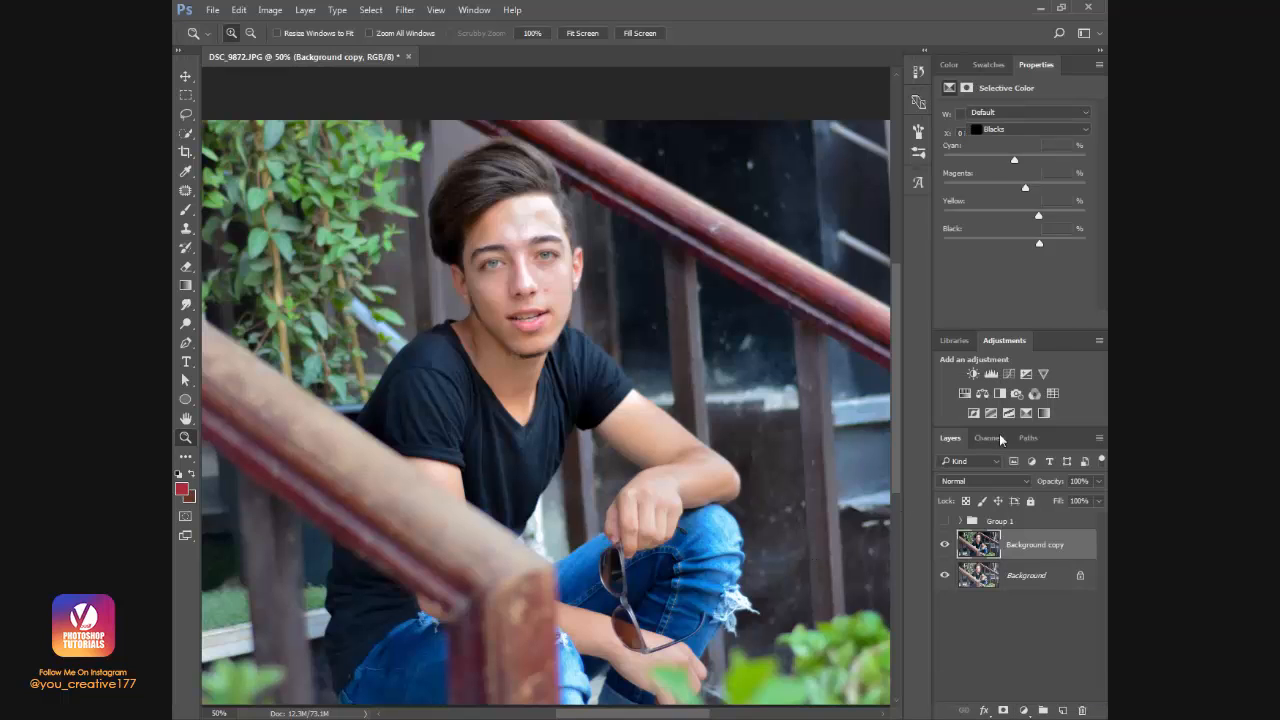
For the Greens in Selective Color, set Cyan to +62%, Magenta to -32% and Yellow to +51%.
click(1036, 130)
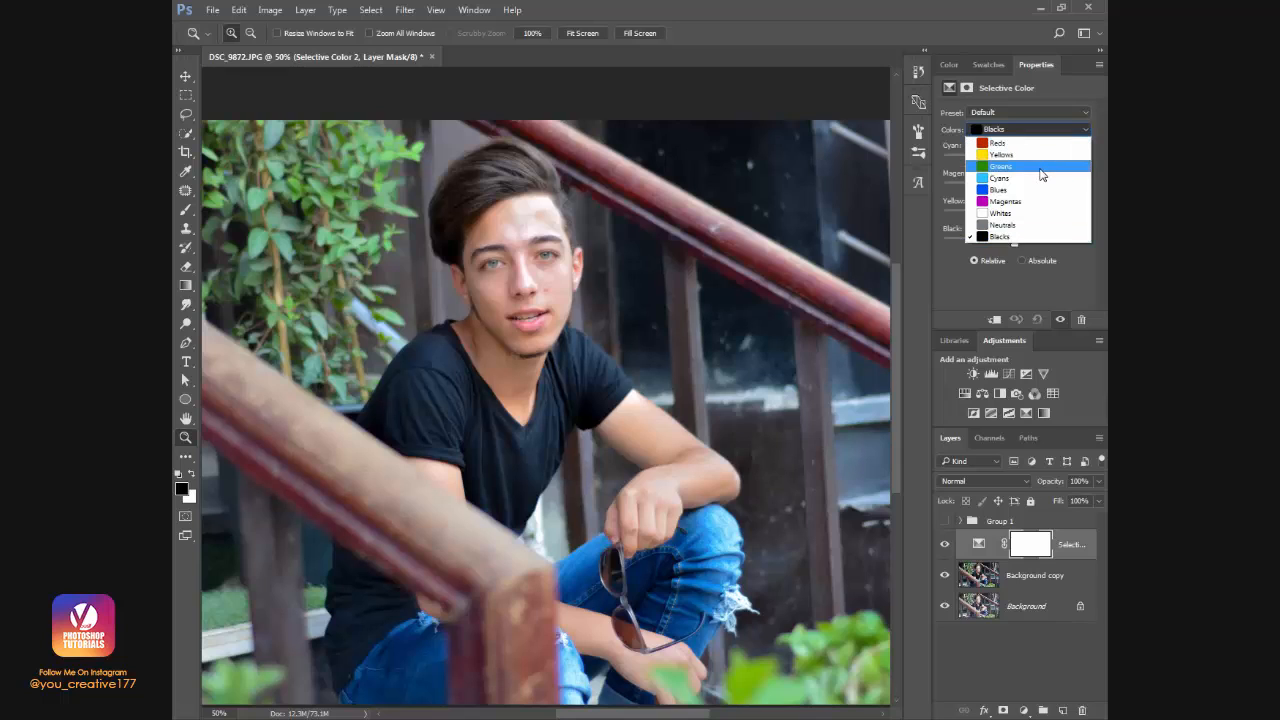
click(1040, 168)
drag(1030, 158, 1050, 217)
click(988, 145)
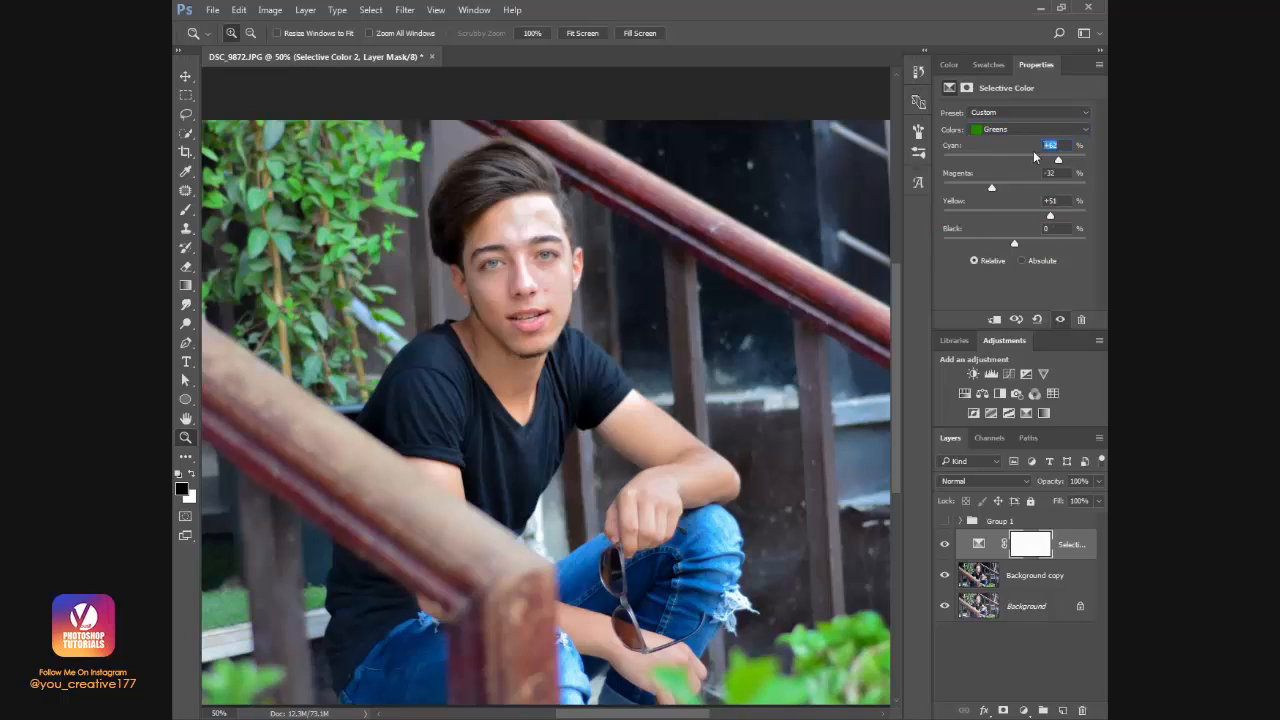
click(1068, 173)
For the Whites in Selective Color, set Cyan to 50% and Magenta to -50%, and reduce Yellow by 25%.
click(1020, 140)
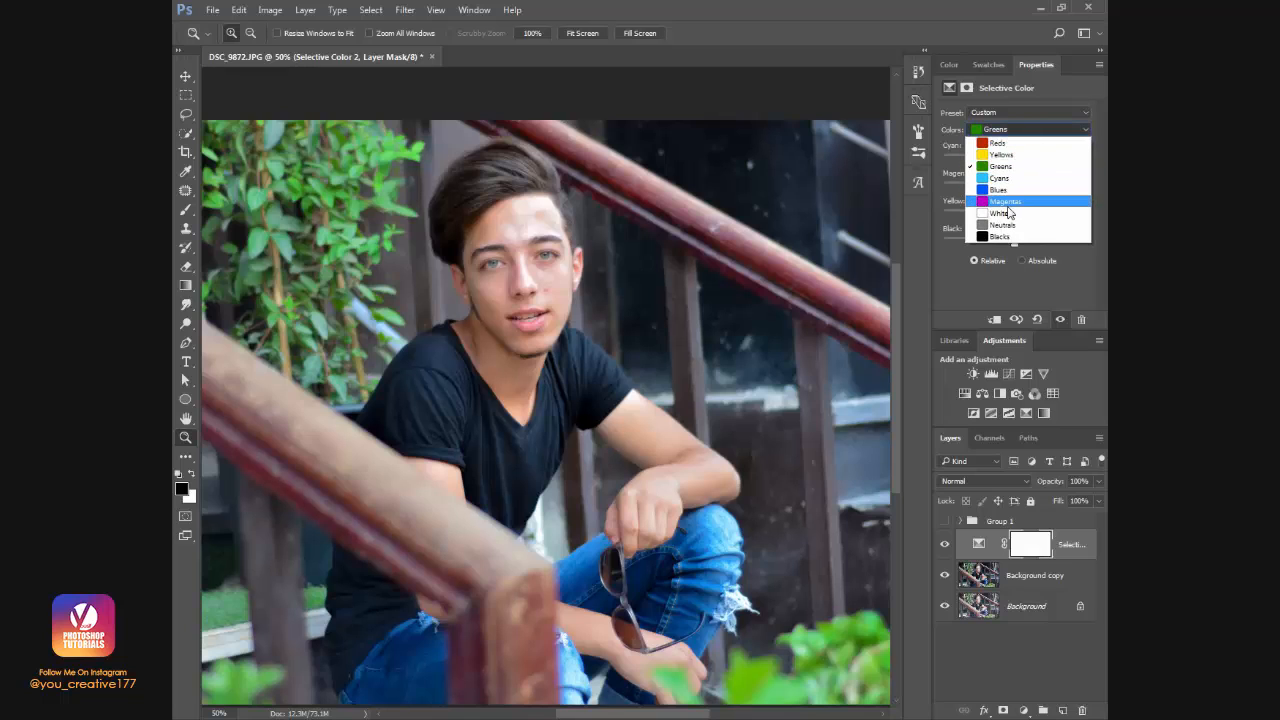
click(1012, 218)
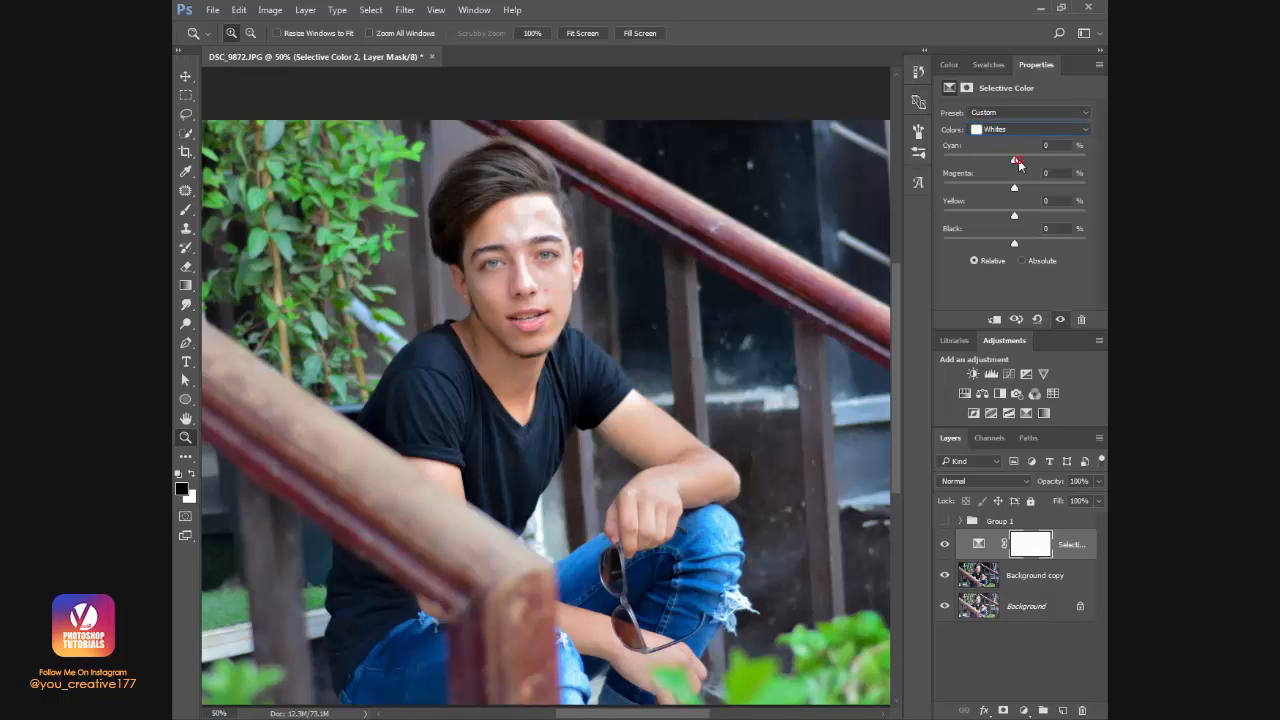
drag(1017, 161, 981, 201)
click(1050, 146)
text(50)
mouse_move(1014, 215)
mouse_down()
mouse_move(1034, 217)
mouse_move(968, 217)
mouse_move(1066, 218)
mouse_move(971, 217)
mouse_move(1064, 216)
mouse_move(998, 229)
mouse_up()
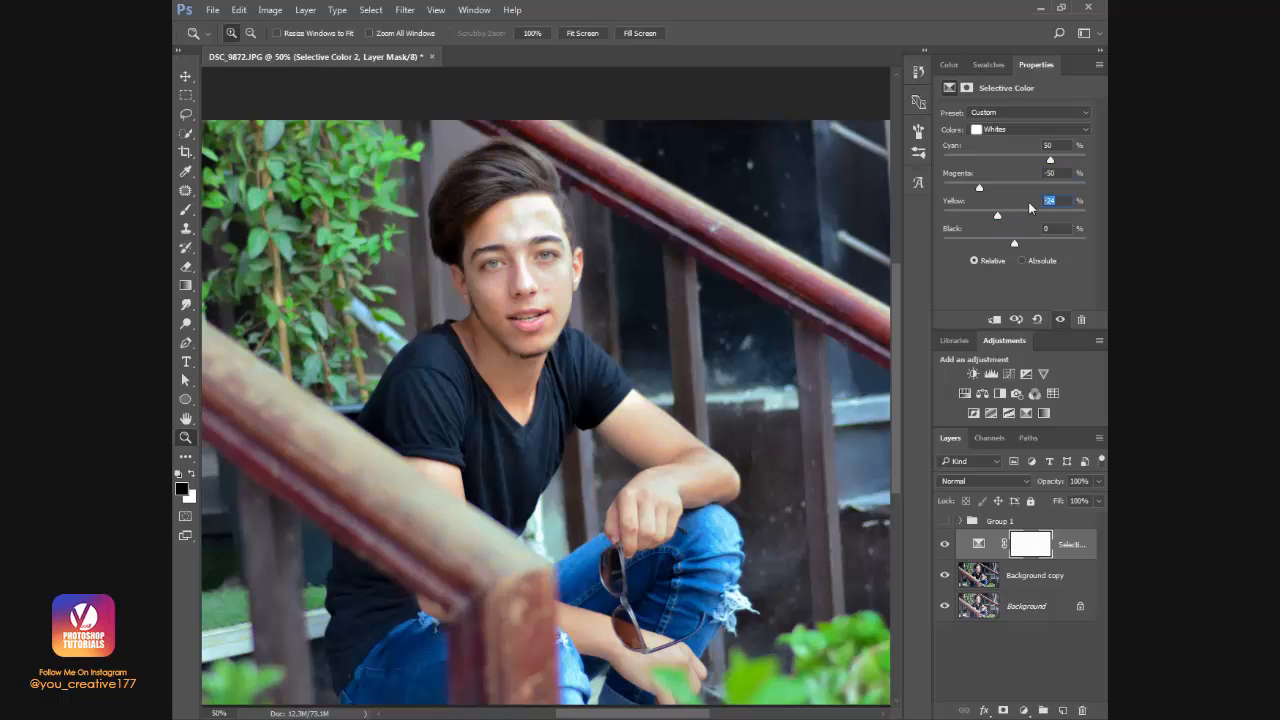
text(25)
For the Blacks in Selective Color, set Cyan to +8%, Magenta to +14%, Yellow to +10% and Black to -9%.
click(1050, 130)
click(1026, 237)
mouse_move(1020, 159)
mouse_down()
mouse_move(1090, 160)
mouse_move(945, 161)
mouse_move(992, 160)
mouse_move(998, 178)
mouse_move(1022, 182)
mouse_up()
mouse_move(1014, 188)
mouse_down()
mouse_move(1003, 190)
mouse_move(1028, 199)
mouse_up()
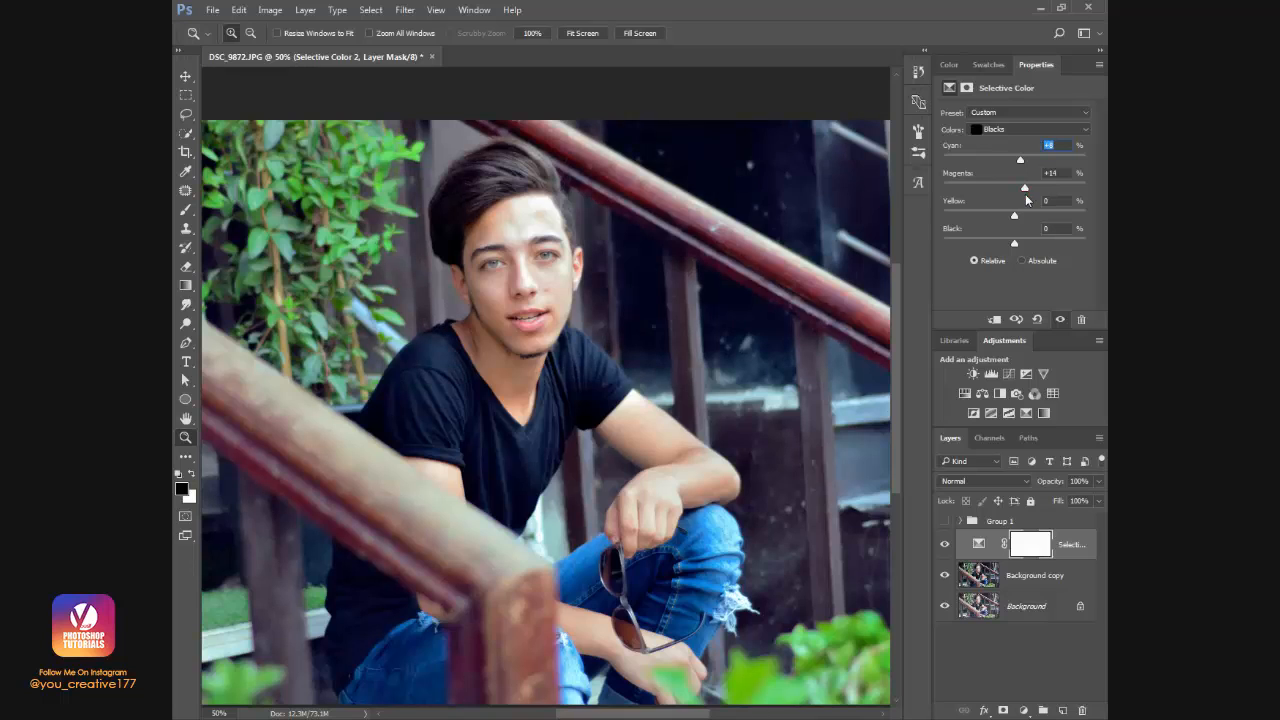
drag(1061, 173, 1041, 174)
drag(1022, 215, 1006, 240)
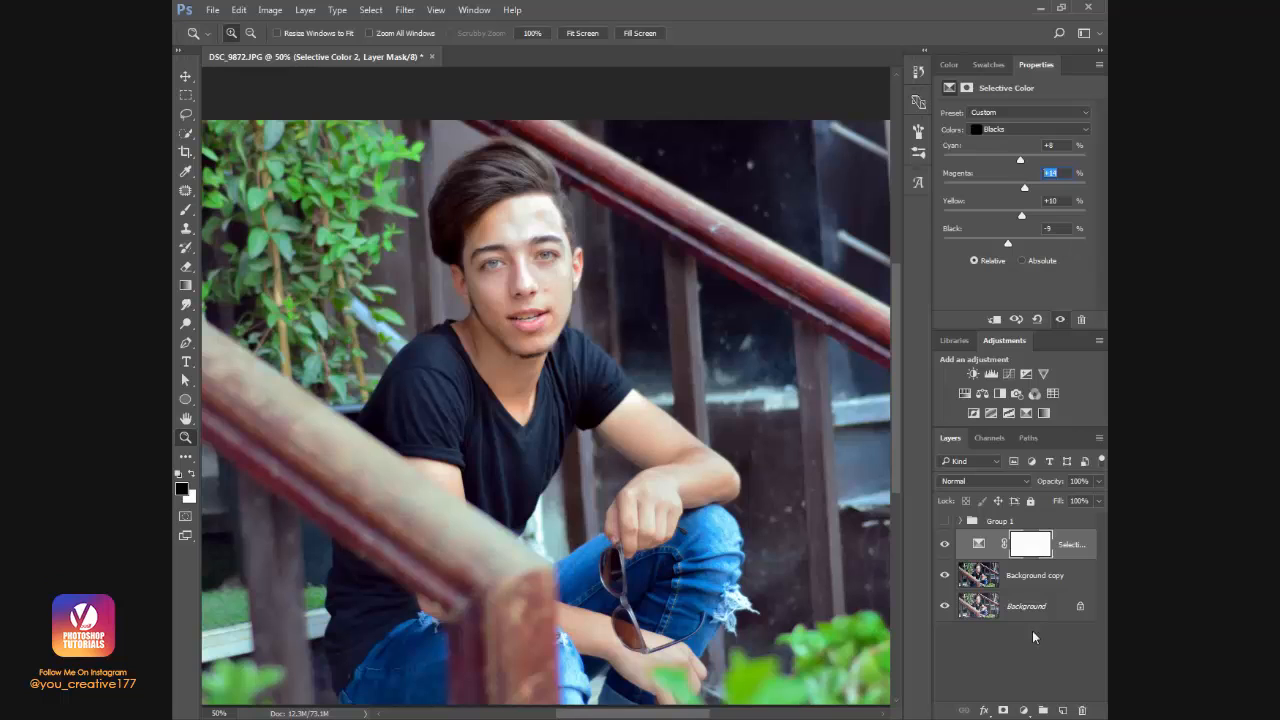
Add an Exposure adjustment layer above the Selective Color layer and set its Gamma Correction to 1.19.
click(1024, 710)
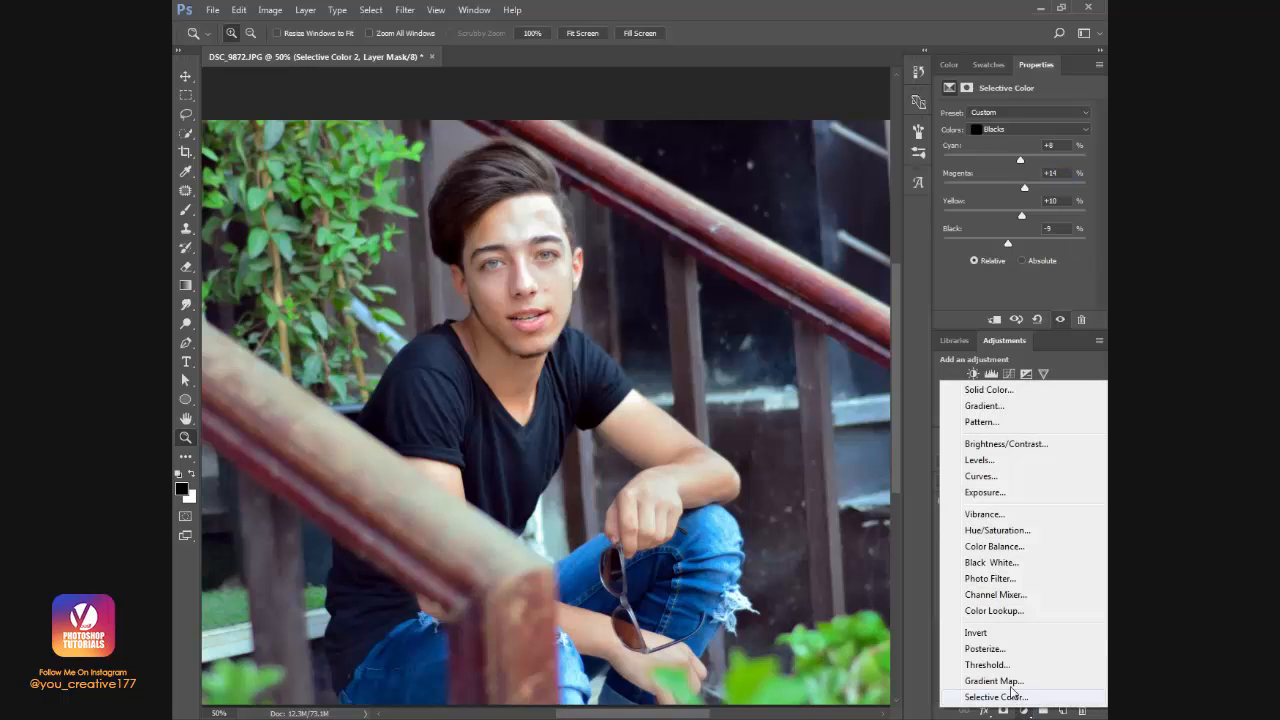
click(1020, 494)
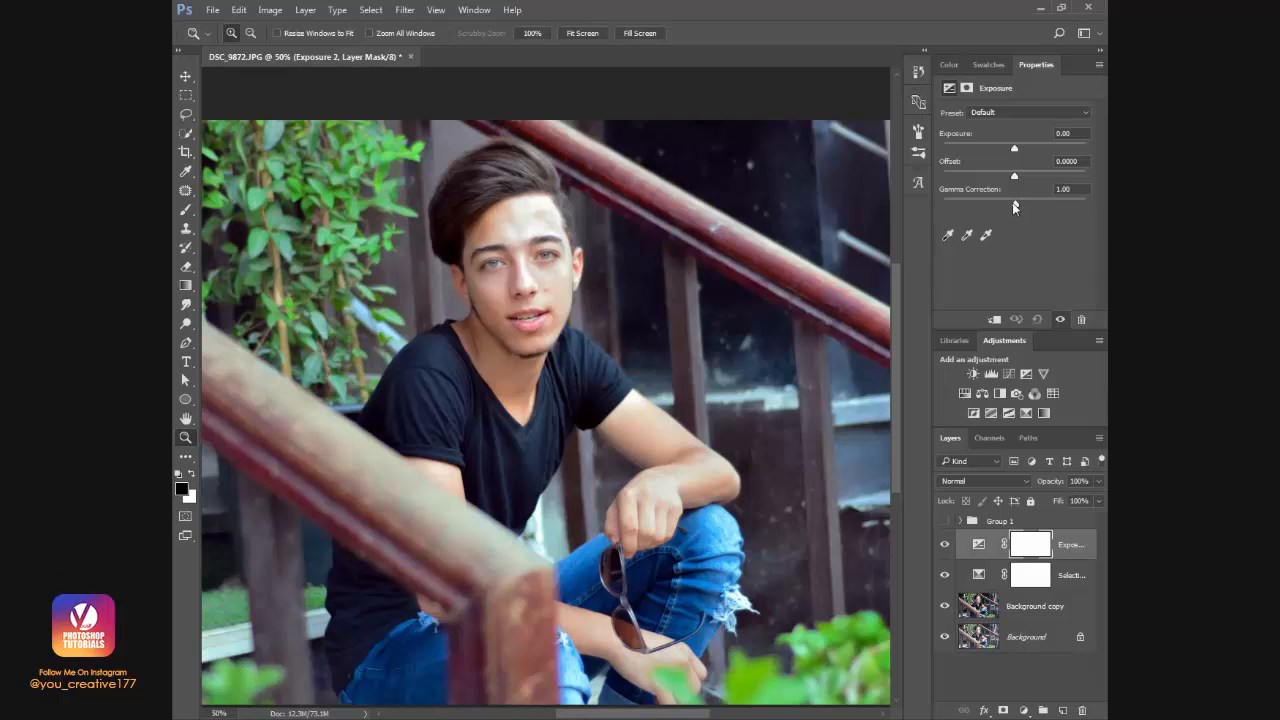
drag(1012, 203, 1105, 211)
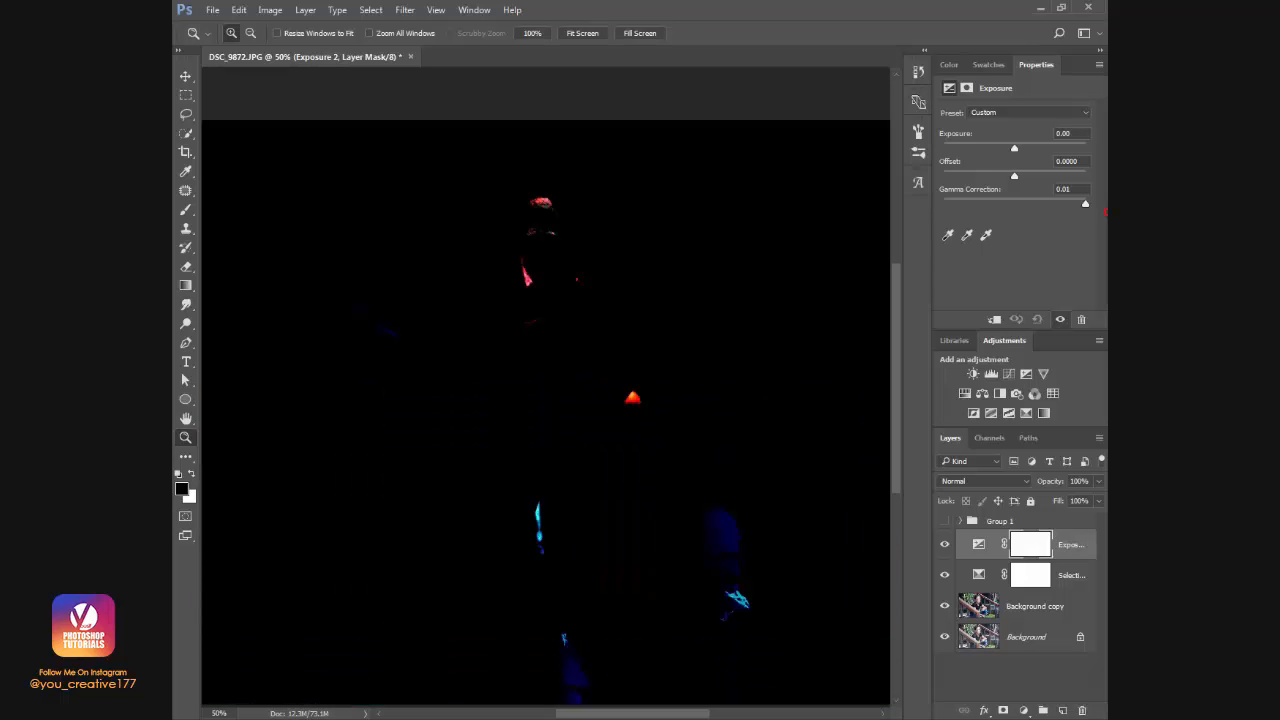
drag(1097, 214, 1008, 225)
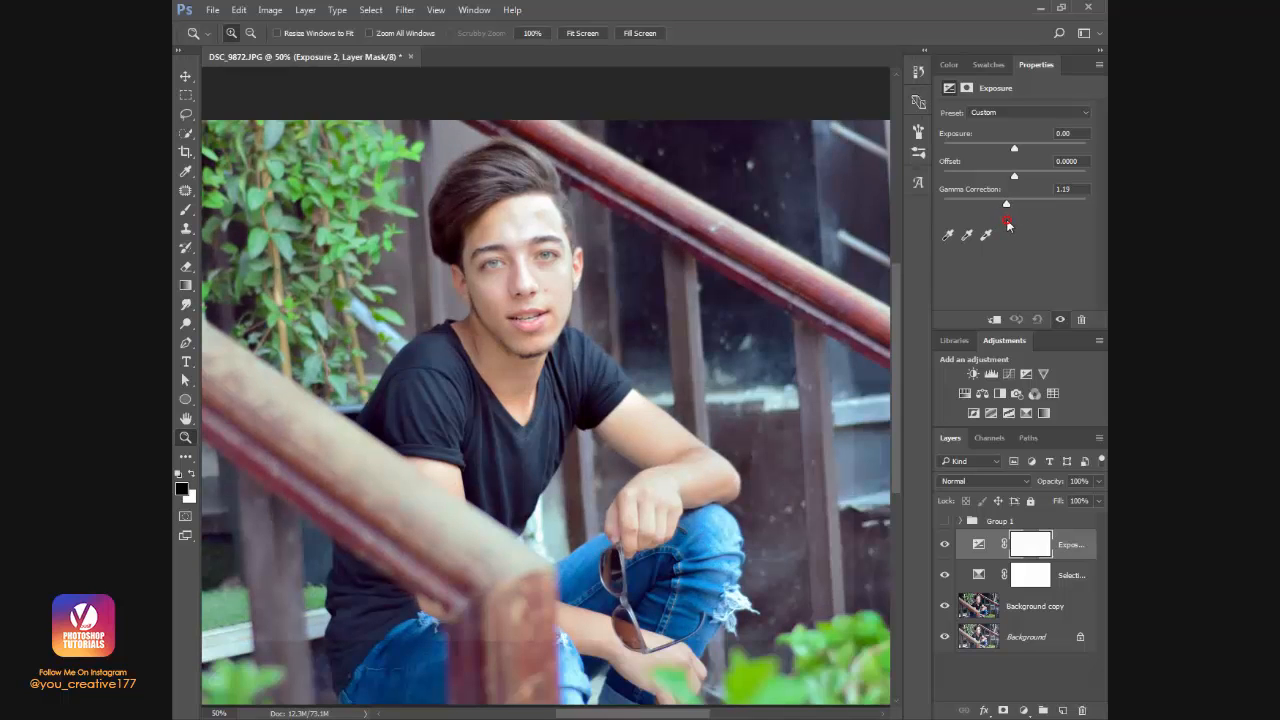
drag(1014, 148, 1017, 152)
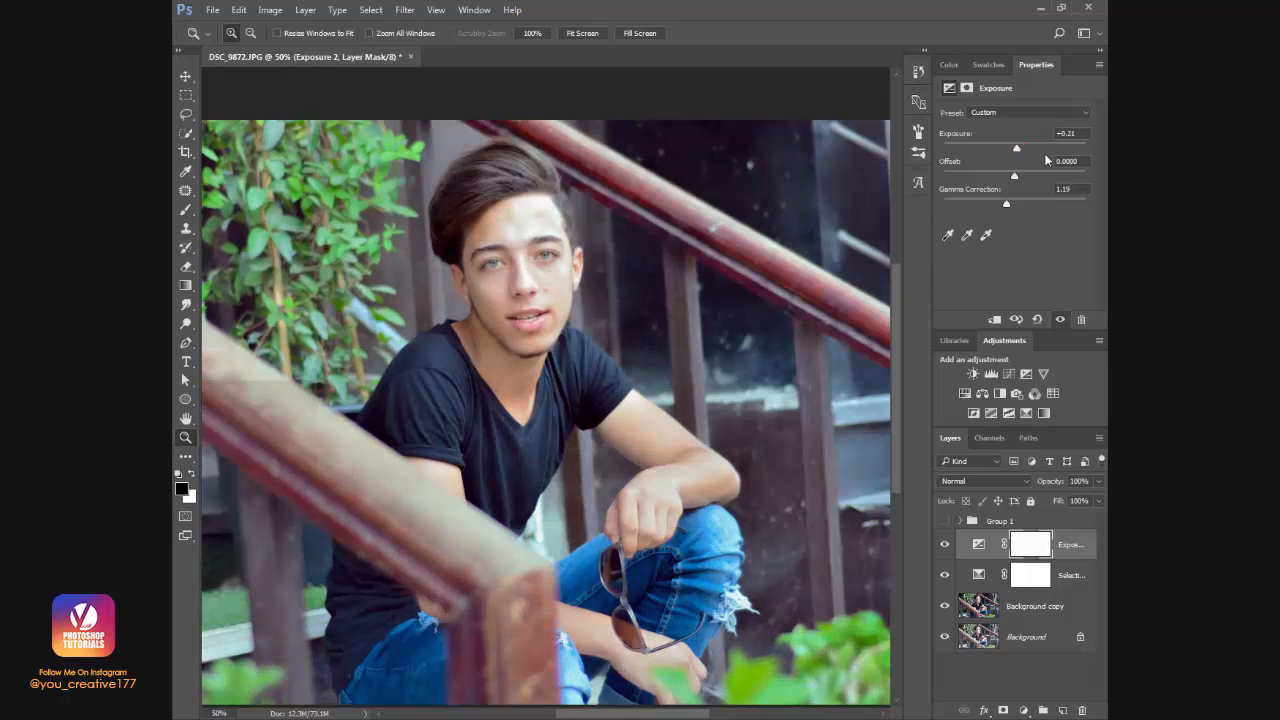
click(1066, 133)
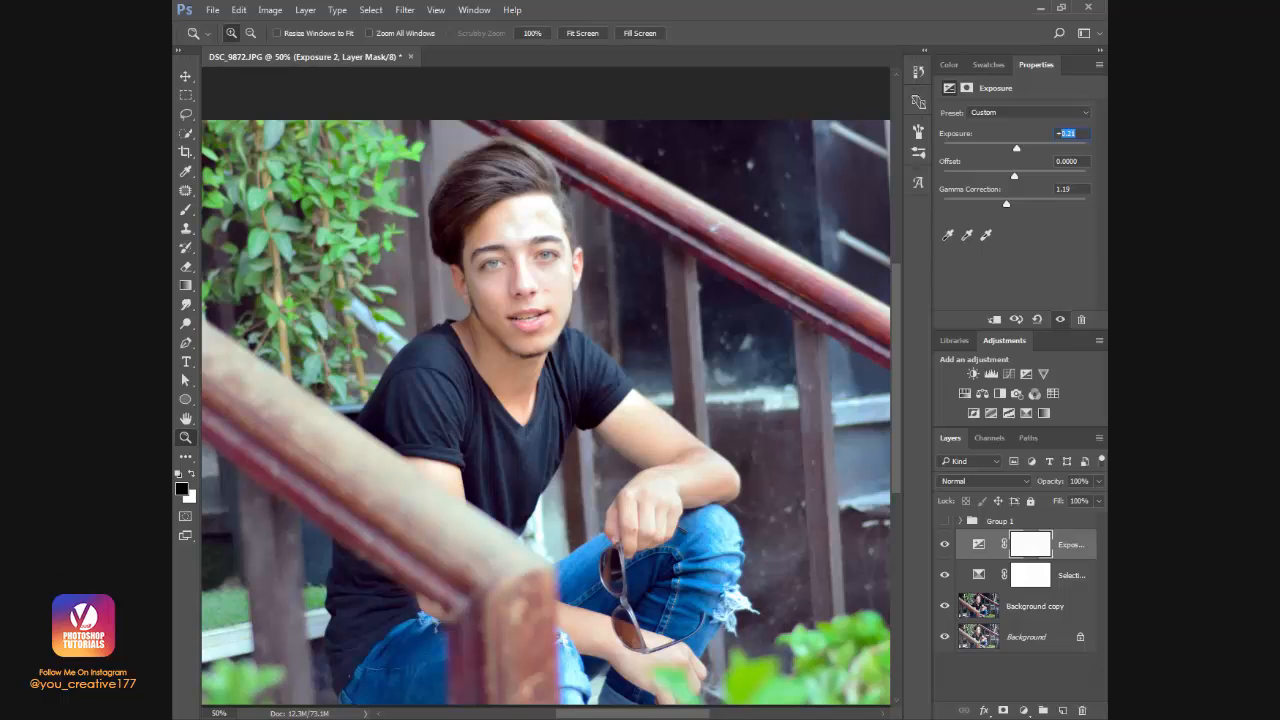
text(+0)
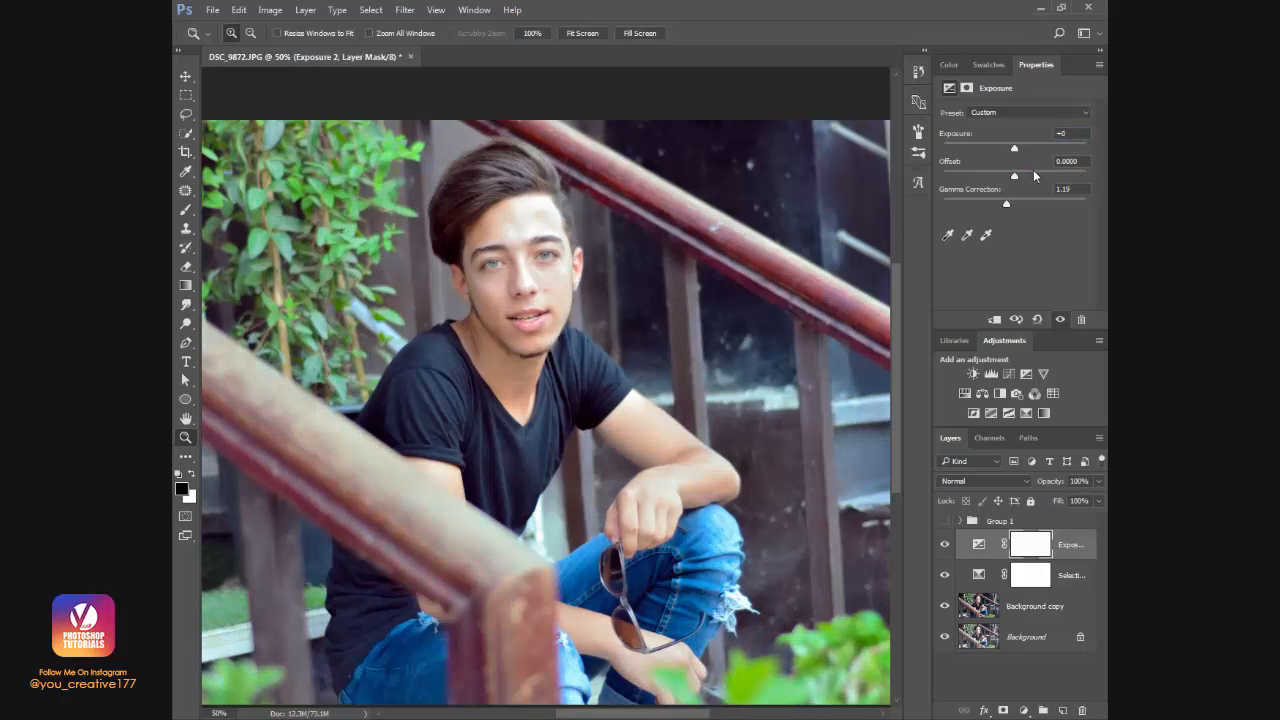
Set the Offset of the Exposure adjustment to +0.005.
drag(1014, 176, 1017, 184)
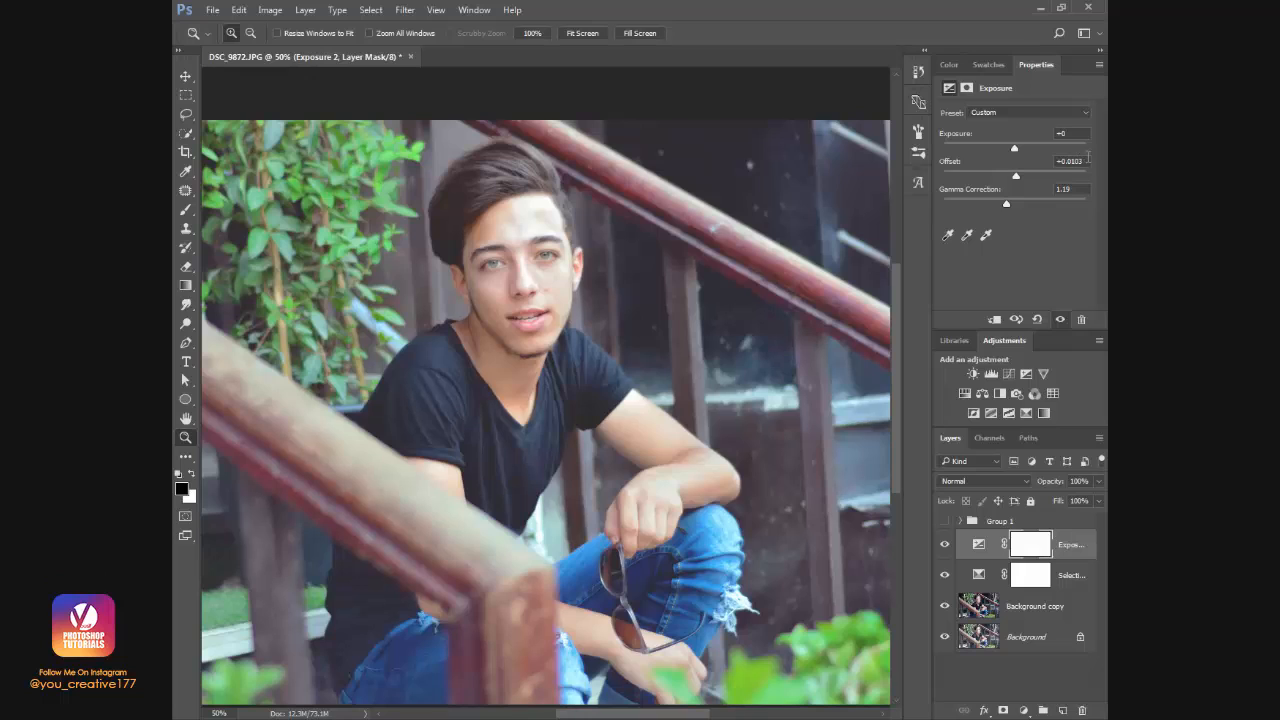
click(1032, 161)
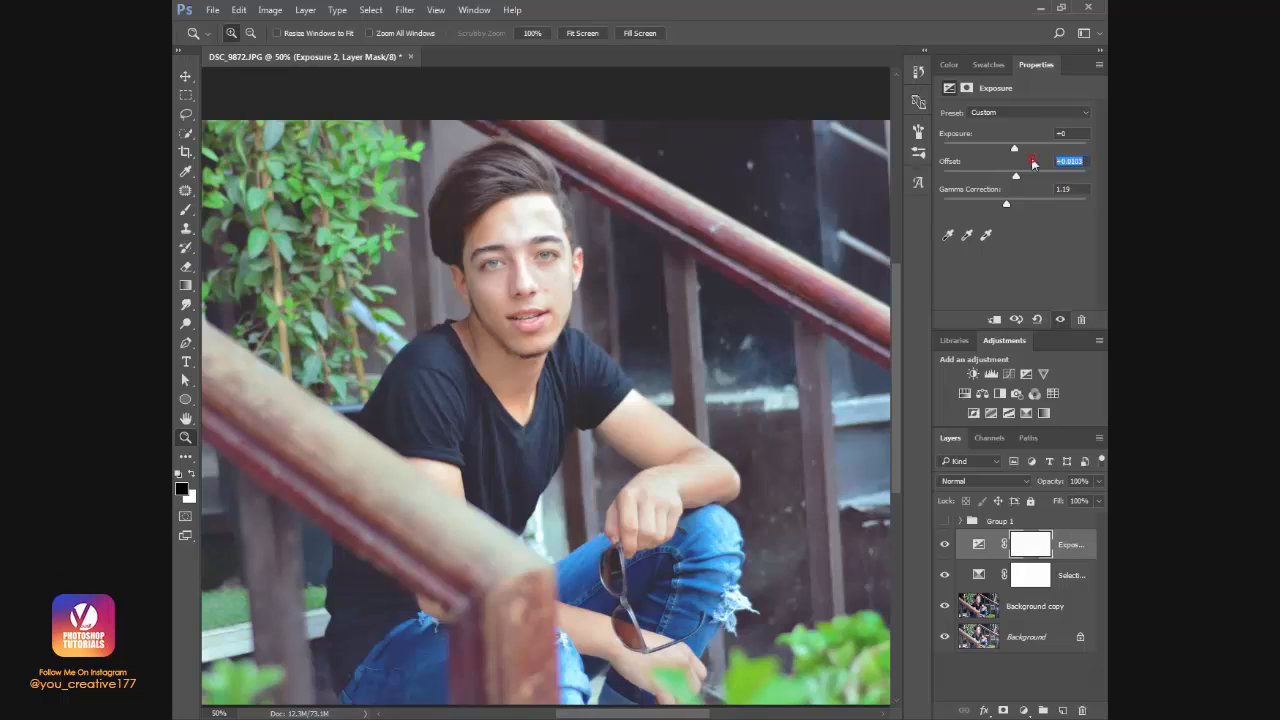
click(1089, 162)
text(05)
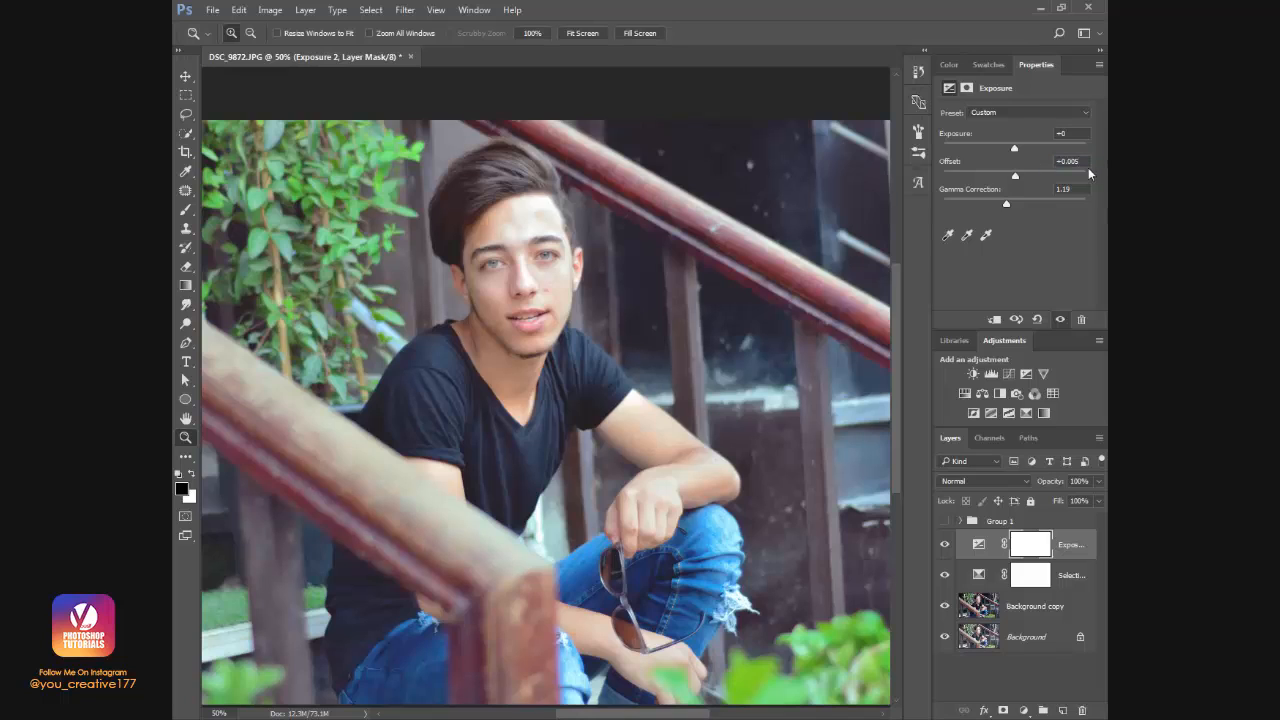
Compare the image with and without the Exposure adjustment and add a Curves adjustment layer above it.
click(943, 546)
click(943, 546)
click(1024, 710)
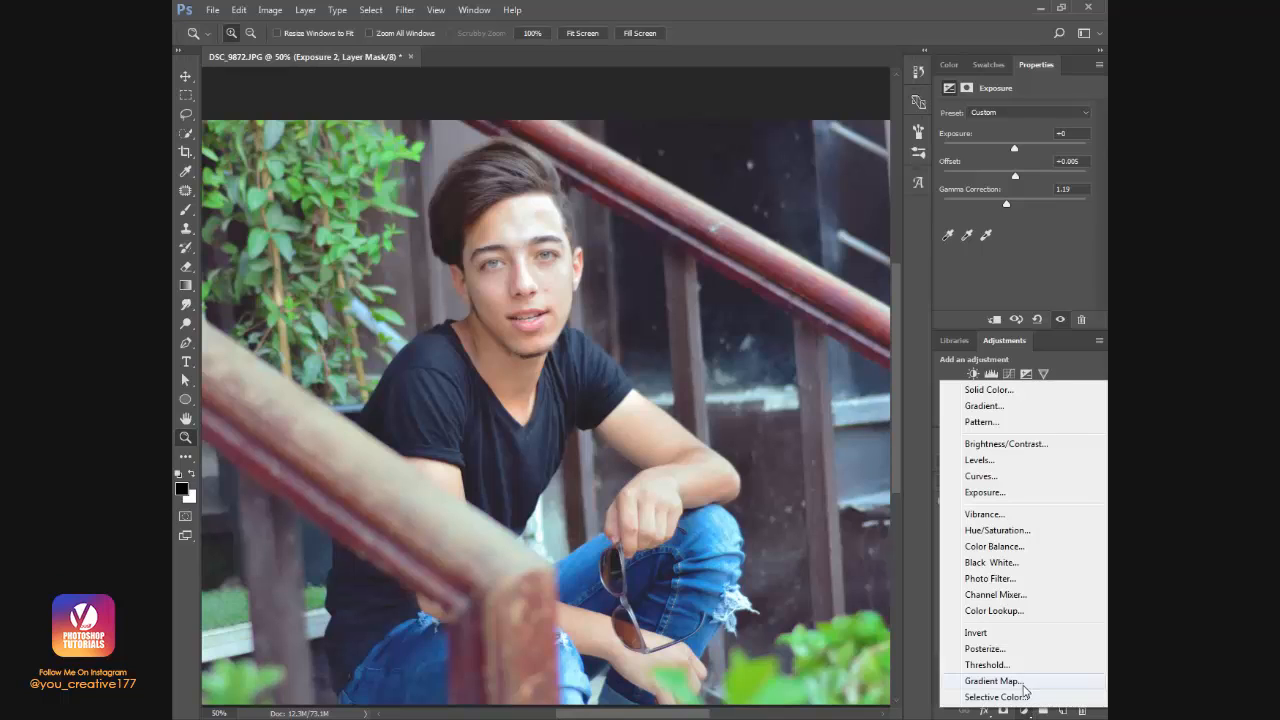
click(1036, 472)
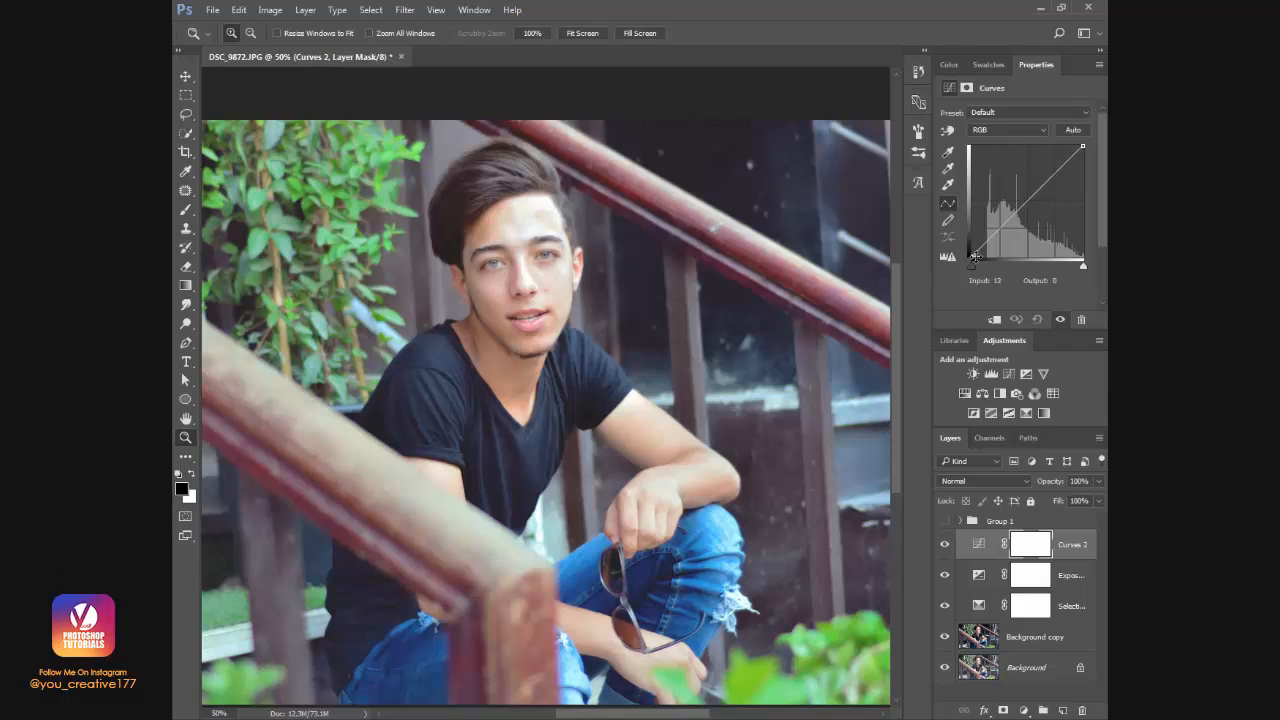
Shape the RGB curve with lifted blacks, a shadow point at input 74 and a highlight point at input 164, output 181, and compare the effect.
mouse_move(972, 256)
mouse_down()
mouse_move(991, 253)
mouse_move(963, 269)
mouse_up()
mouse_move(1084, 148)
mouse_down()
mouse_move(1052, 146)
mouse_move(1084, 148)
mouse_up()
drag(975, 256, 1004, 230)
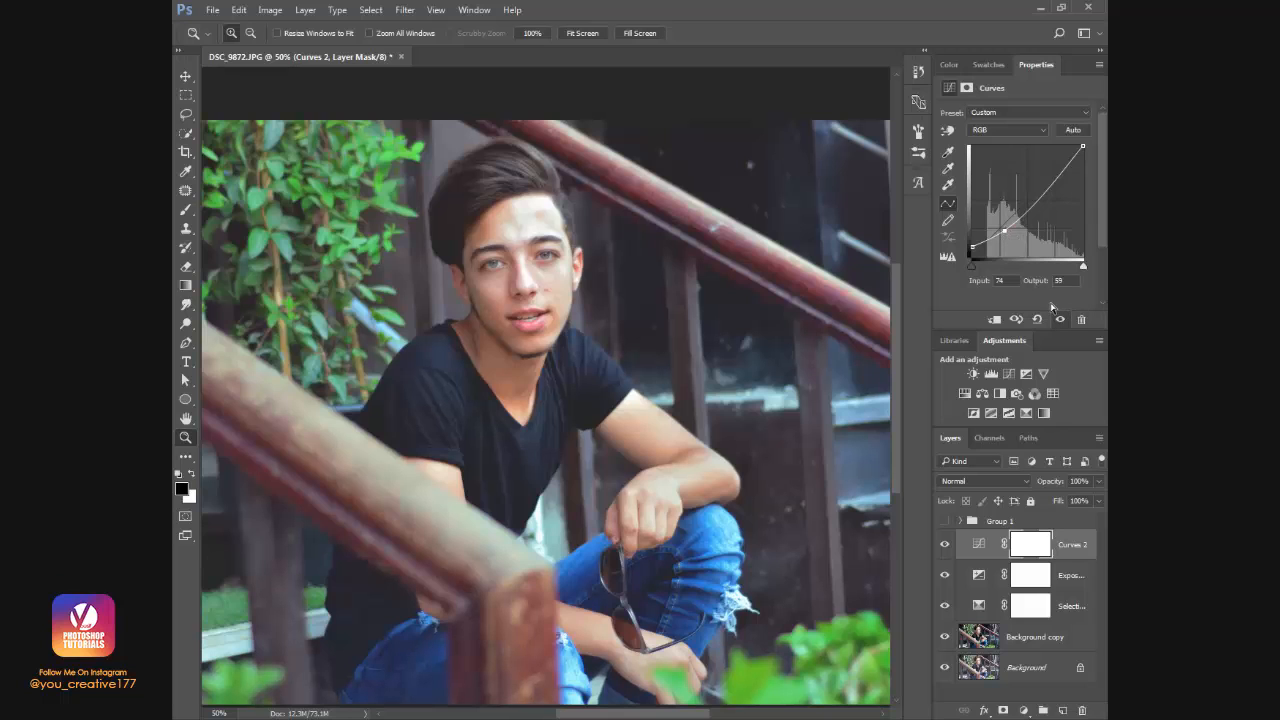
mouse_move(1051, 188)
mouse_down()
mouse_move(1005, 163)
mouse_move(1043, 178)
mouse_up()
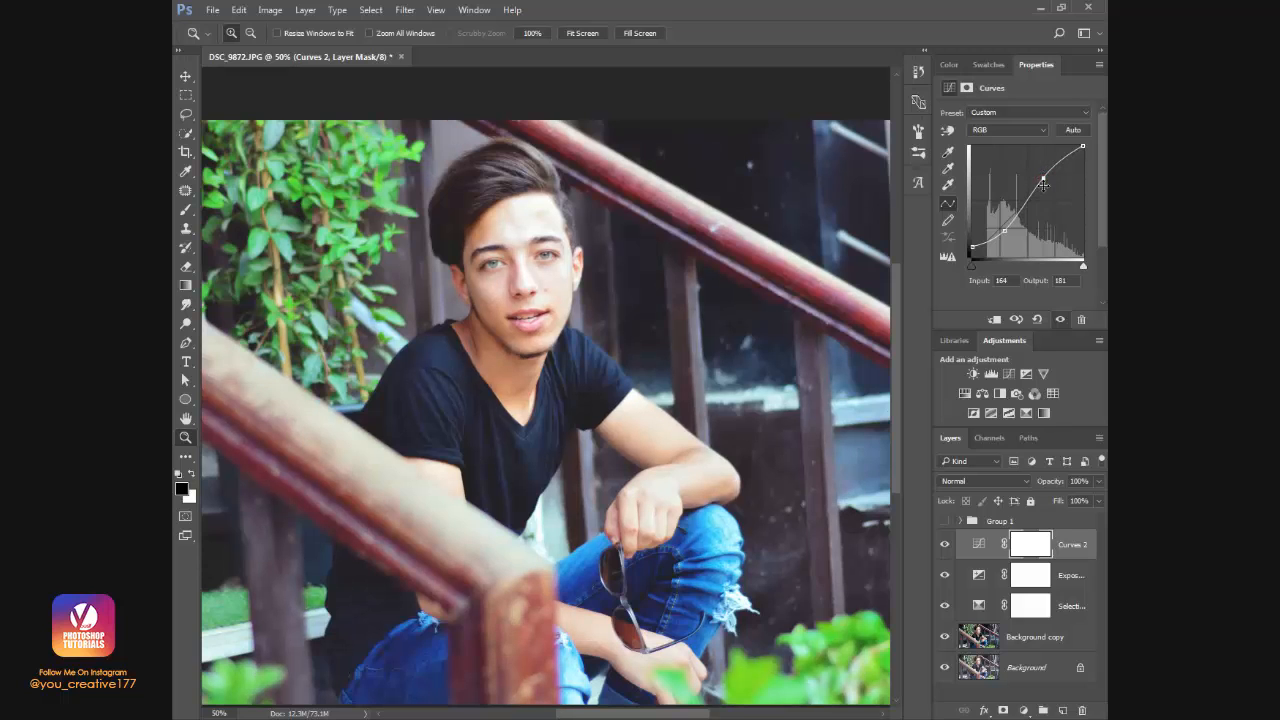
click(947, 545)
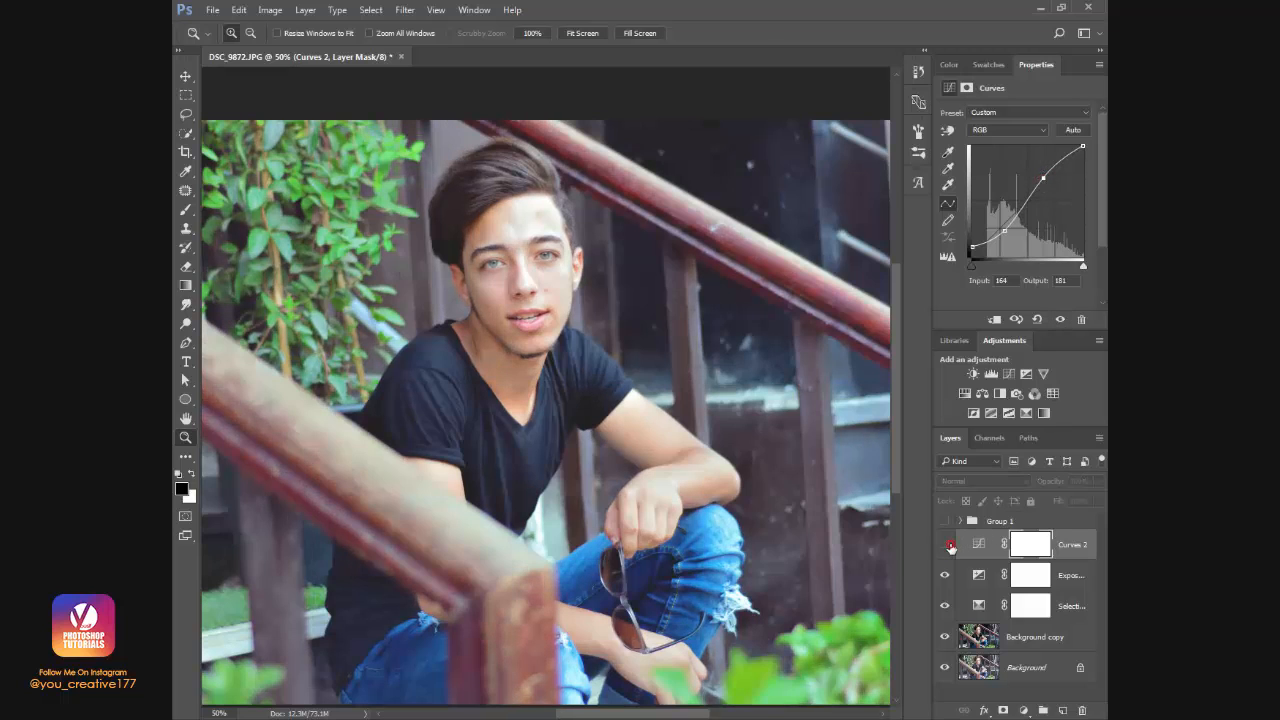
click(947, 545)
click(947, 545)
click(947, 545)
Duplicate the Background copy layer and choose the Mixer Brush tool for retouching the face.
click(1028, 640)
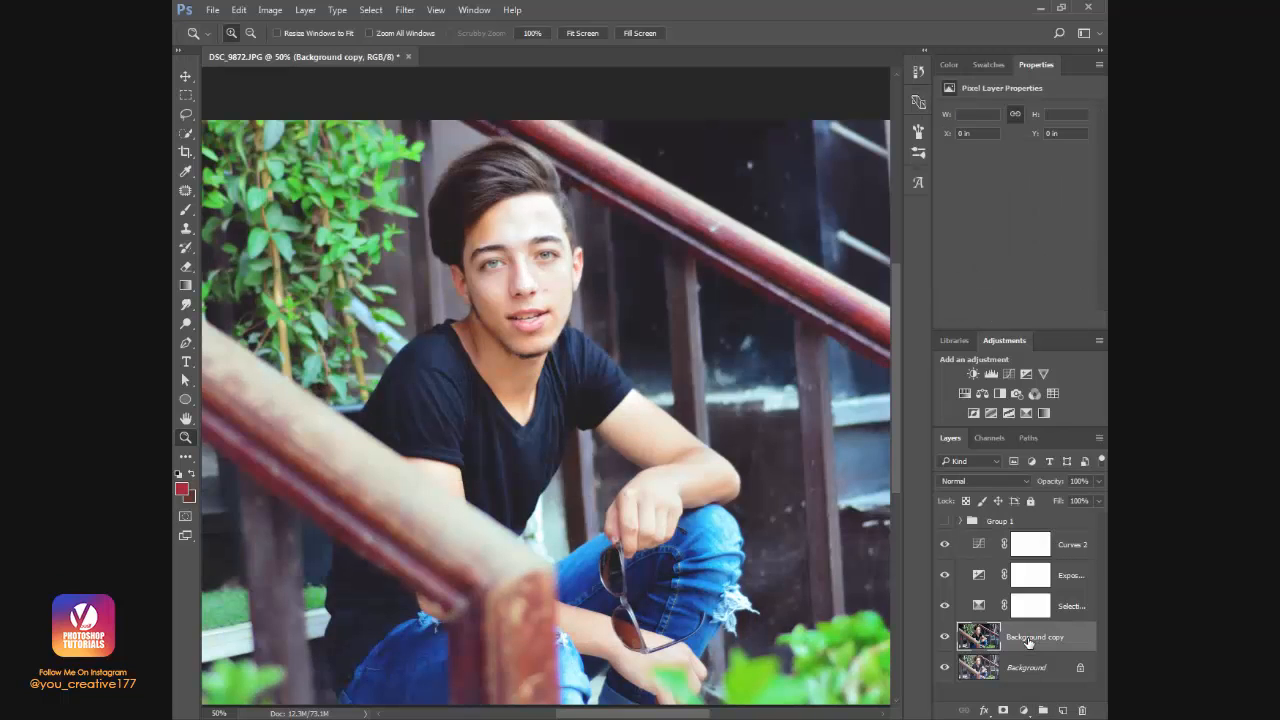
key(ctrl+j)
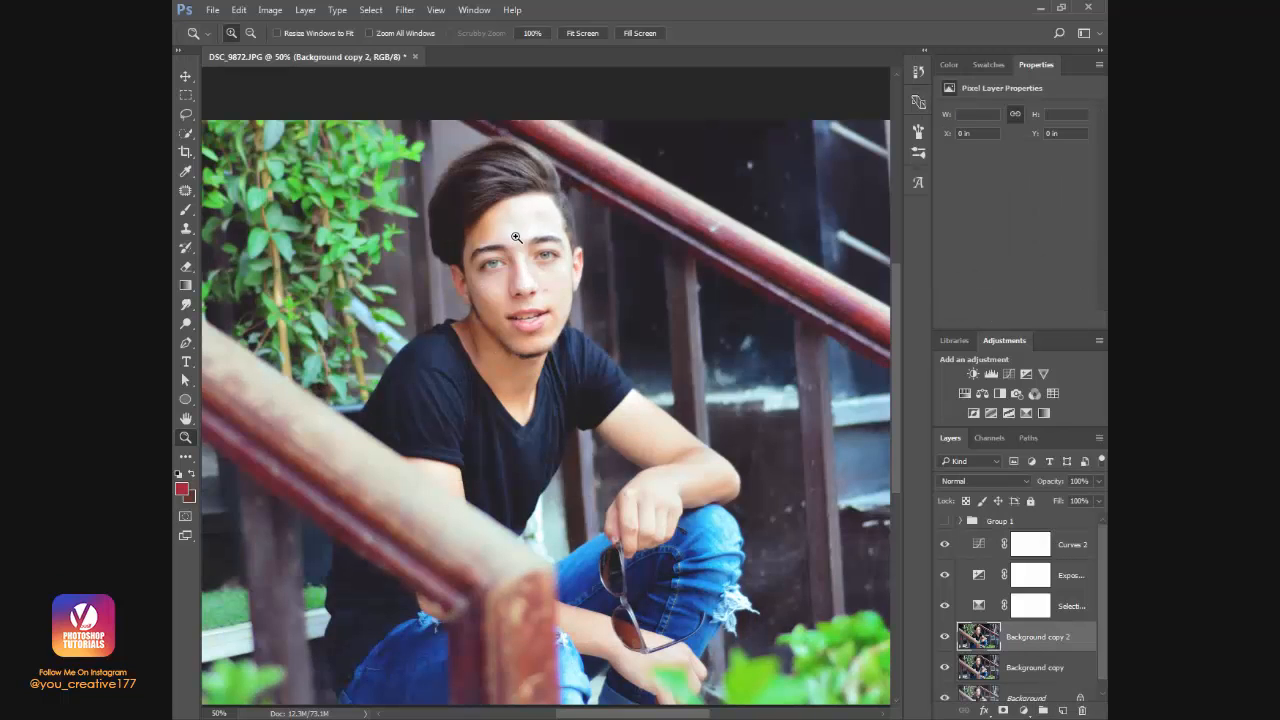
click(516, 237)
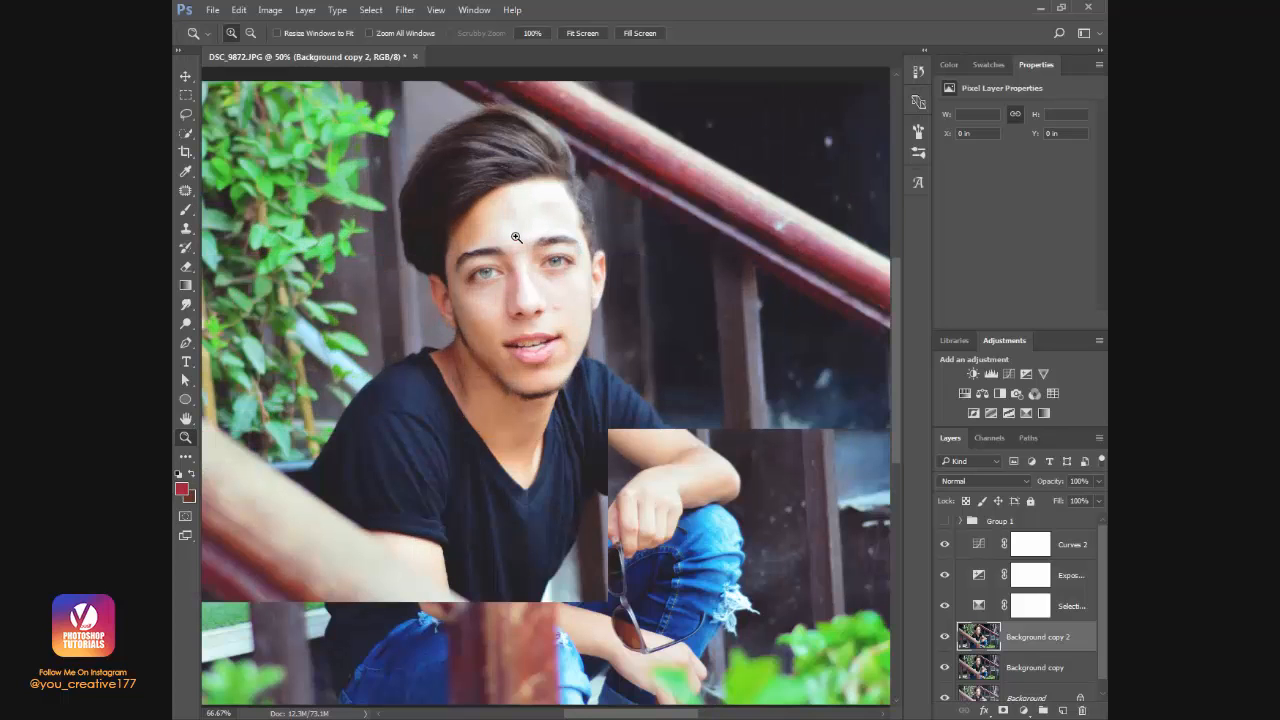
click(537, 268)
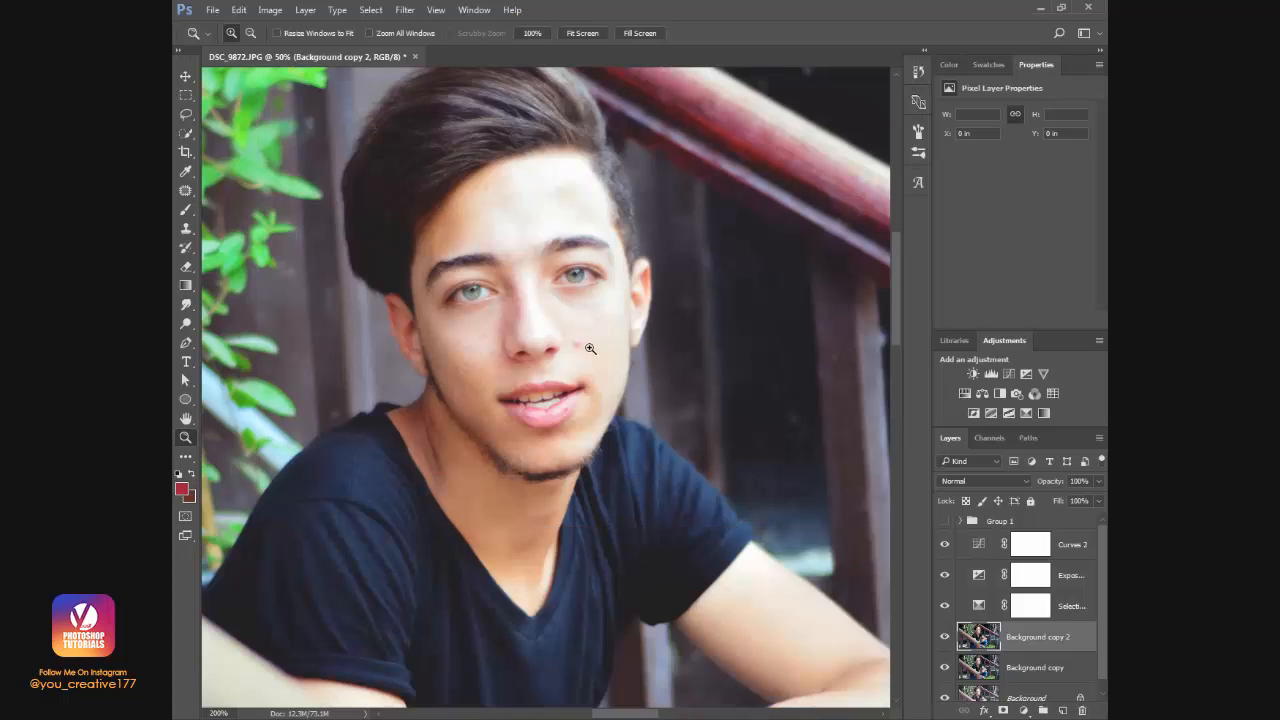
click(587, 348)
click(590, 348)
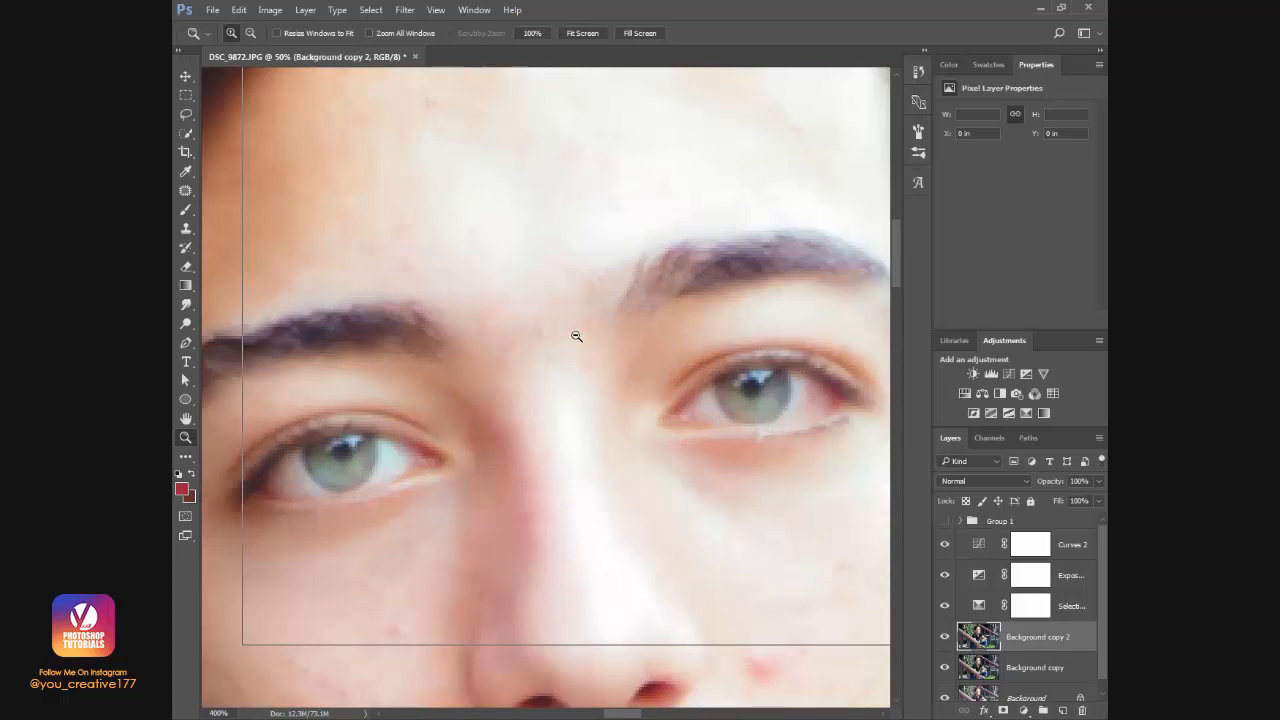
alt+click(576, 336)
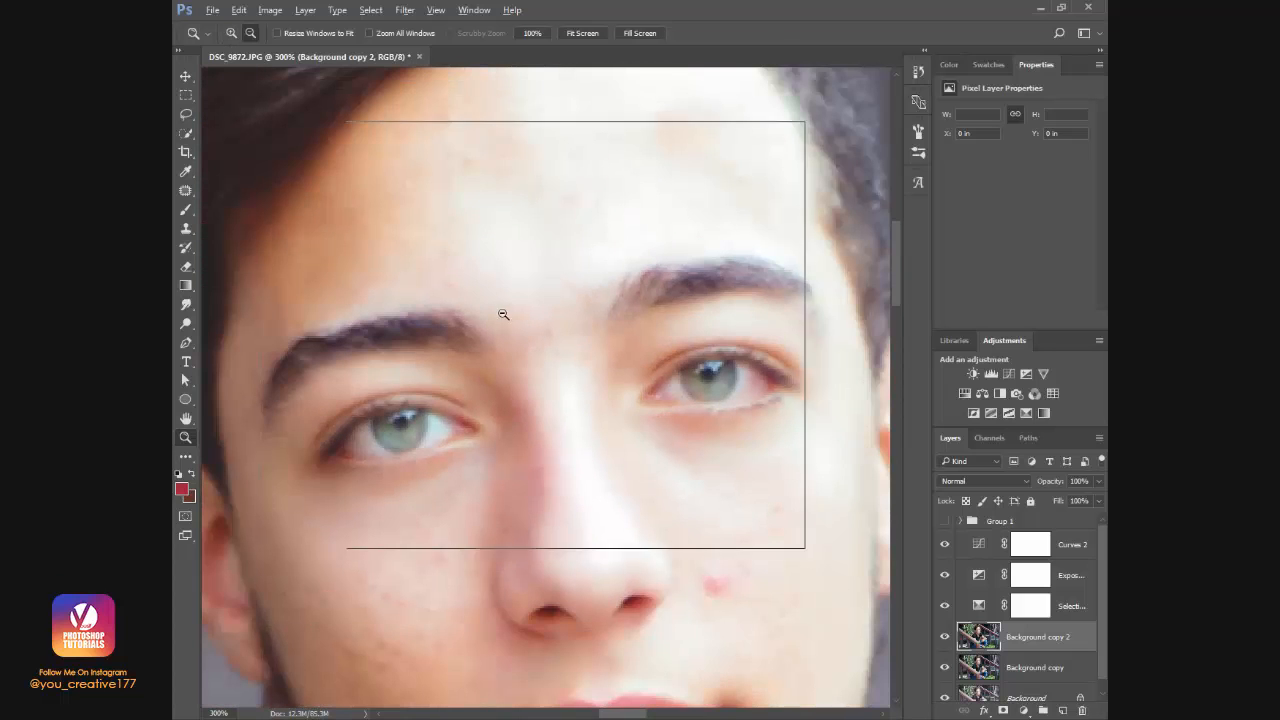
mouse_move(185, 211)
mouse_down()
mouse_move(270, 236)
mouse_move(254, 248)
mouse_move(251, 237)
mouse_move(266, 261)
mouse_up()
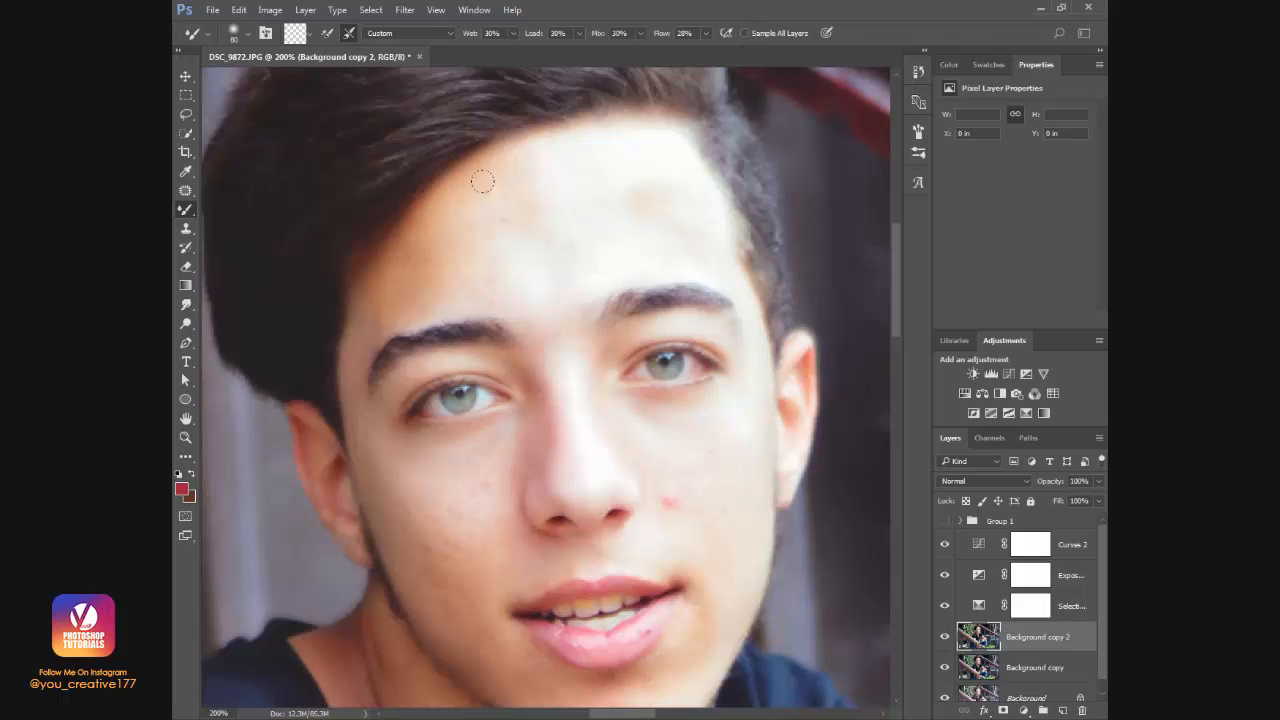
drag(494, 231, 512, 171)
mouse_move(543, 215)
mouse_down()
mouse_move(569, 251)
mouse_move(334, 433)
mouse_move(580, 280)
mouse_move(583, 317)
mouse_move(431, 349)
mouse_move(498, 406)
mouse_move(554, 337)
mouse_move(447, 415)
mouse_move(522, 404)
mouse_move(521, 390)
mouse_move(431, 436)
mouse_move(389, 426)
mouse_move(464, 355)
mouse_move(449, 468)
mouse_up()
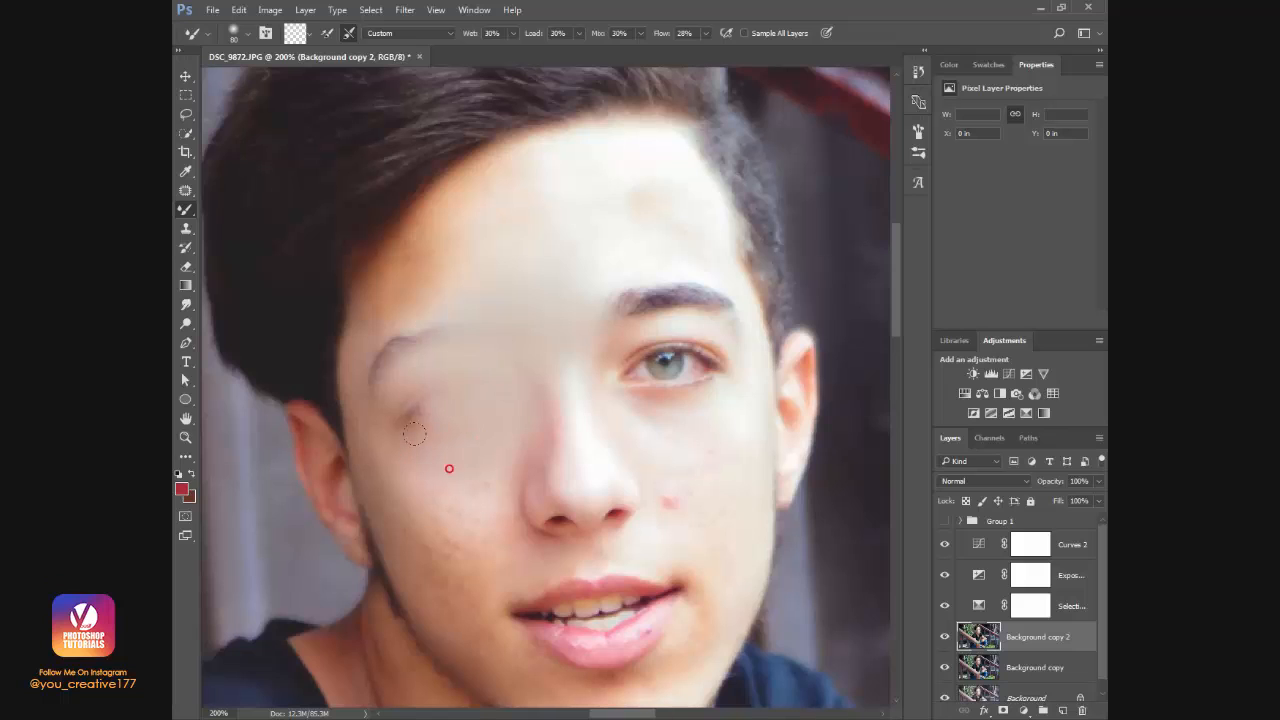
drag(415, 378, 421, 295)
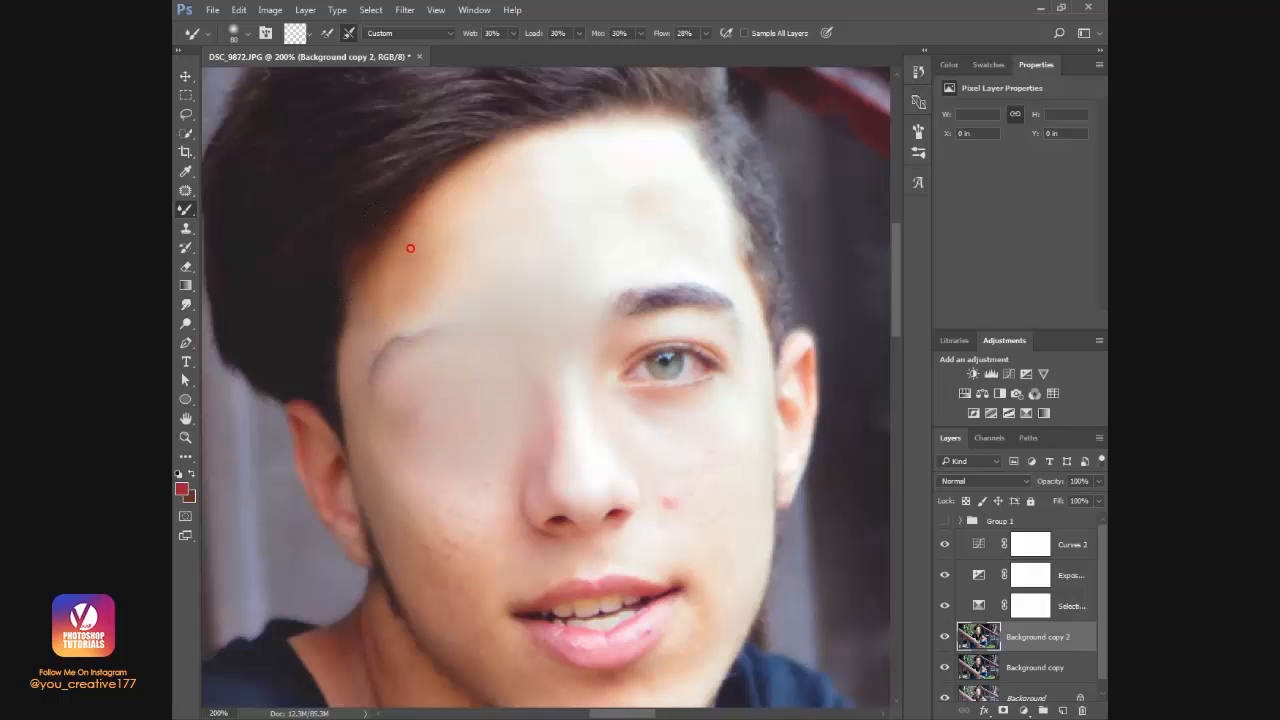
drag(410, 248, 444, 307)
drag(425, 198, 398, 262)
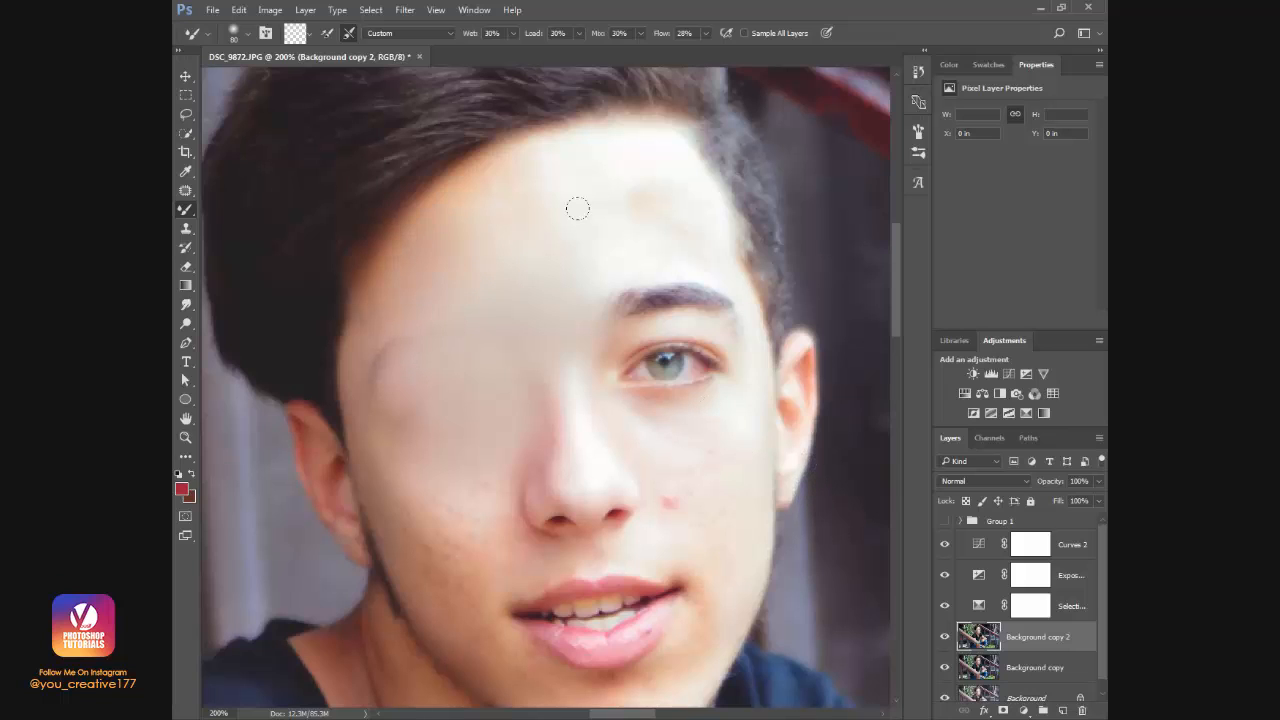
key(ctrl+alt+z)
key(ctrl+alt+z)
Smooth the skin on the forehead and the shadow-side cheek with short Mixer Brush strokes, keeping clear of the eyes and brows.
mouse_move(635, 198)
mouse_down()
mouse_move(600, 164)
mouse_move(586, 180)
mouse_move(629, 149)
mouse_move(649, 212)
mouse_move(635, 213)
mouse_up()
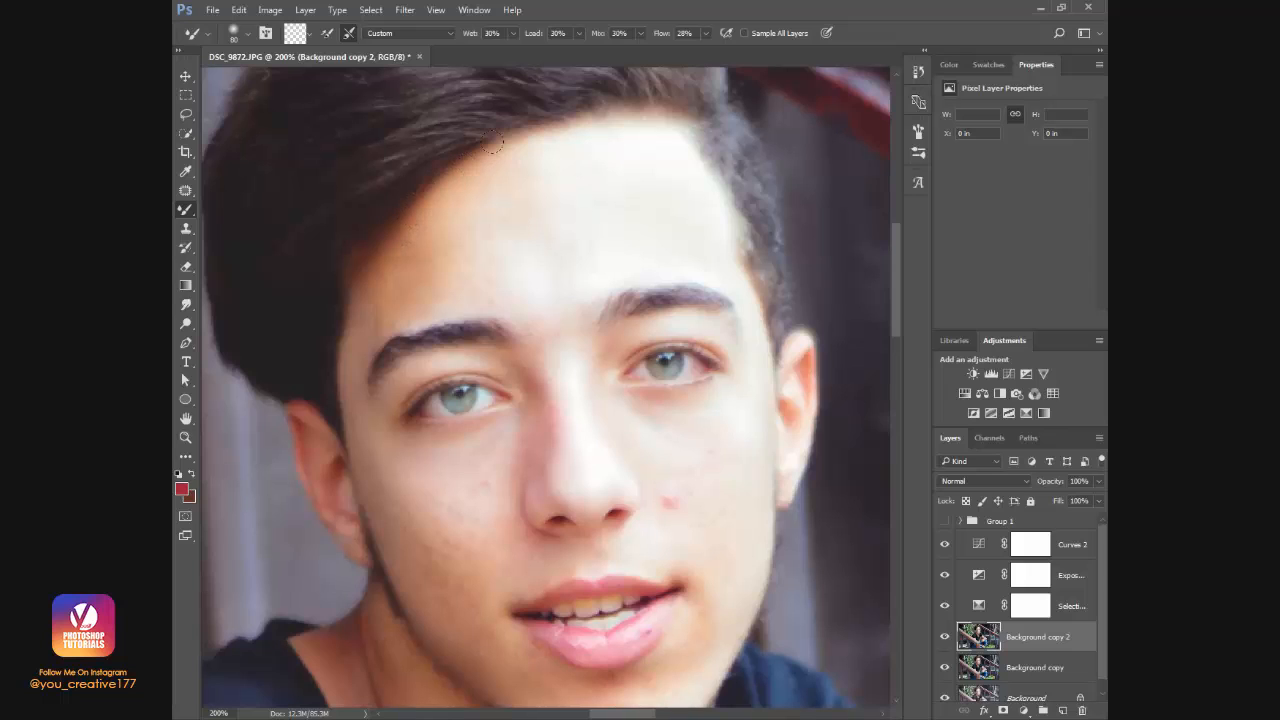
drag(610, 144, 620, 156)
drag(441, 231, 428, 253)
drag(468, 198, 485, 202)
drag(370, 457, 412, 513)
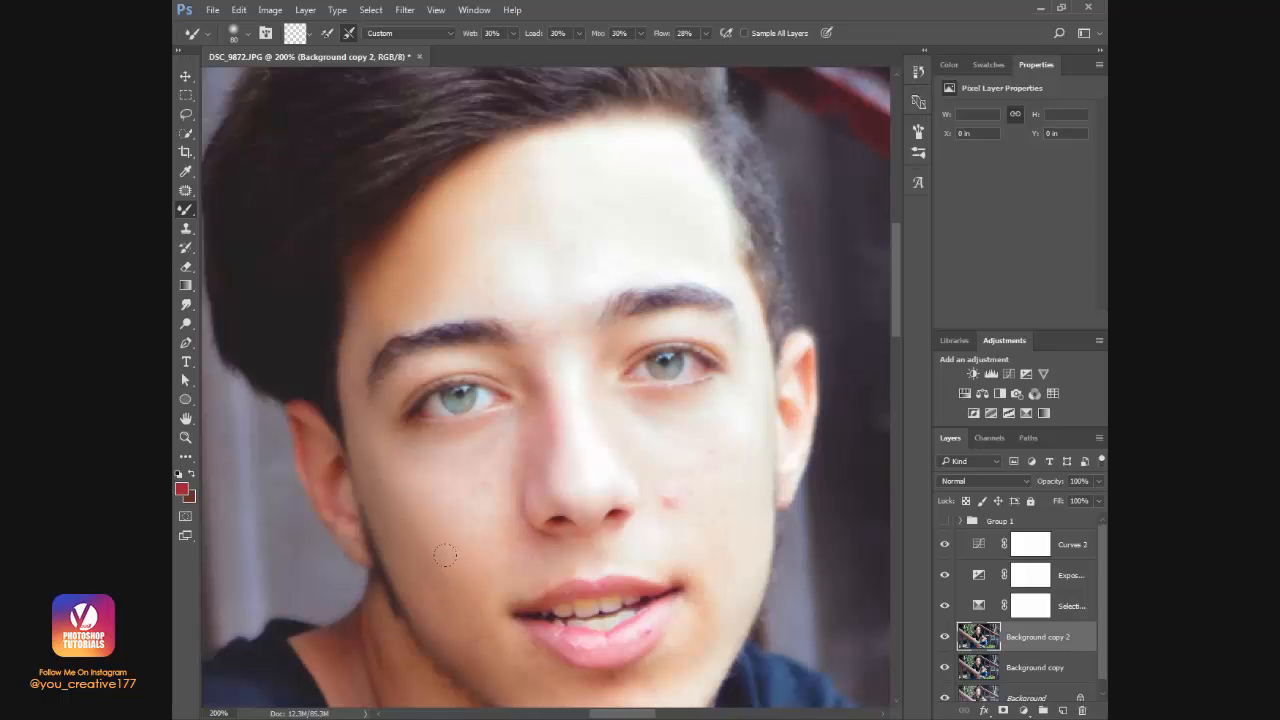
drag(474, 579, 435, 461)
Blend away the red blemish on the cheek beside the nose and smooth the chin below the lips with the Mixer Brush.
drag(657, 455, 595, 401)
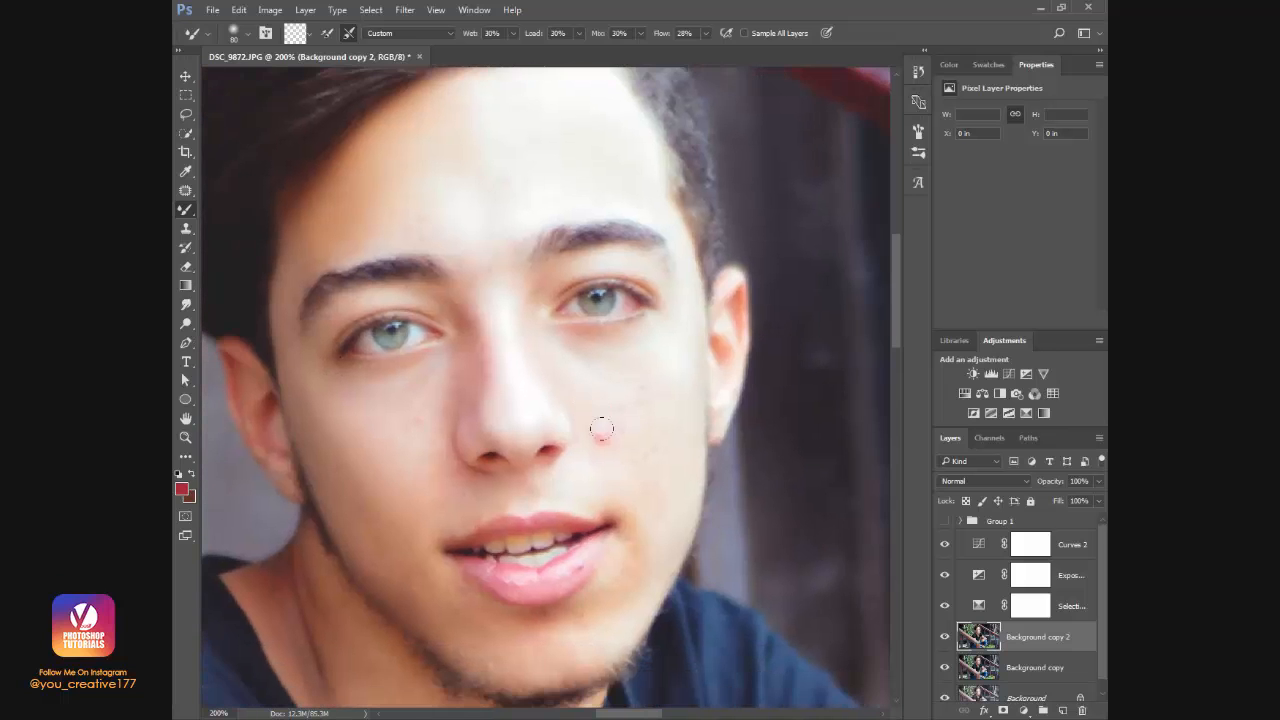
click(586, 417)
click(600, 433)
drag(575, 655, 430, 610)
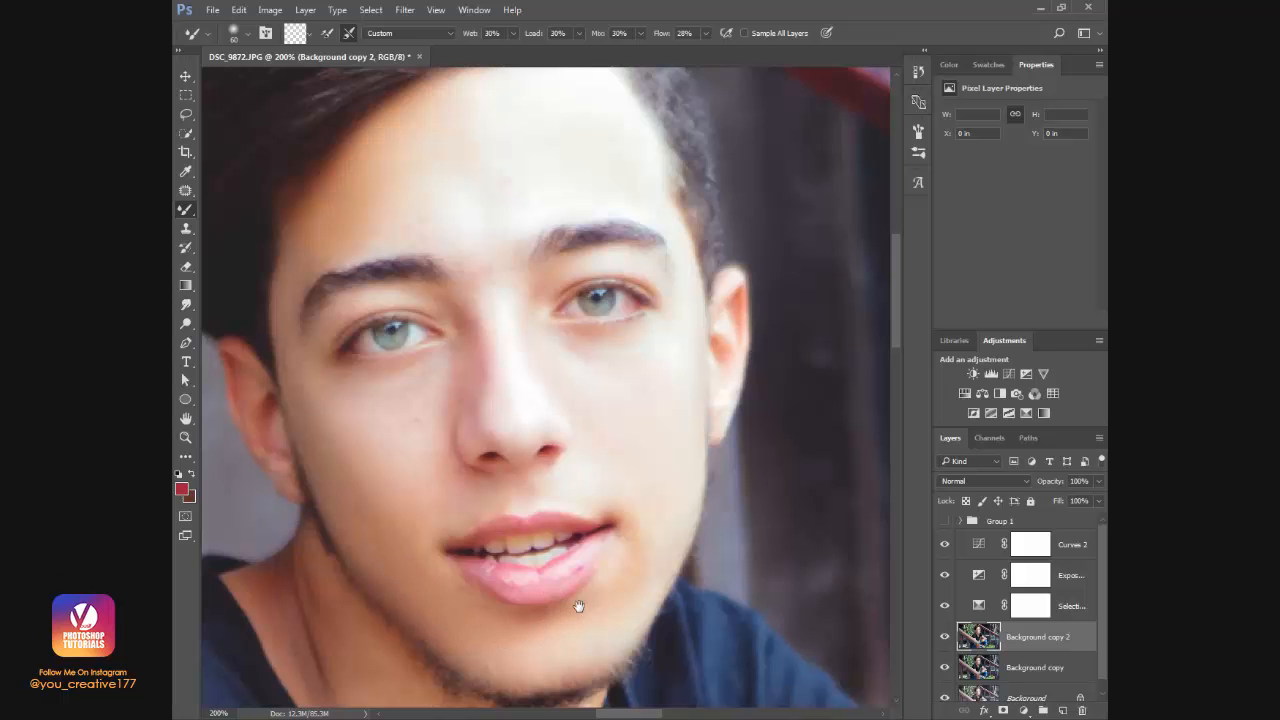
Smooth the remaining uneven skin under the eye and on the cheek beside the nose with the Mixer Brush.
drag(579, 606, 620, 240)
drag(691, 500, 180, 65)
drag(586, 391, 693, 532)
drag(486, 294, 646, 508)
drag(511, 254, 590, 466)
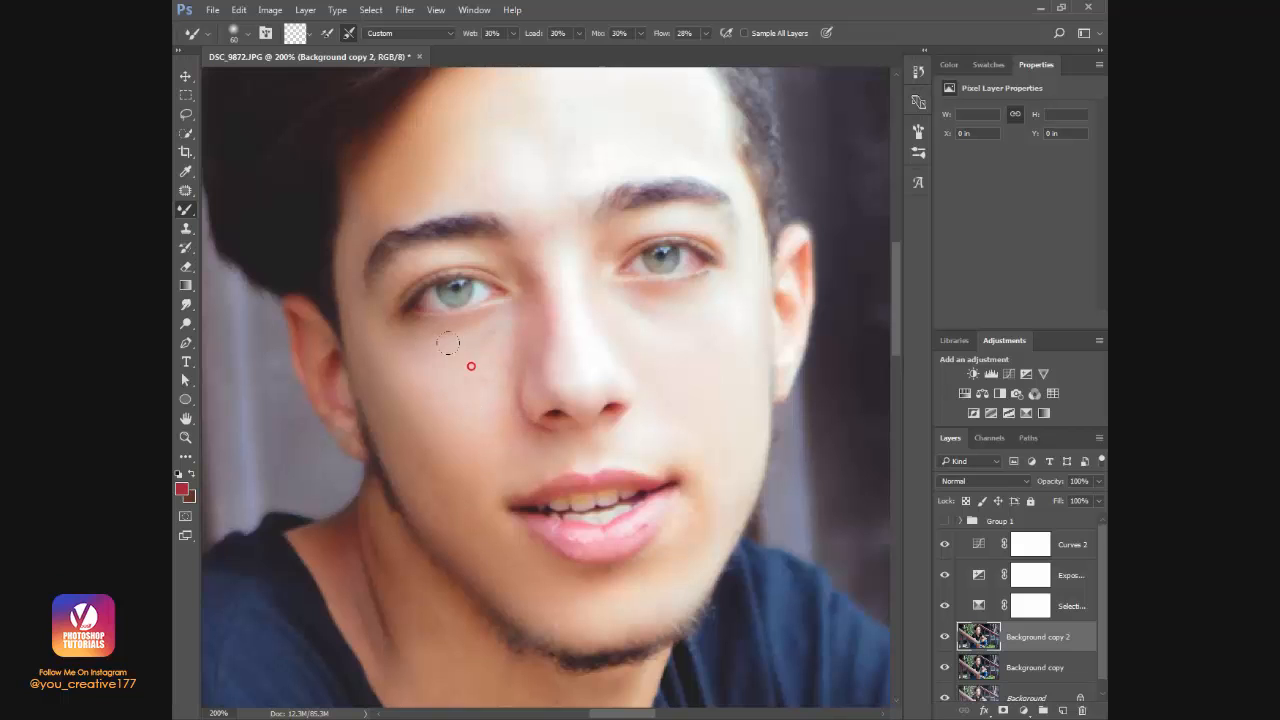
drag(537, 361, 549, 440)
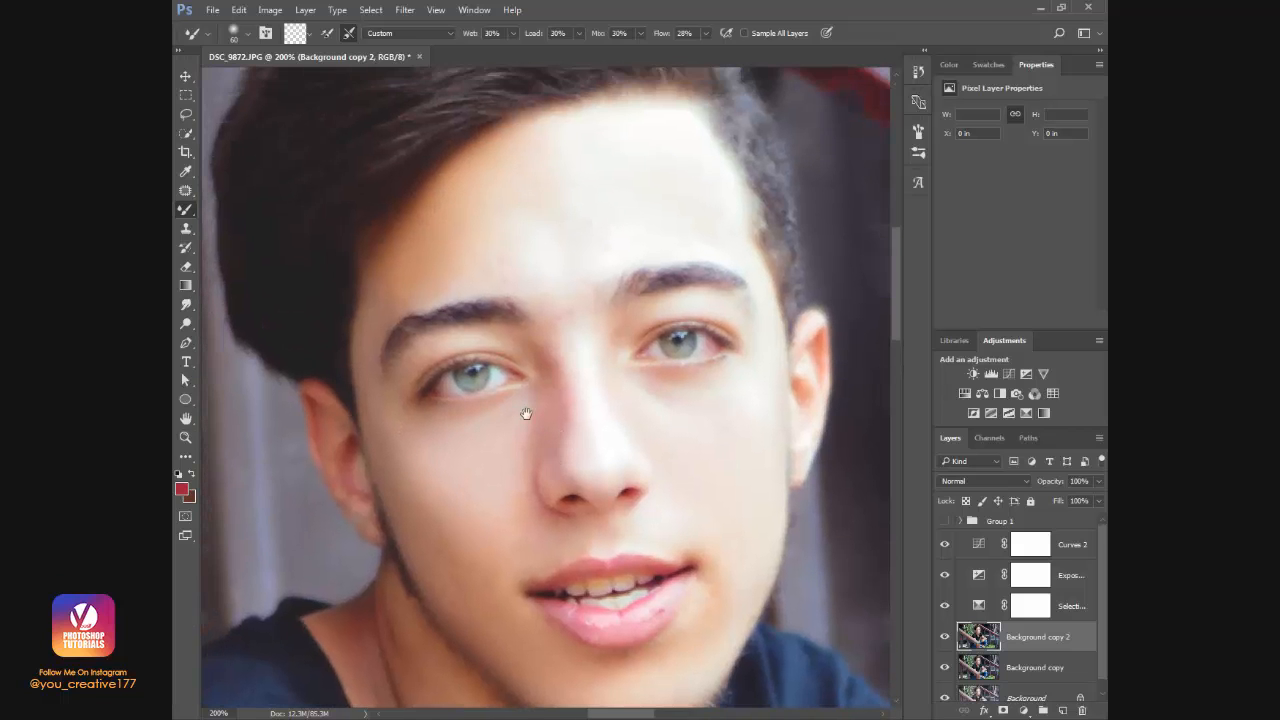
Add a new layer above Background copy 2, fill it with 50% Gray and set its blend mode to Overlay.
click(1061, 711)
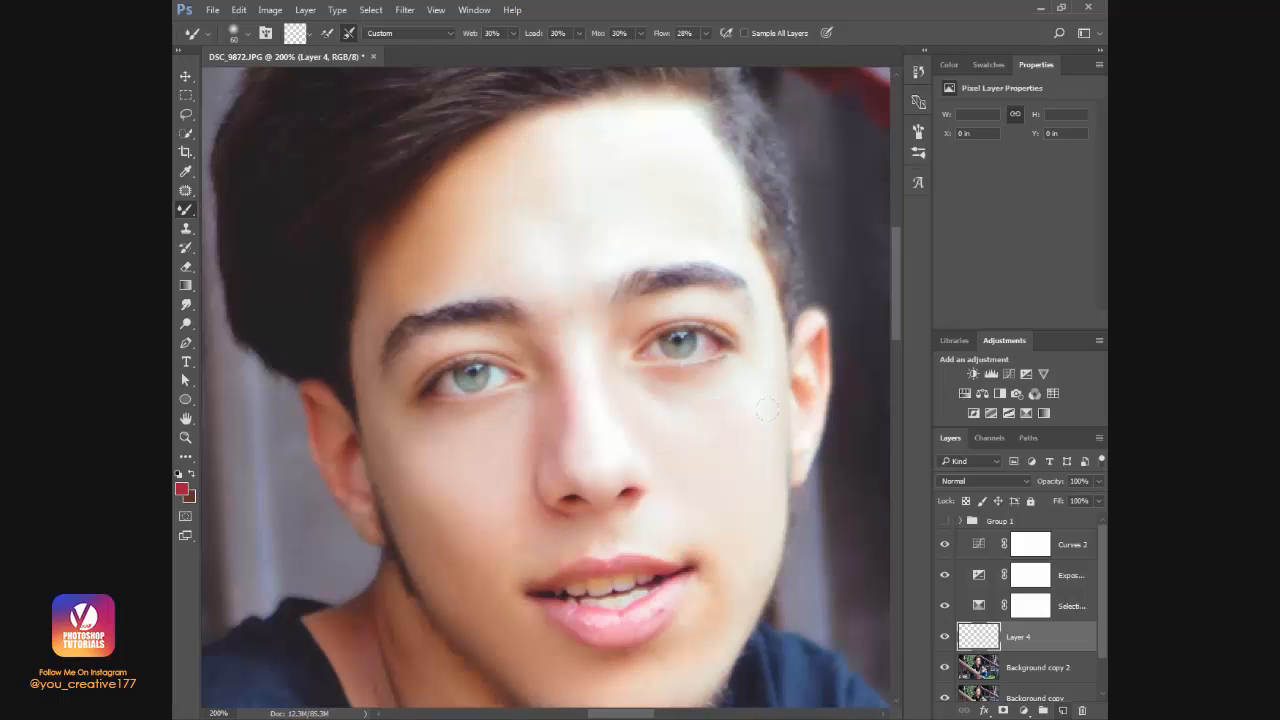
click(239, 9)
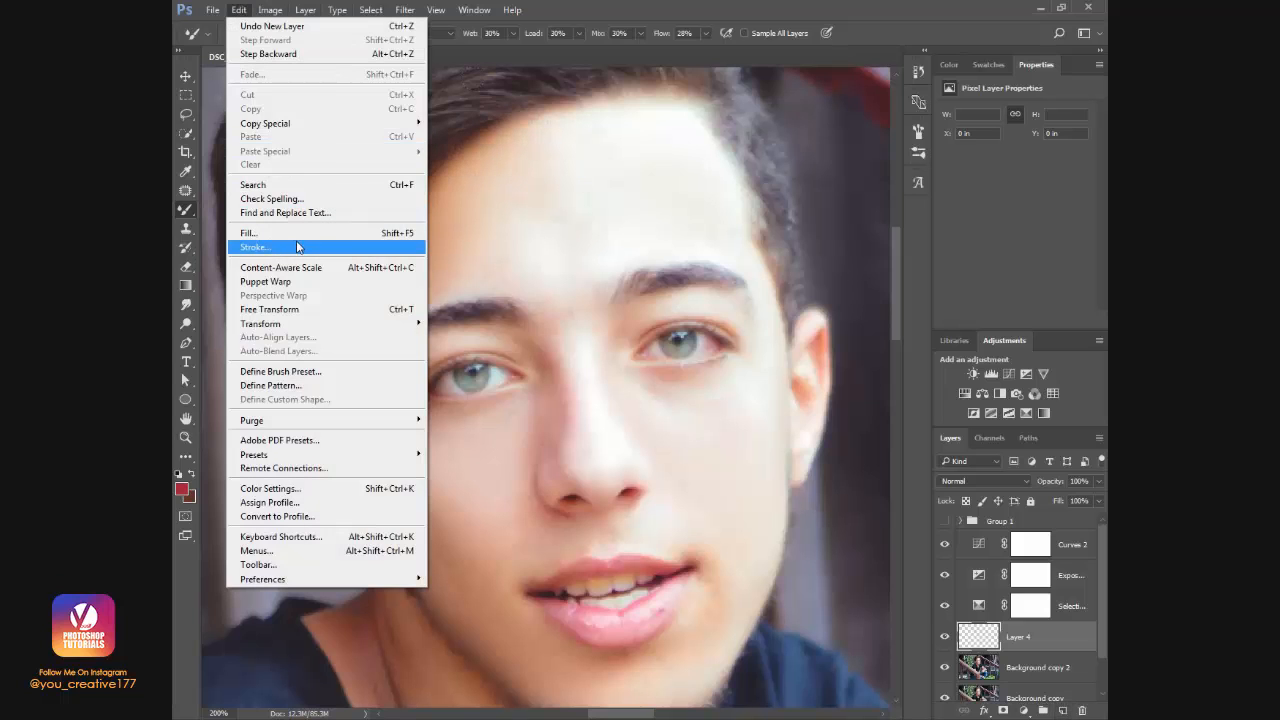
click(270, 233)
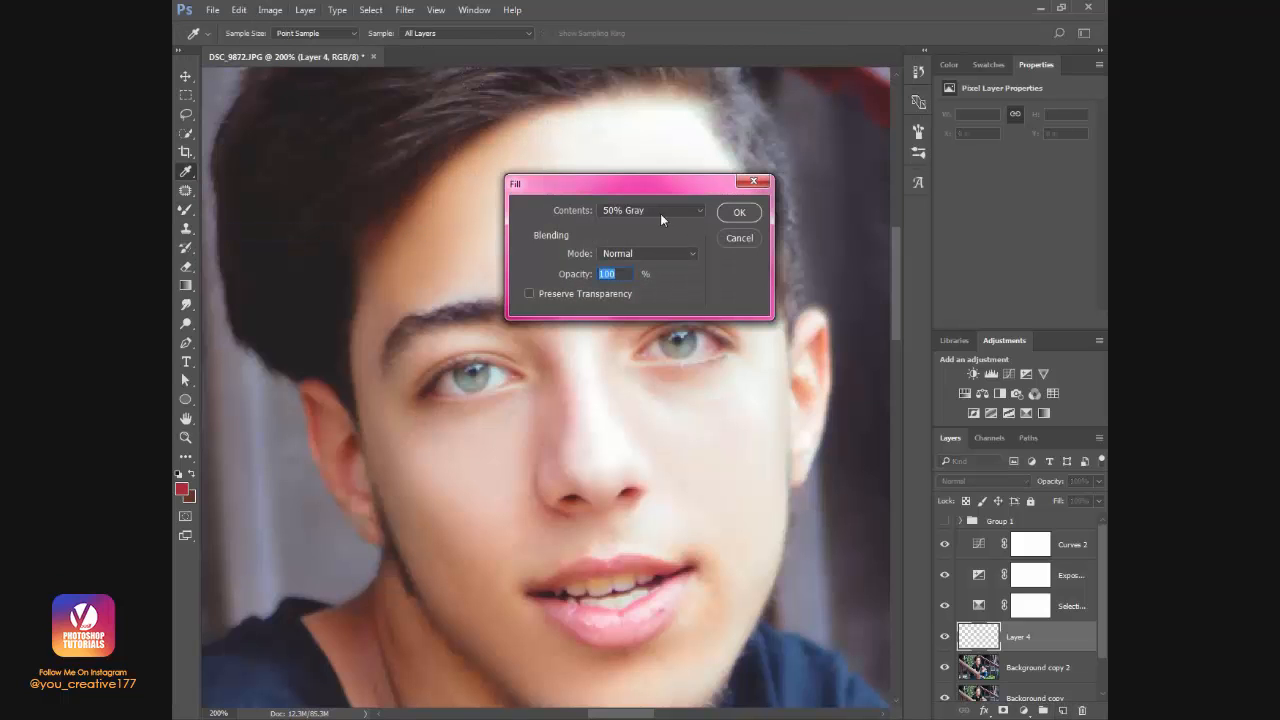
click(660, 213)
click(659, 213)
click(736, 213)
key(b)
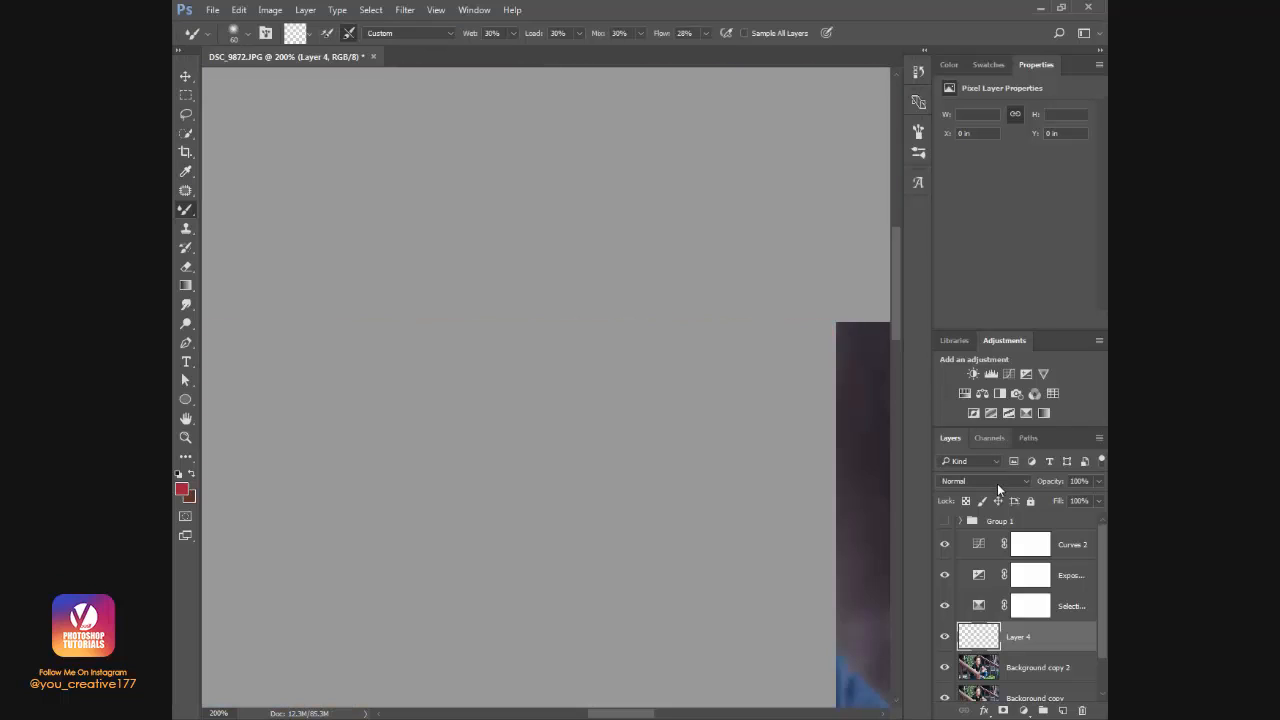
click(997, 483)
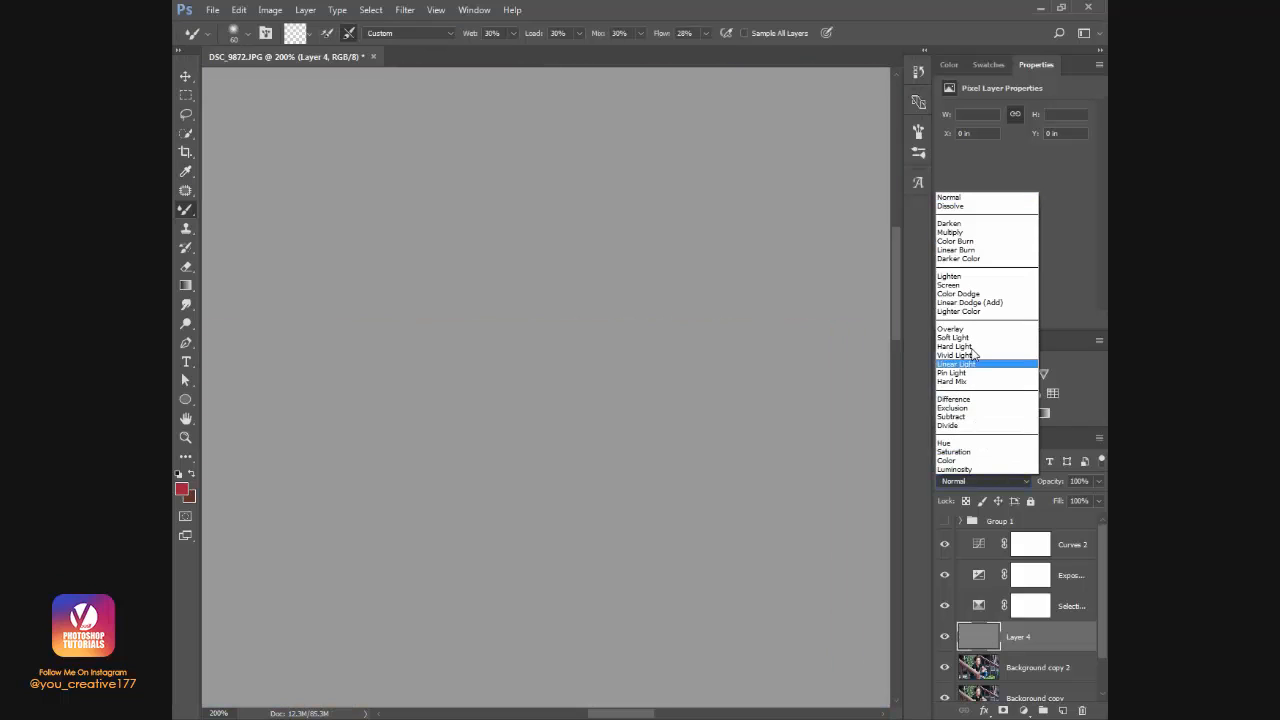
click(951, 370)
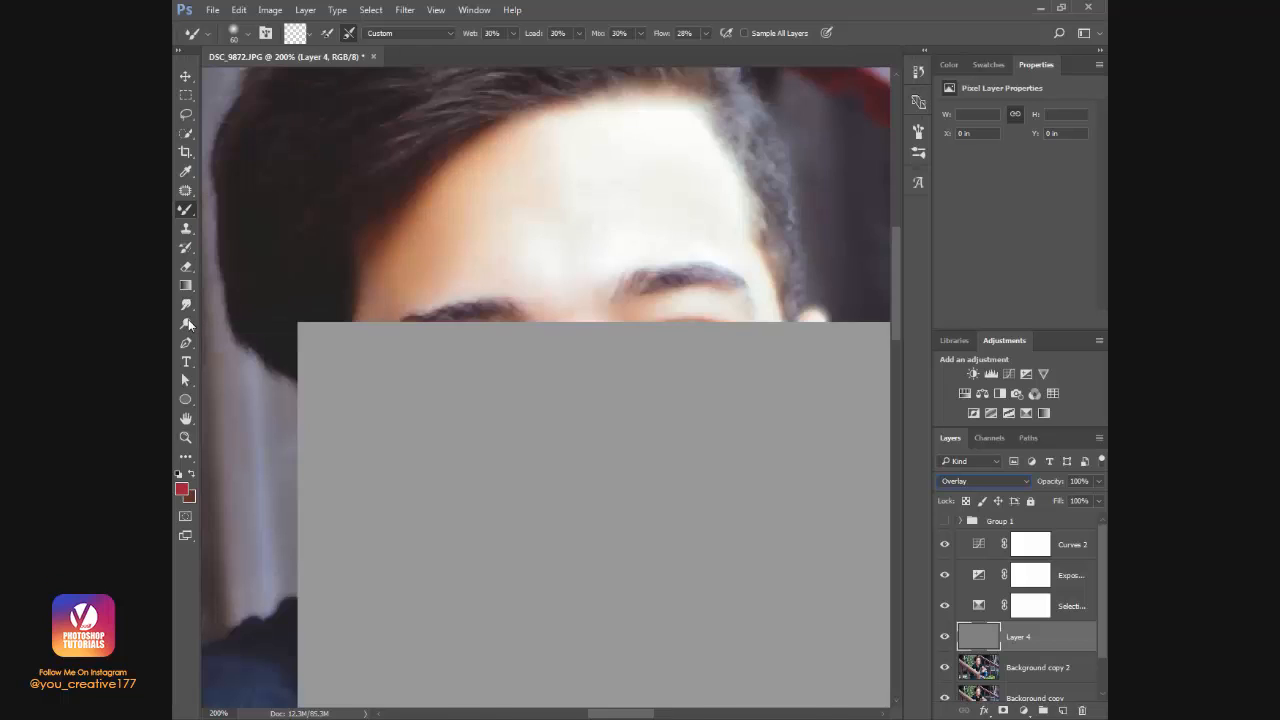
Darken the jawline, chin edge and area around the lips on the gray layer using the Burn tool at 10% exposure on Midtones.
click(186, 322)
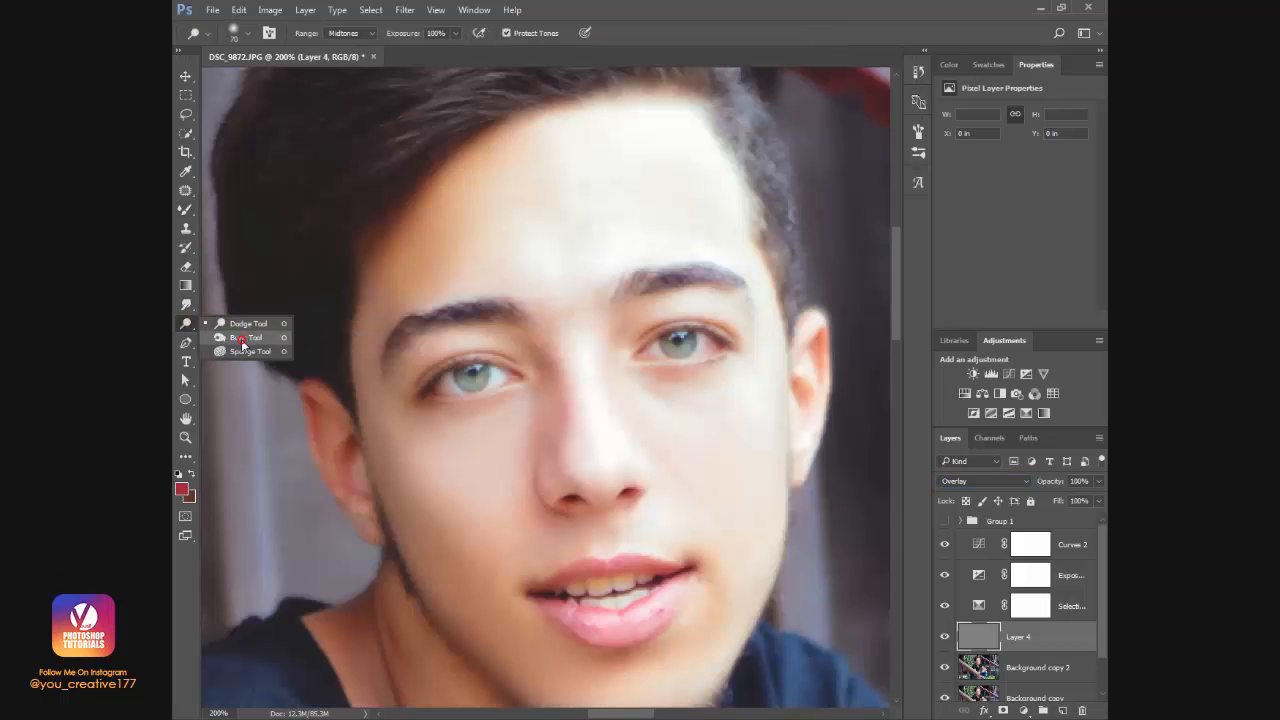
click(242, 338)
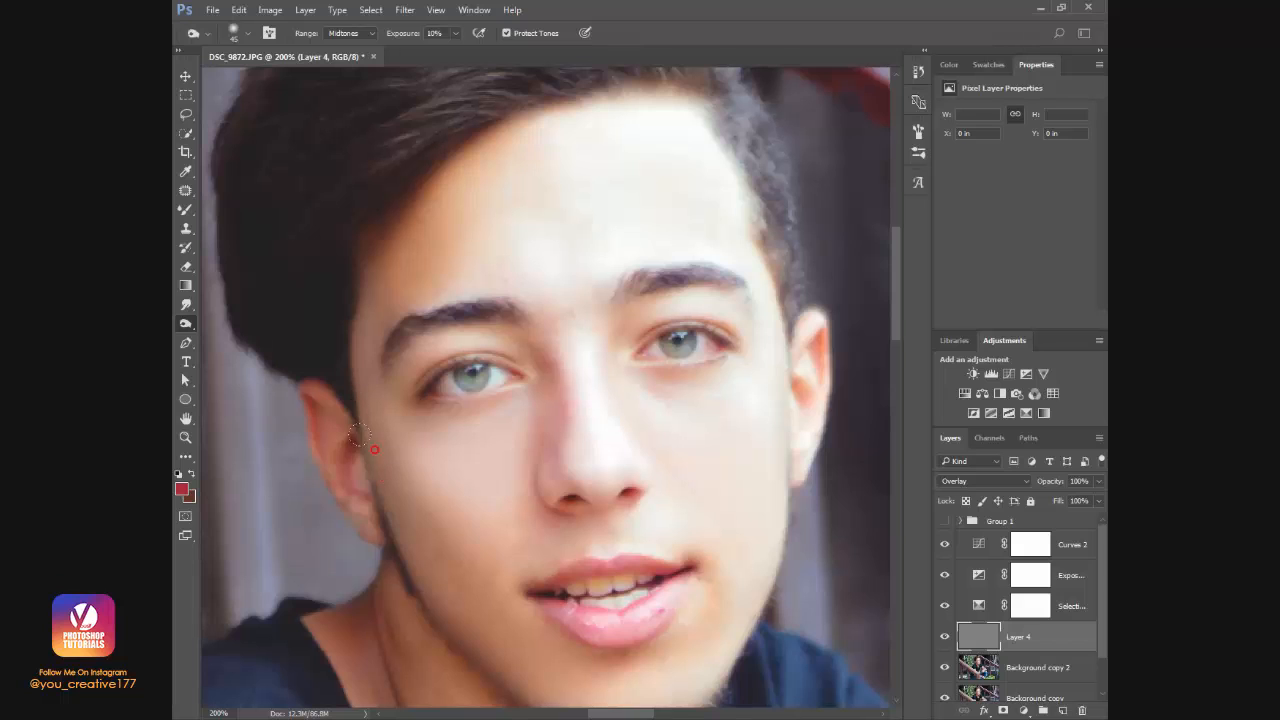
mouse_move(358, 435)
mouse_down()
mouse_move(366, 410)
mouse_move(393, 546)
mouse_up()
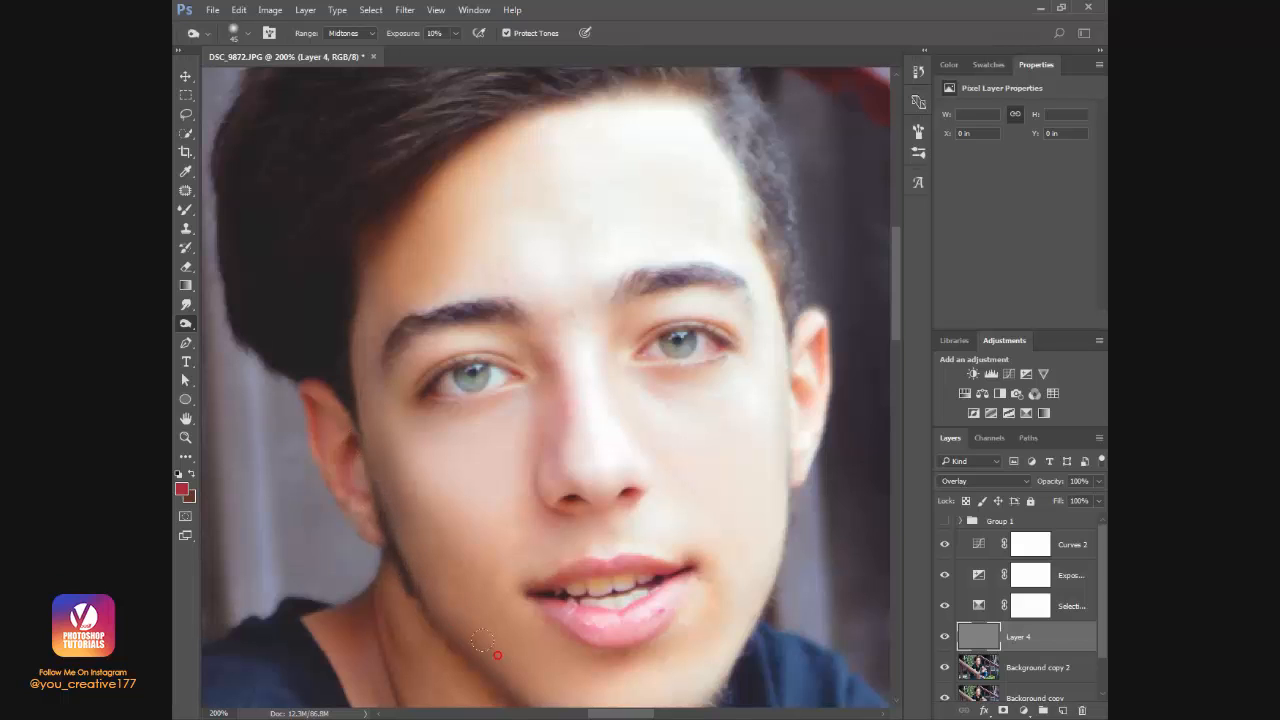
drag(474, 614, 394, 457)
click(433, 515)
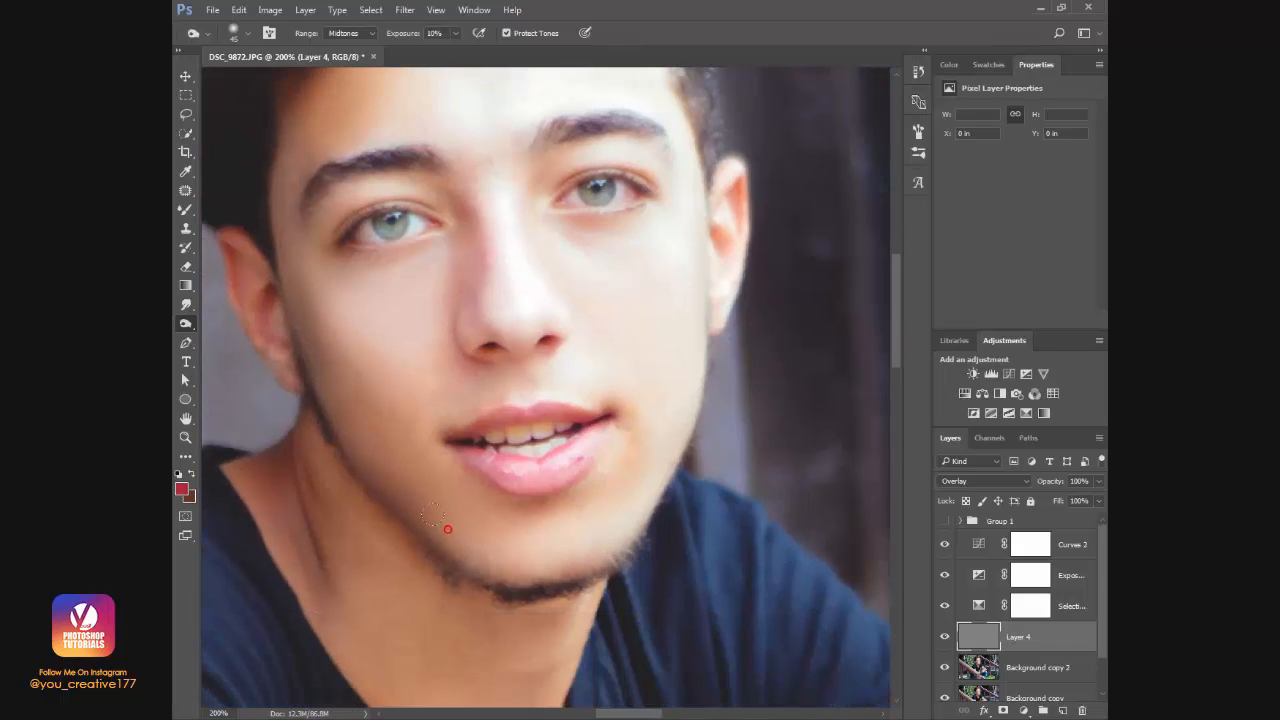
mouse_move(432, 516)
mouse_down()
mouse_move(484, 549)
mouse_move(561, 547)
mouse_move(501, 559)
mouse_move(575, 543)
mouse_up()
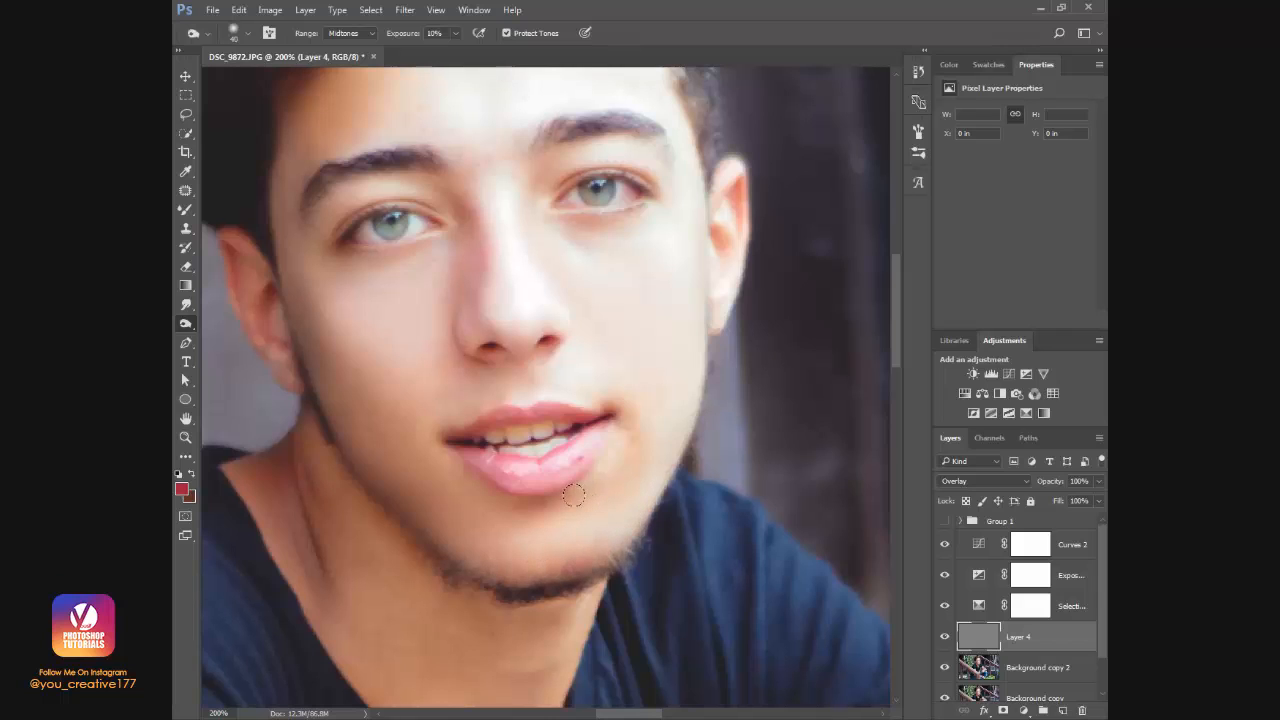
mouse_move(460, 495)
mouse_down()
mouse_move(499, 475)
mouse_move(485, 466)
mouse_move(516, 490)
mouse_move(588, 478)
mouse_move(523, 497)
mouse_move(501, 482)
mouse_move(498, 452)
mouse_move(561, 455)
mouse_move(590, 438)
mouse_move(524, 421)
mouse_move(484, 440)
mouse_move(592, 429)
mouse_move(597, 417)
mouse_move(520, 424)
mouse_up()
Darken the crease between the nose and the corner of the mouth with the Burn tool at 10% exposure.
key([)
key(])
key([)
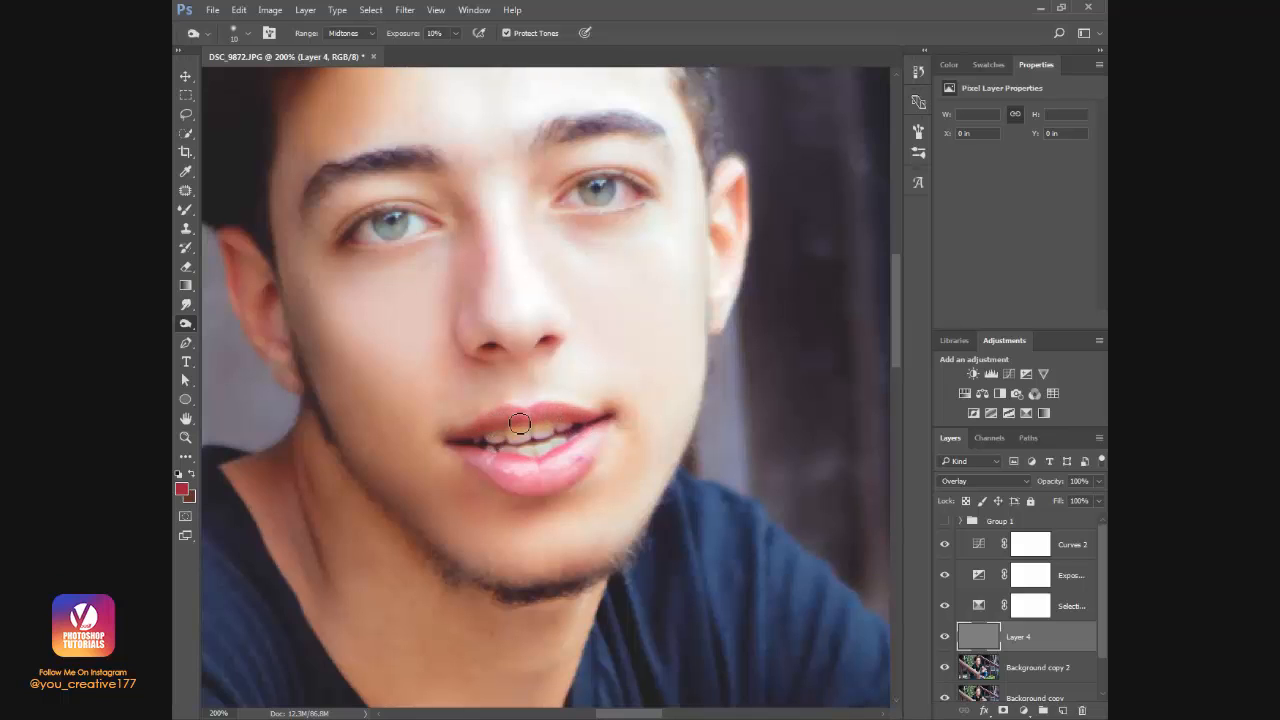
key(])
key(])
drag(493, 377, 446, 432)
Darken the forehead edge and temple along the hairline using the Burn tool with a 60 px brush.
key(])
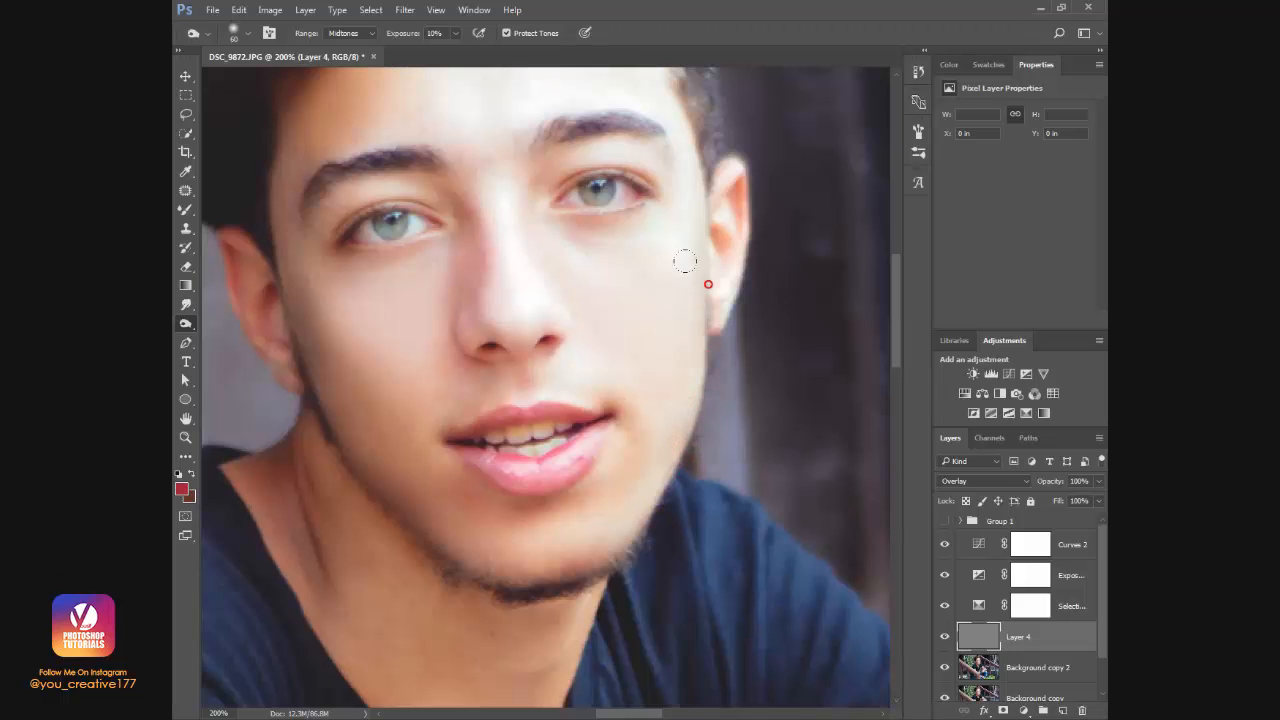
scroll(704, 263, up, 3)
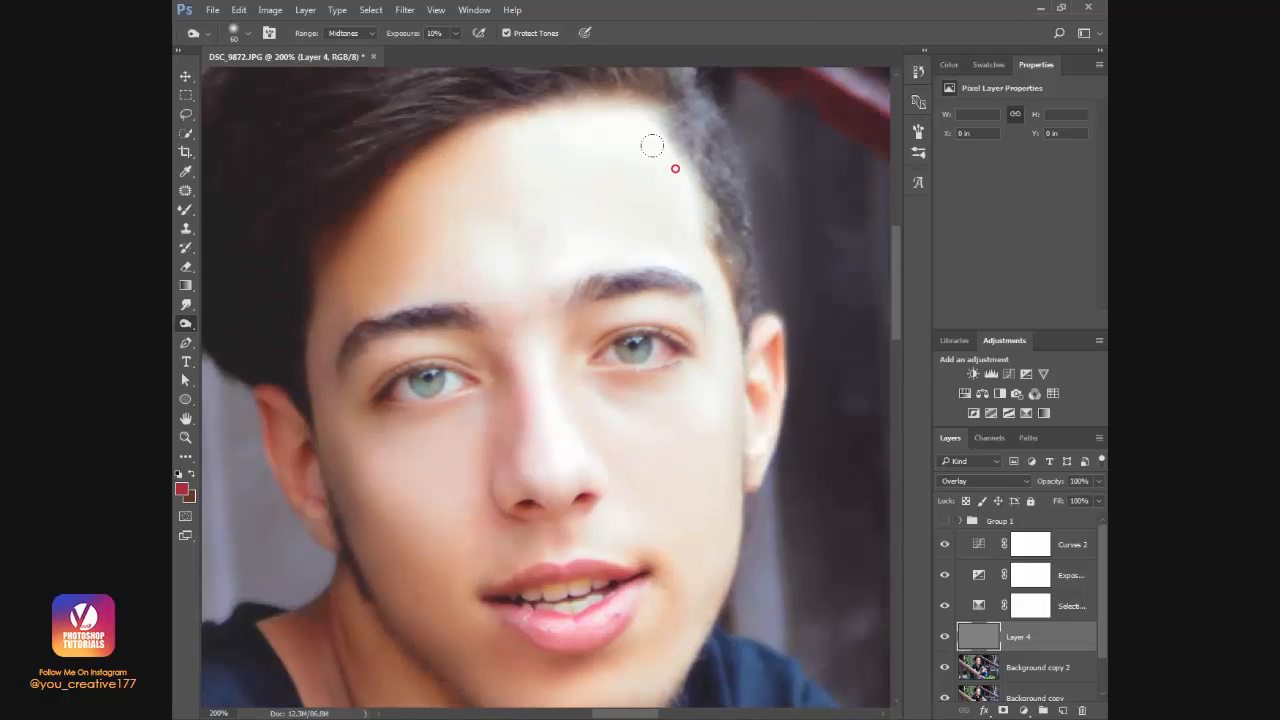
mouse_move(652, 146)
mouse_down()
mouse_move(673, 224)
mouse_move(606, 98)
mouse_move(672, 233)
mouse_up()
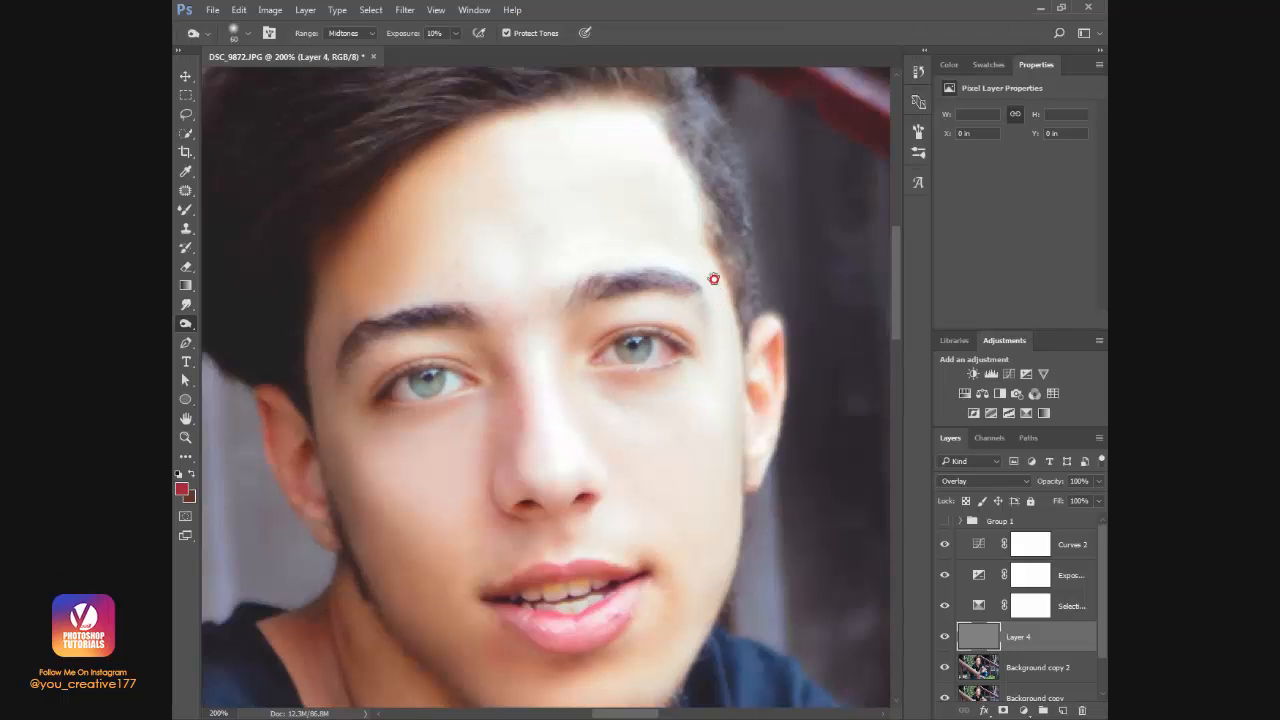
Burn along the eyelids and inner corners of both eyes with a 15 px brush.
scroll(713, 279, down, 1)
key(p)
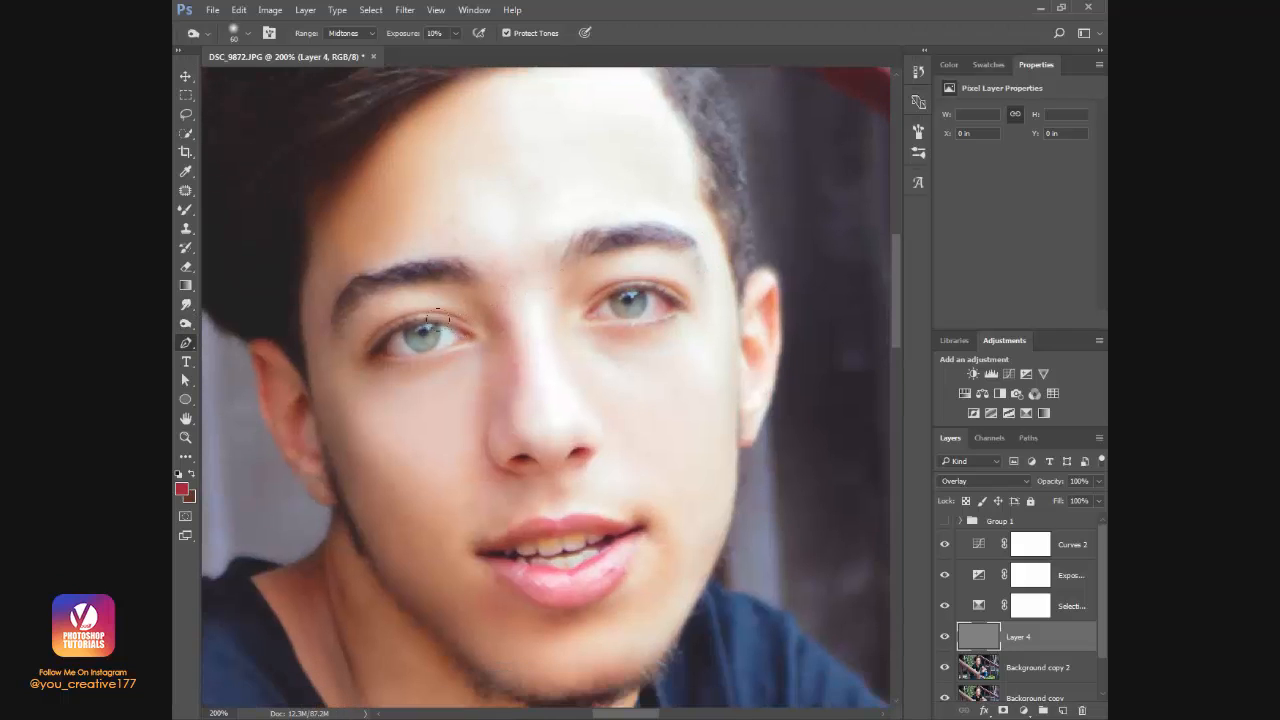
click(185, 325)
click(215, 337)
key([)
mouse_move(380, 334)
mouse_down()
mouse_move(406, 314)
mouse_move(473, 318)
mouse_move(426, 334)
mouse_up()
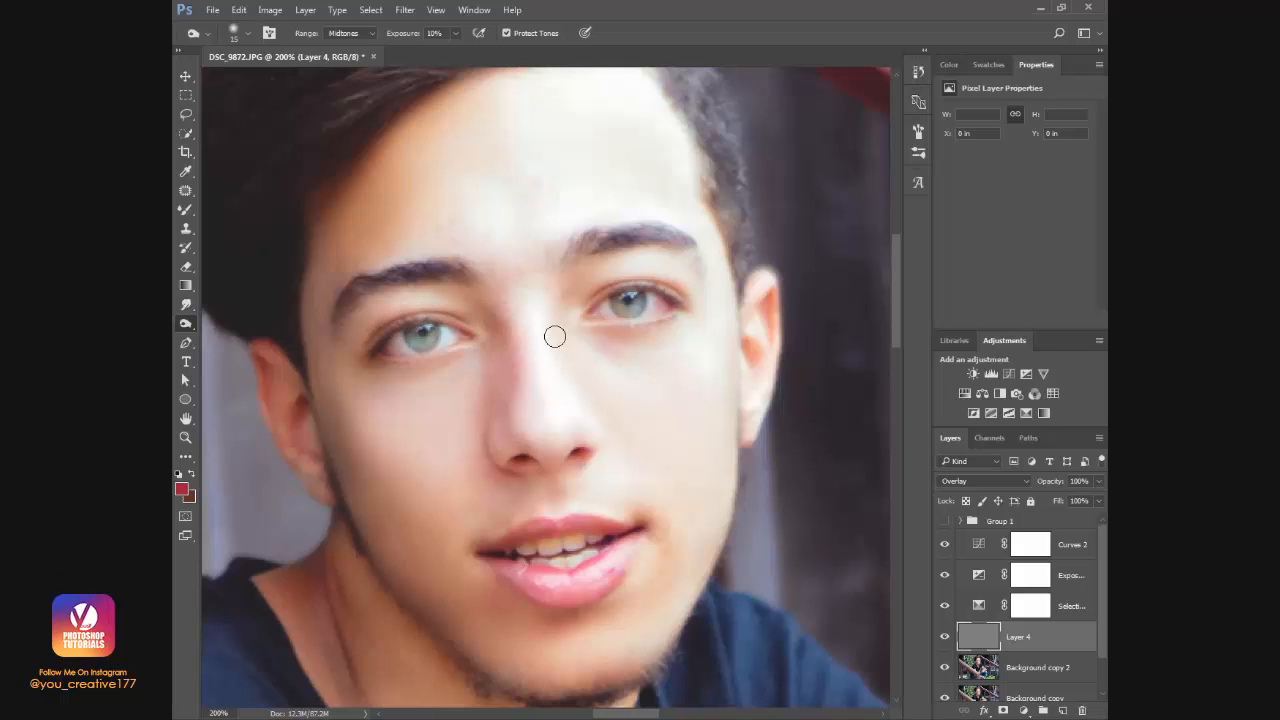
mouse_move(604, 294)
mouse_down()
mouse_move(592, 297)
mouse_move(687, 295)
mouse_move(646, 281)
mouse_move(595, 307)
mouse_up()
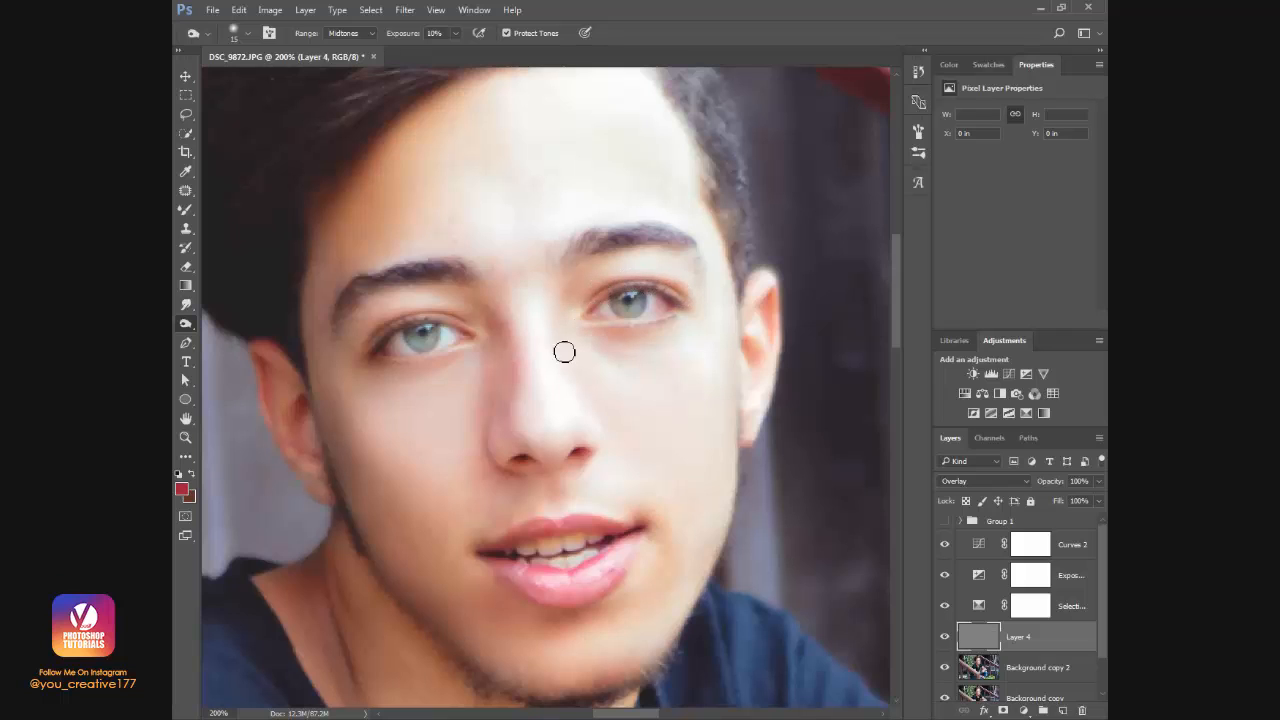
Undo the burn stroke along the nose bridge and darken the side of the nostril with a 25 px brush.
mouse_move(494, 306)
mouse_down()
mouse_move(519, 400)
mouse_move(505, 430)
mouse_move(512, 410)
mouse_move(516, 433)
mouse_move(504, 426)
mouse_move(520, 439)
mouse_move(568, 403)
mouse_move(526, 373)
mouse_up()
key(ctrl+z)
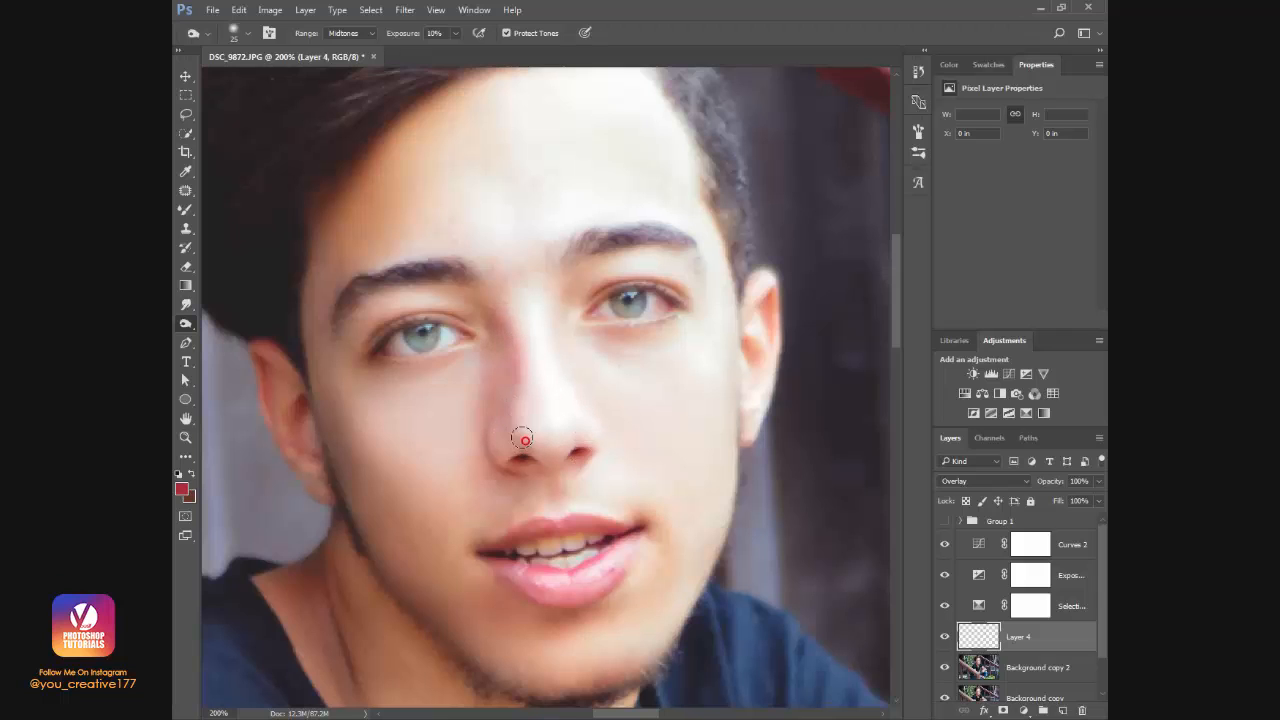
mouse_move(518, 432)
mouse_down()
mouse_move(538, 453)
mouse_move(514, 426)
mouse_move(497, 458)
mouse_move(490, 446)
mouse_move(495, 460)
mouse_up()
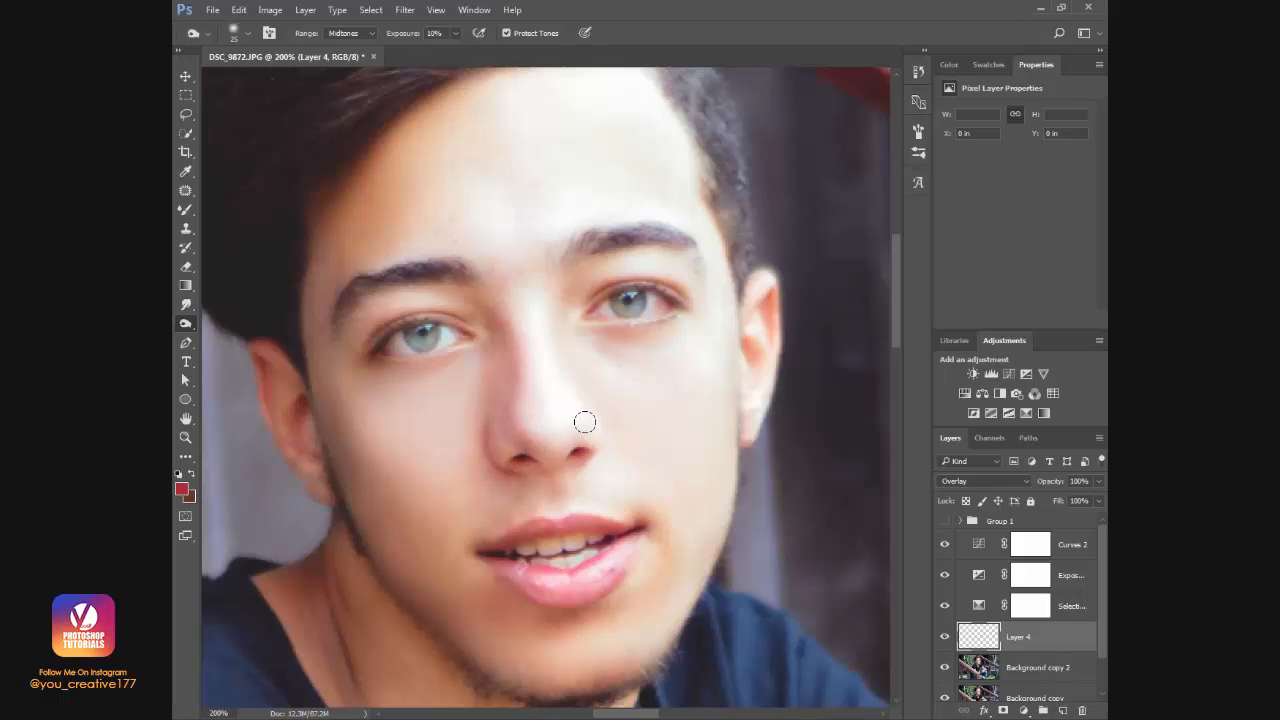
Darken the underside of the upper arm and the crease at the elbow with an enlarged Burn brush.
drag(614, 539, 632, 425)
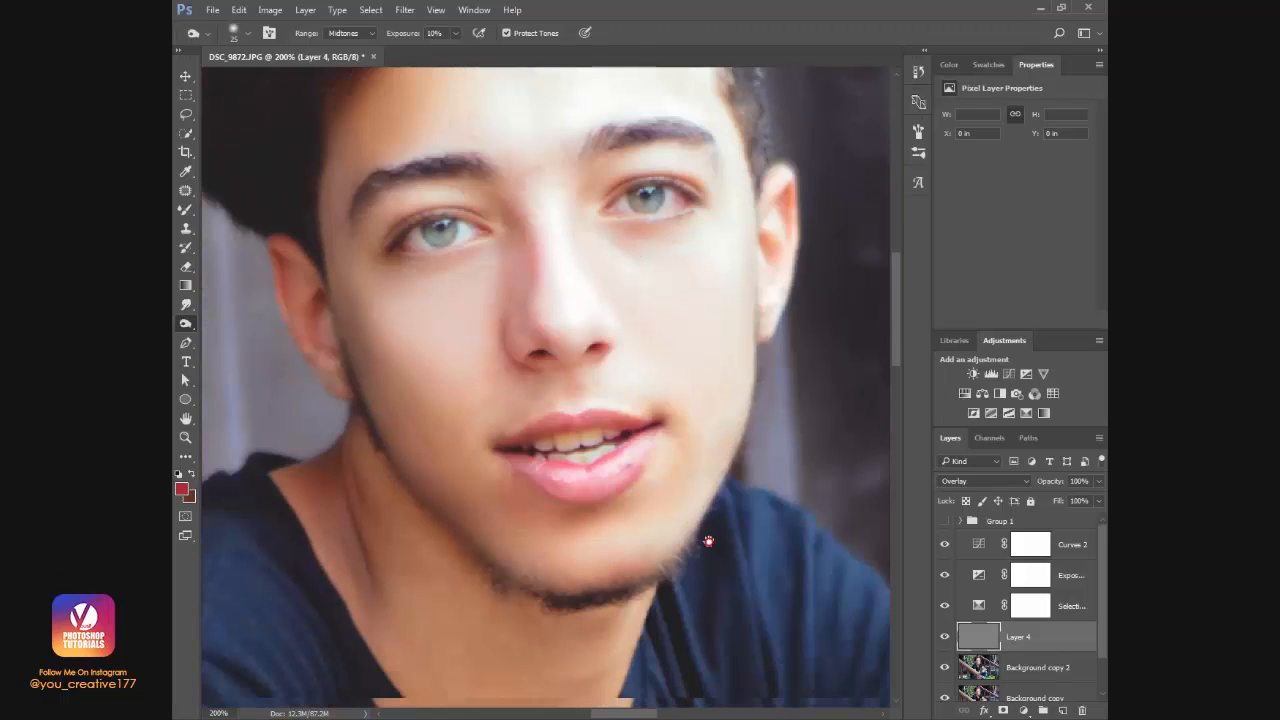
drag(709, 541, 604, 401)
drag(635, 444, 520, 374)
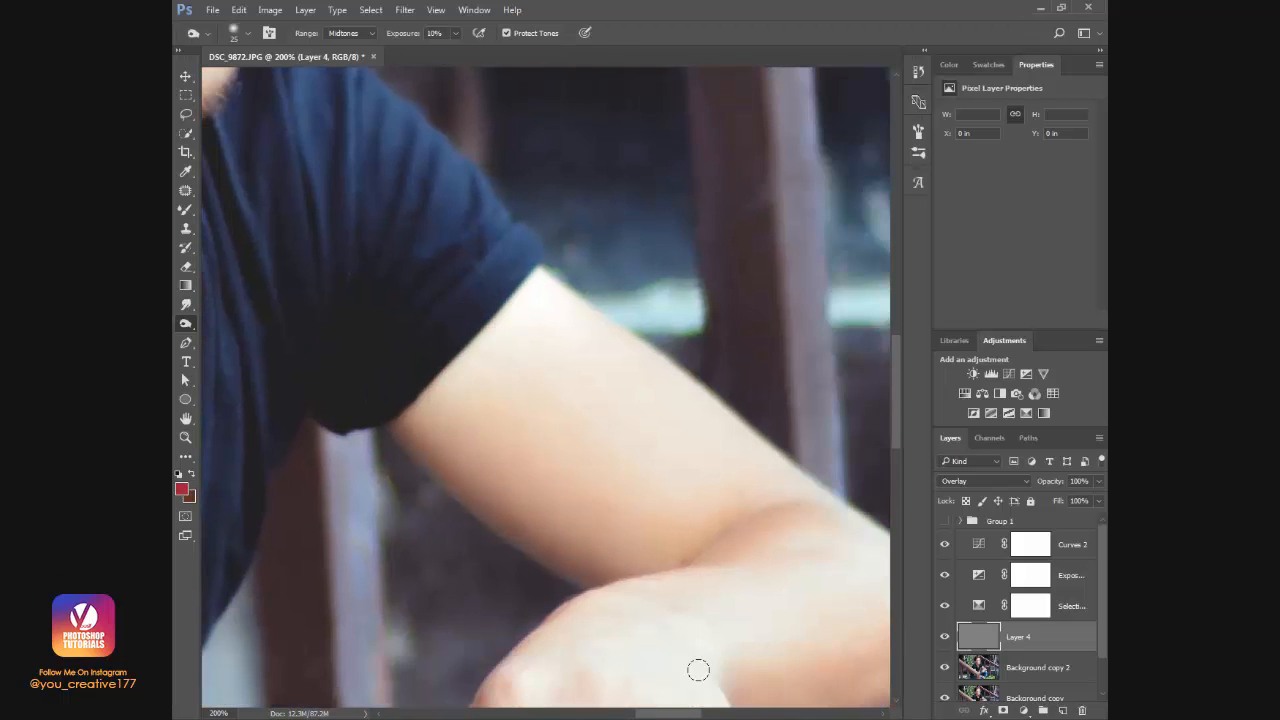
mouse_move(445, 443)
mouse_down()
mouse_move(540, 538)
mouse_move(586, 562)
mouse_up()
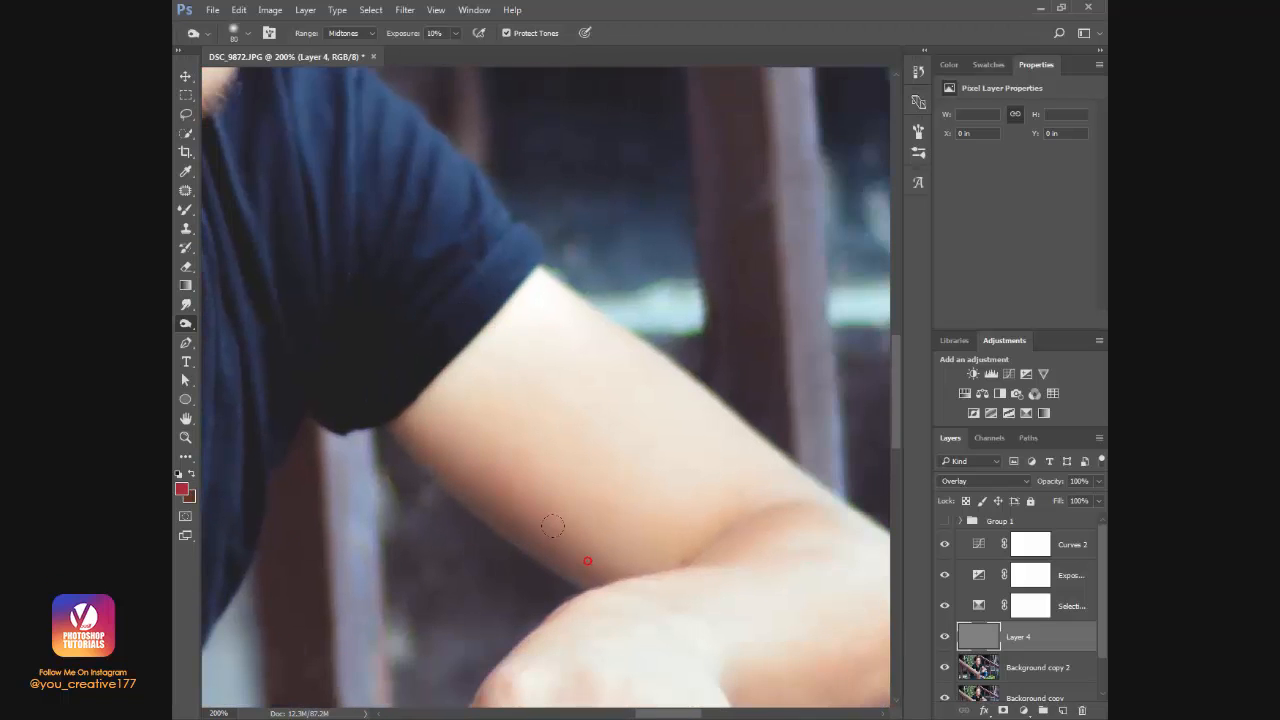
key(bracketright)
key(bracketright)
key(bracketright)
key(bracketright)
key(bracketright)
key(bracketright)
key(bracketright)
key(bracketright)
drag(657, 529, 577, 473)
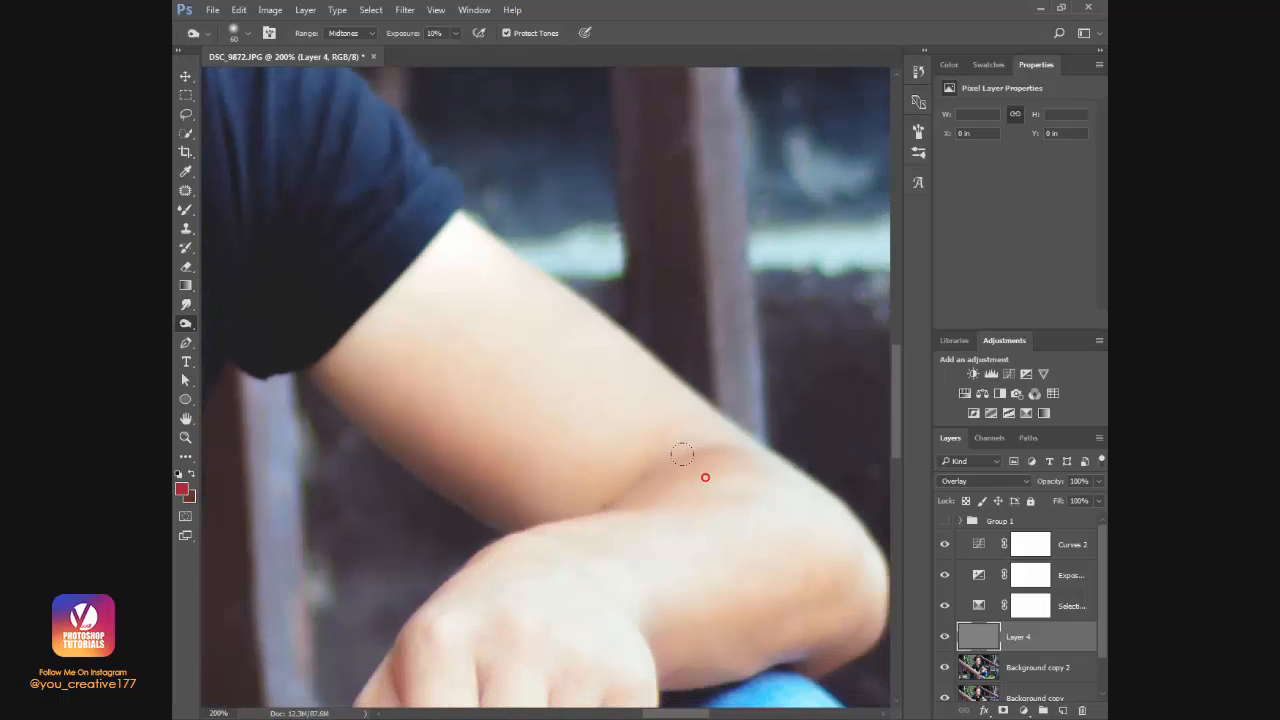
drag(681, 455, 666, 461)
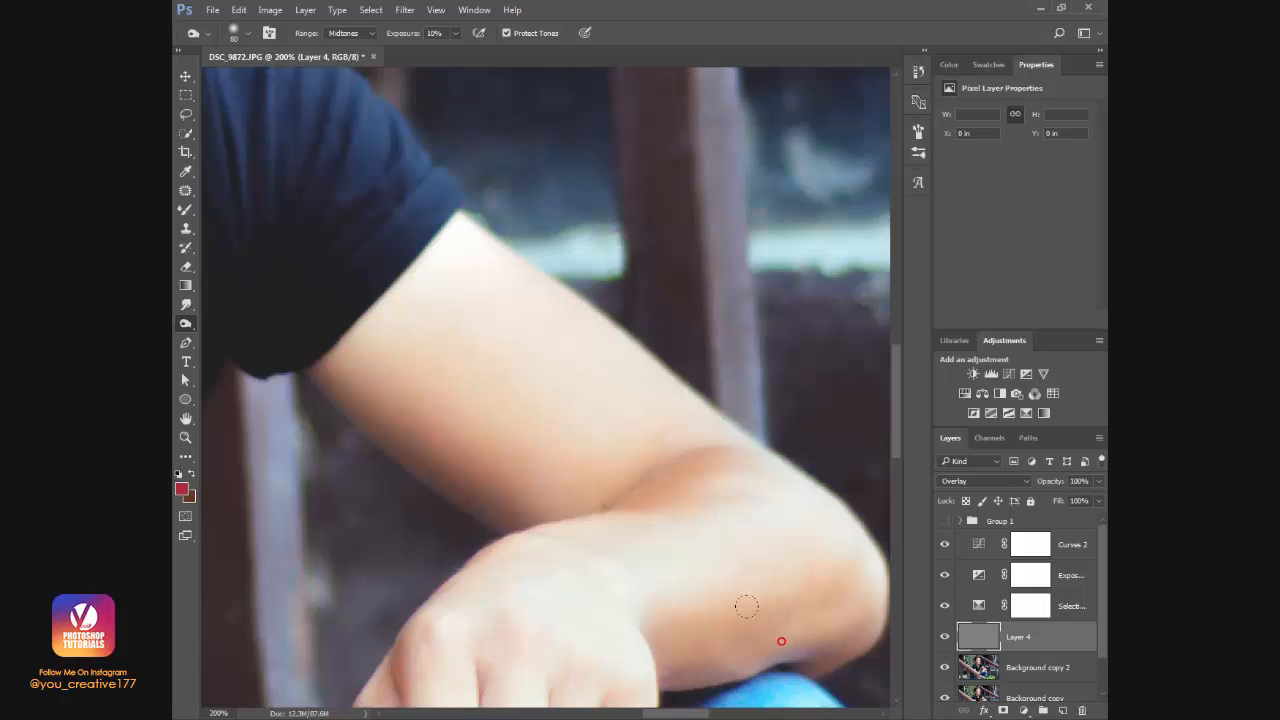
Burn the edges of the hand holding the sunglasses and the shadows along its fingers with an 80 px brush.
drag(781, 588, 903, 328)
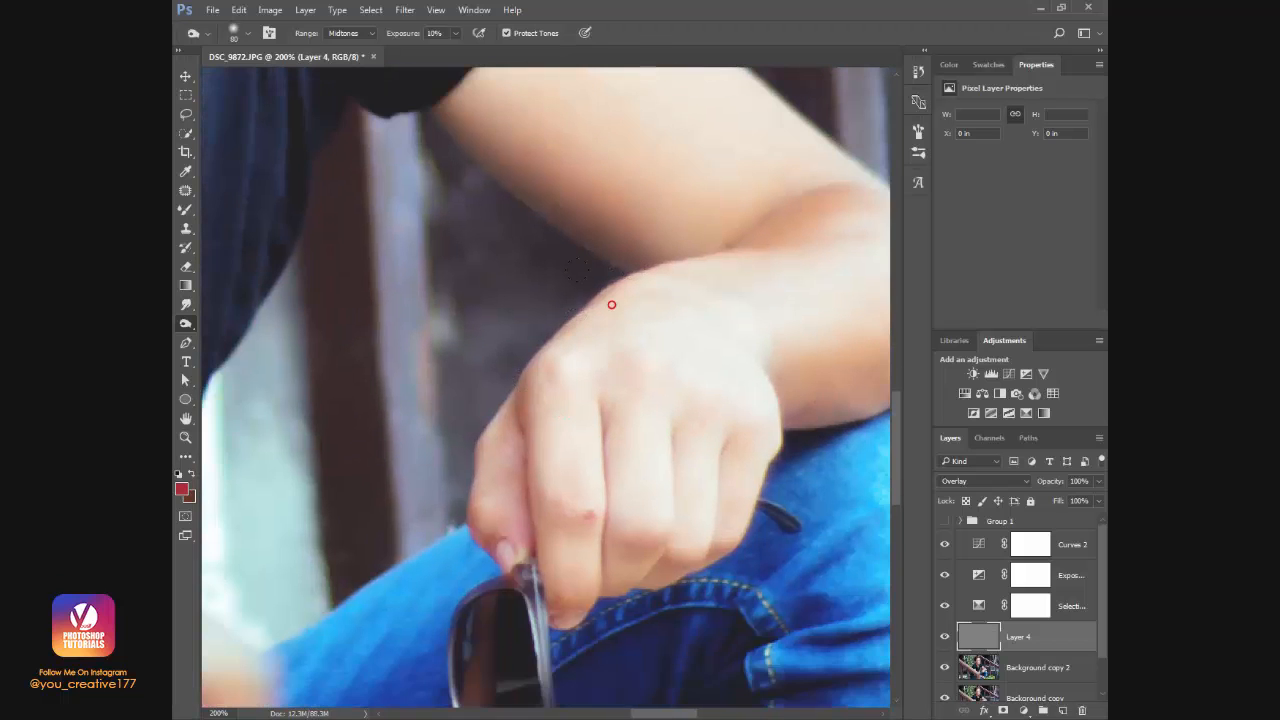
drag(521, 540, 522, 450)
drag(536, 500, 542, 550)
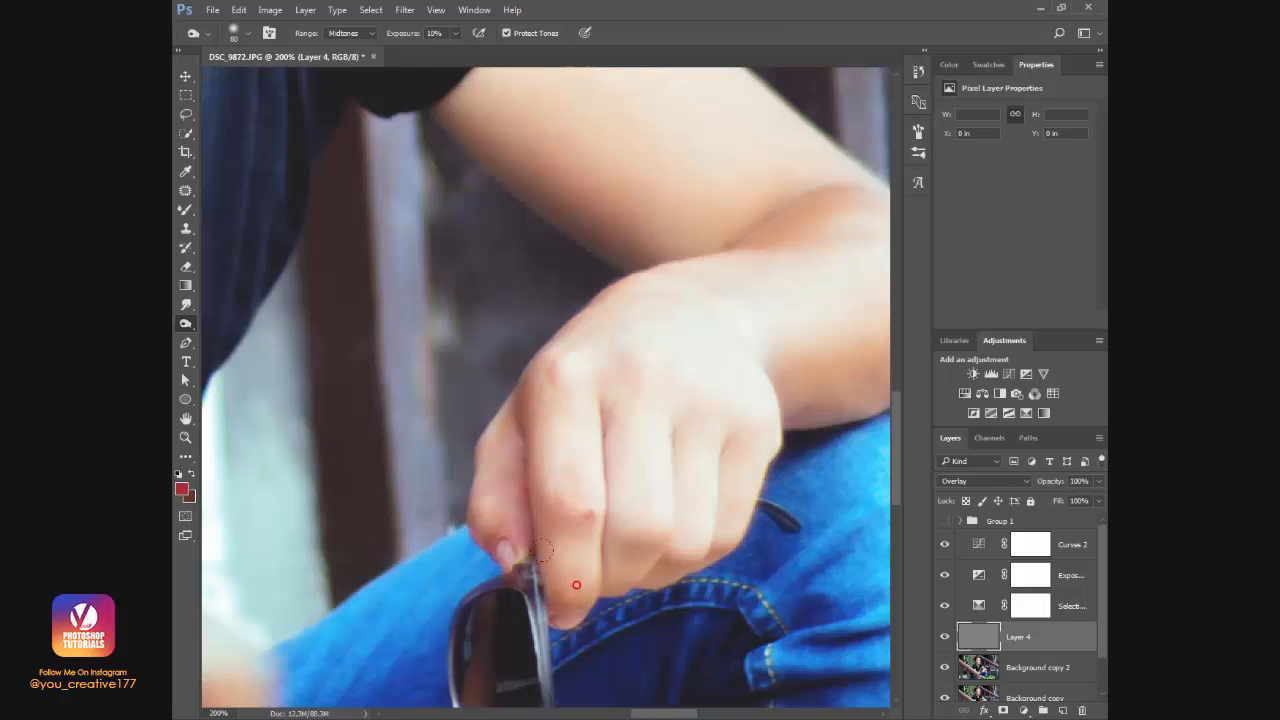
mouse_move(729, 407)
mouse_down()
mouse_move(729, 317)
mouse_move(686, 588)
mouse_move(688, 541)
mouse_move(649, 571)
mouse_move(662, 510)
mouse_move(593, 534)
mouse_move(679, 500)
mouse_move(475, 528)
mouse_move(809, 454)
mouse_up()
Darken the lower edge of the other wrist and hand beneath the sunglasses with the 80 px Burn brush.
mouse_move(783, 497)
mouse_down()
mouse_move(625, 423)
mouse_move(456, 374)
mouse_up()
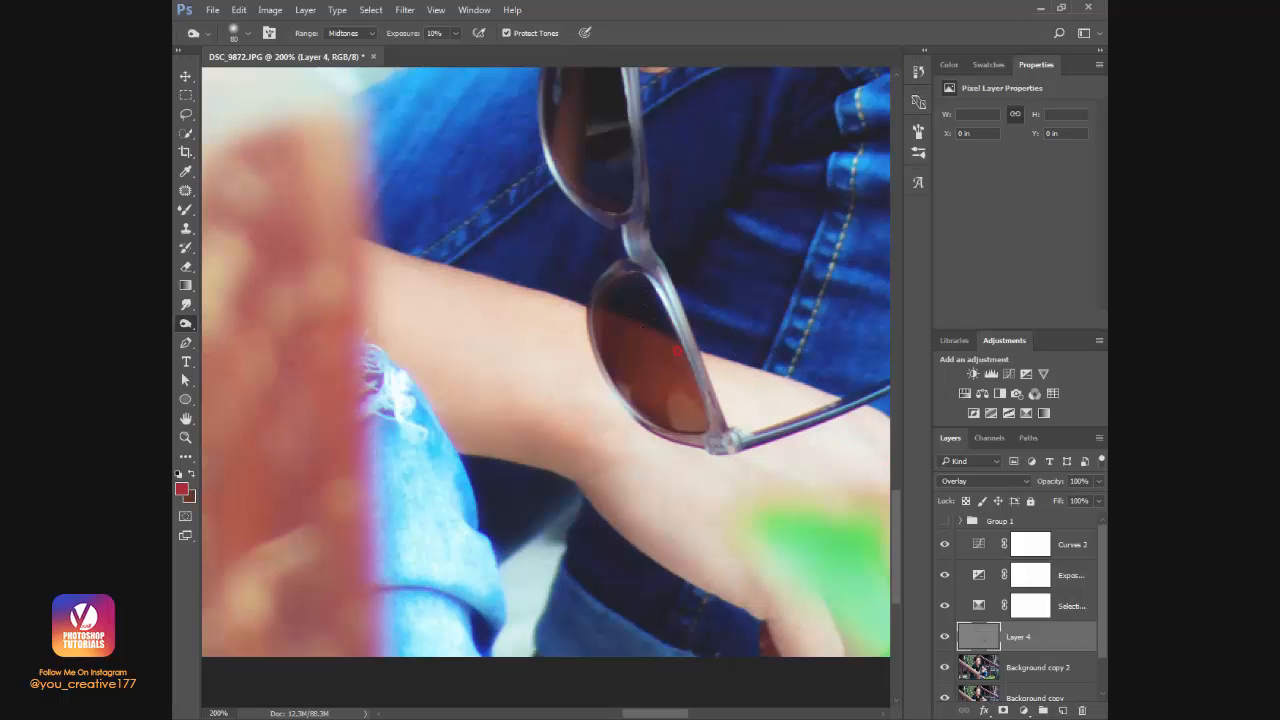
drag(794, 490, 469, 322)
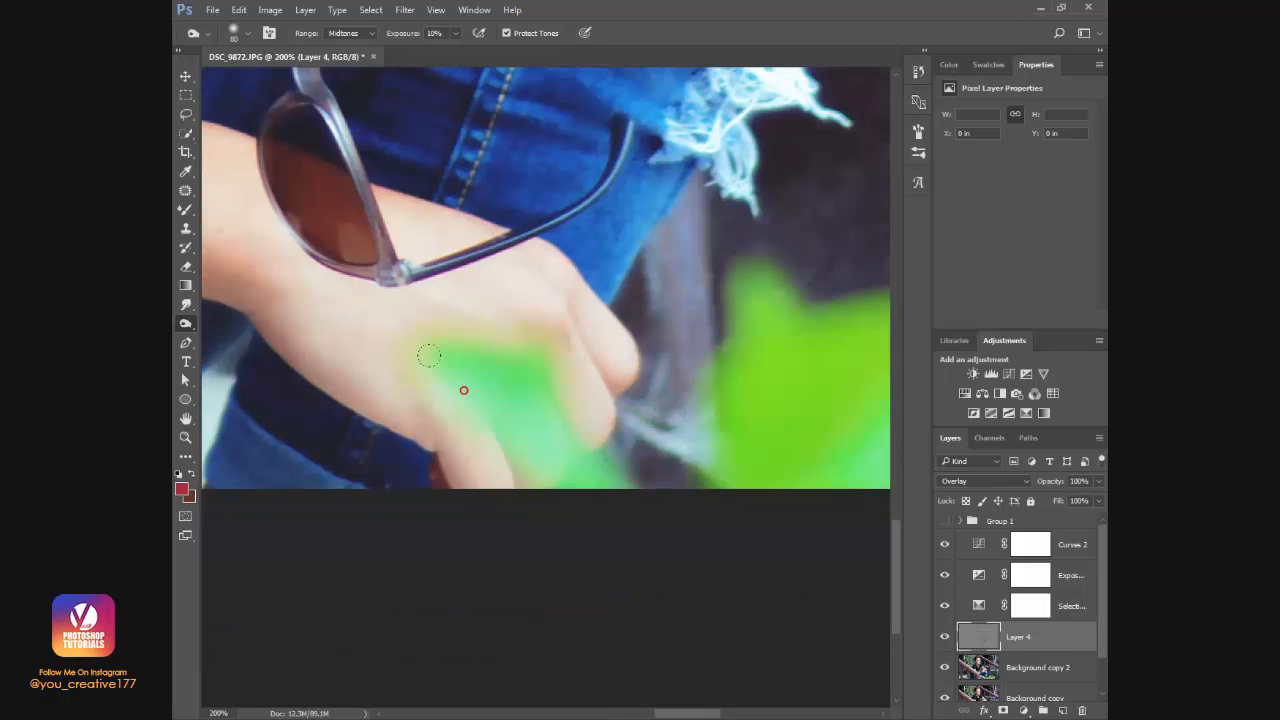
mouse_move(280, 310)
mouse_down()
mouse_move(491, 497)
mouse_move(458, 477)
mouse_up()
Burn along the neck tendon between the ear and the shirt collar with a 20 px brush.
mouse_move(256, 116)
mouse_down()
mouse_move(591, 371)
mouse_move(800, 708)
mouse_up()
drag(590, 430, 783, 711)
drag(531, 330, 543, 610)
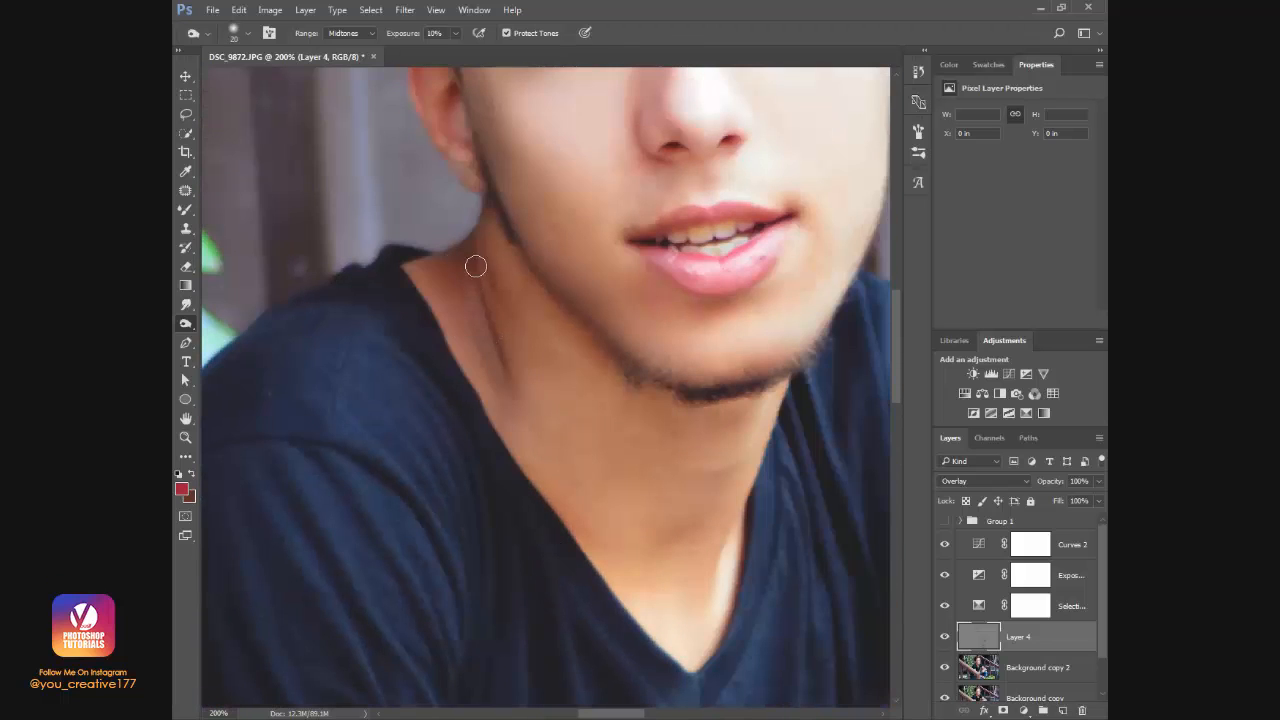
mouse_move(476, 266)
mouse_down()
mouse_move(508, 356)
mouse_move(485, 249)
mouse_up()
drag(433, 285, 500, 329)
Darken the throat below the jaw down toward the V-neck opening with a 45 px Burn brush.
key(])
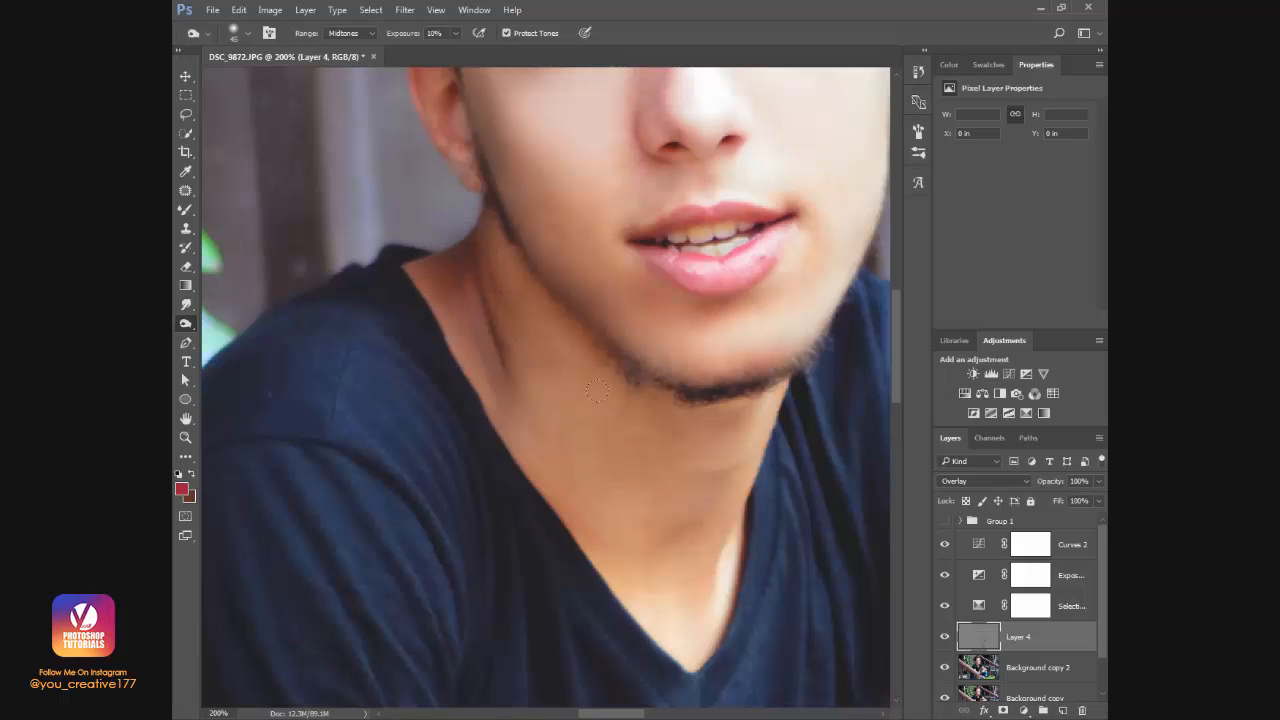
drag(597, 390, 633, 551)
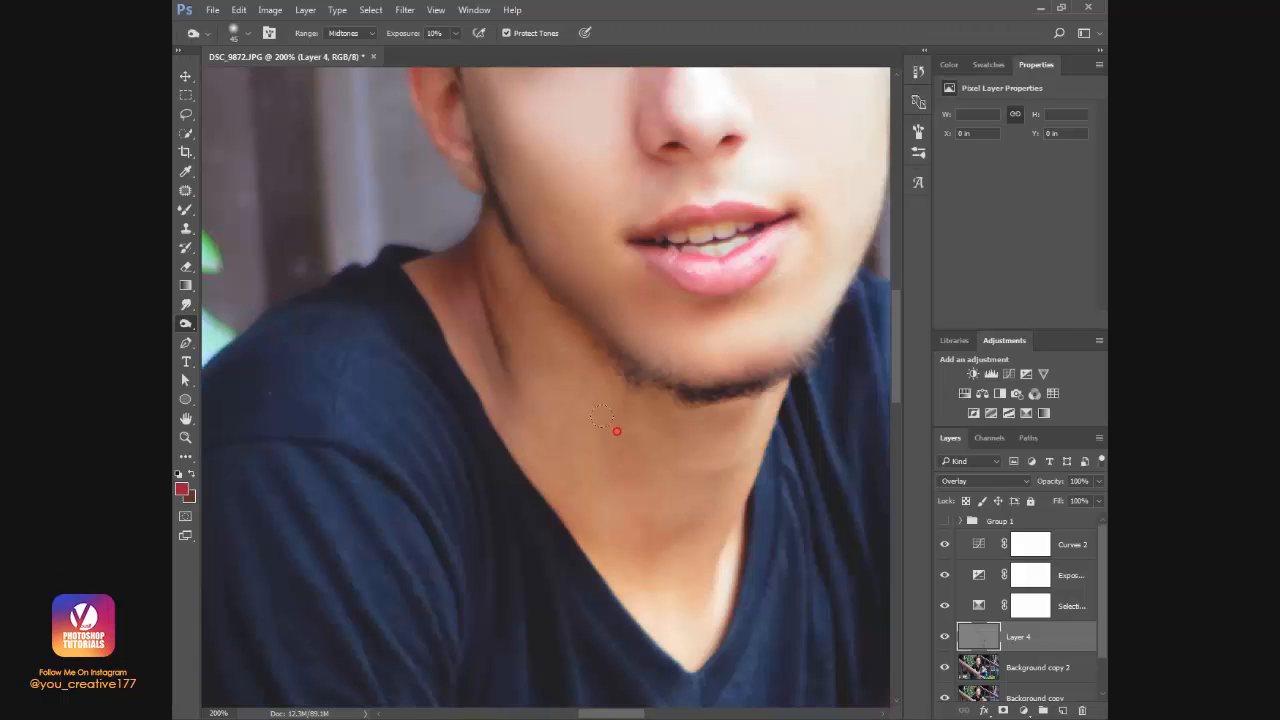
drag(660, 517, 651, 530)
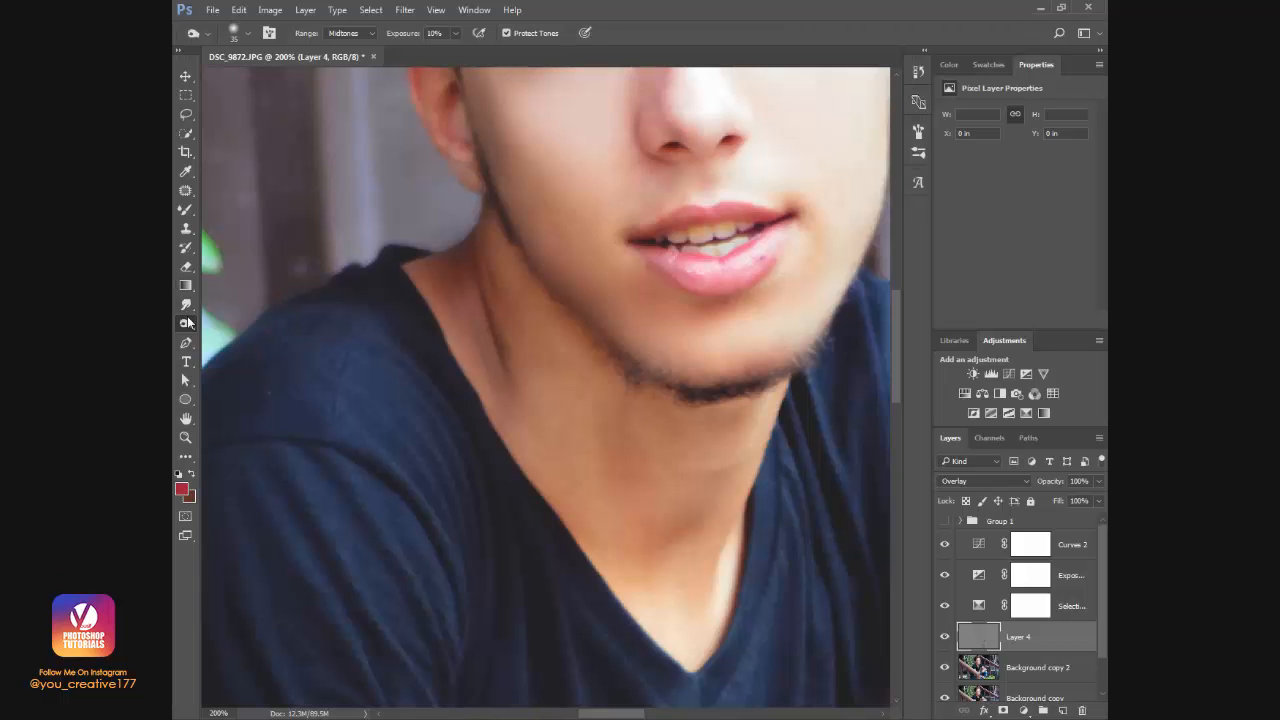
Switch to the Dodge tool at 10% exposure on Midtones and lighten the cheek beside the nose and mouth.
drag(186, 323, 230, 325)
mouse_move(660, 277)
mouse_down()
mouse_move(606, 469)
mouse_move(614, 411)
mouse_move(440, 495)
mouse_up()
mouse_move(687, 300)
mouse_down()
mouse_move(580, 369)
mouse_move(497, 523)
mouse_up()
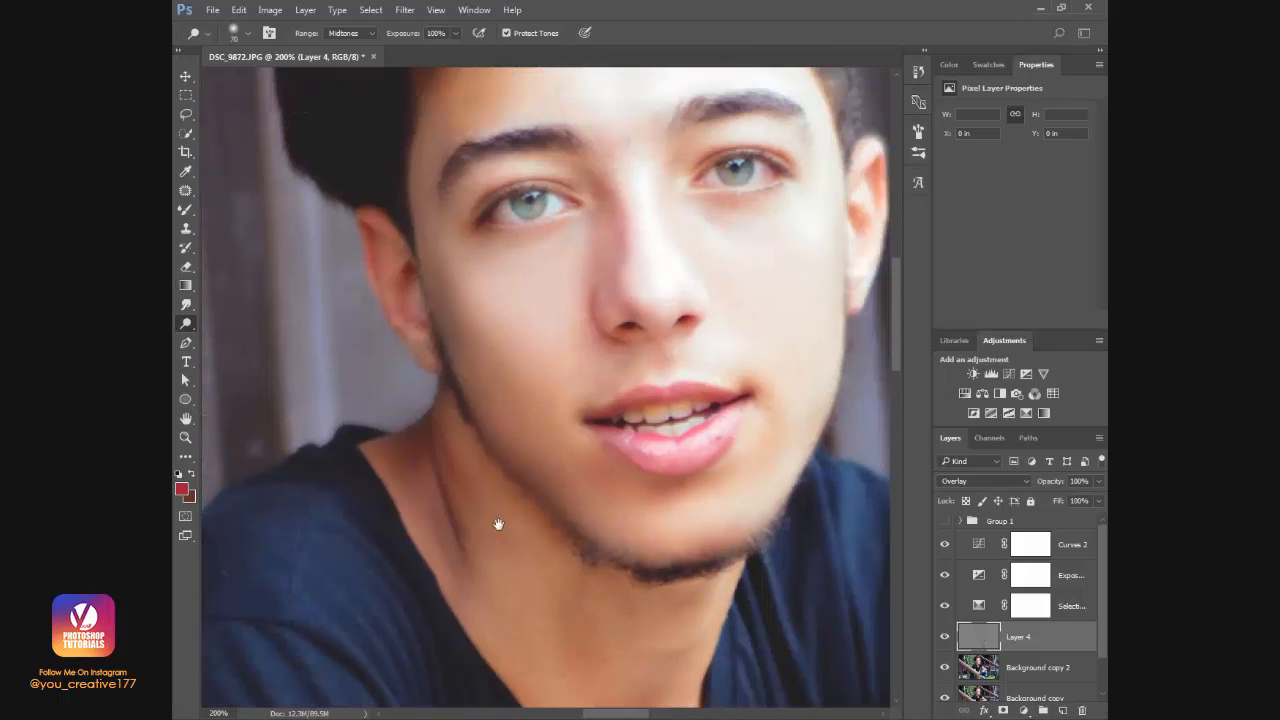
drag(512, 464, 506, 584)
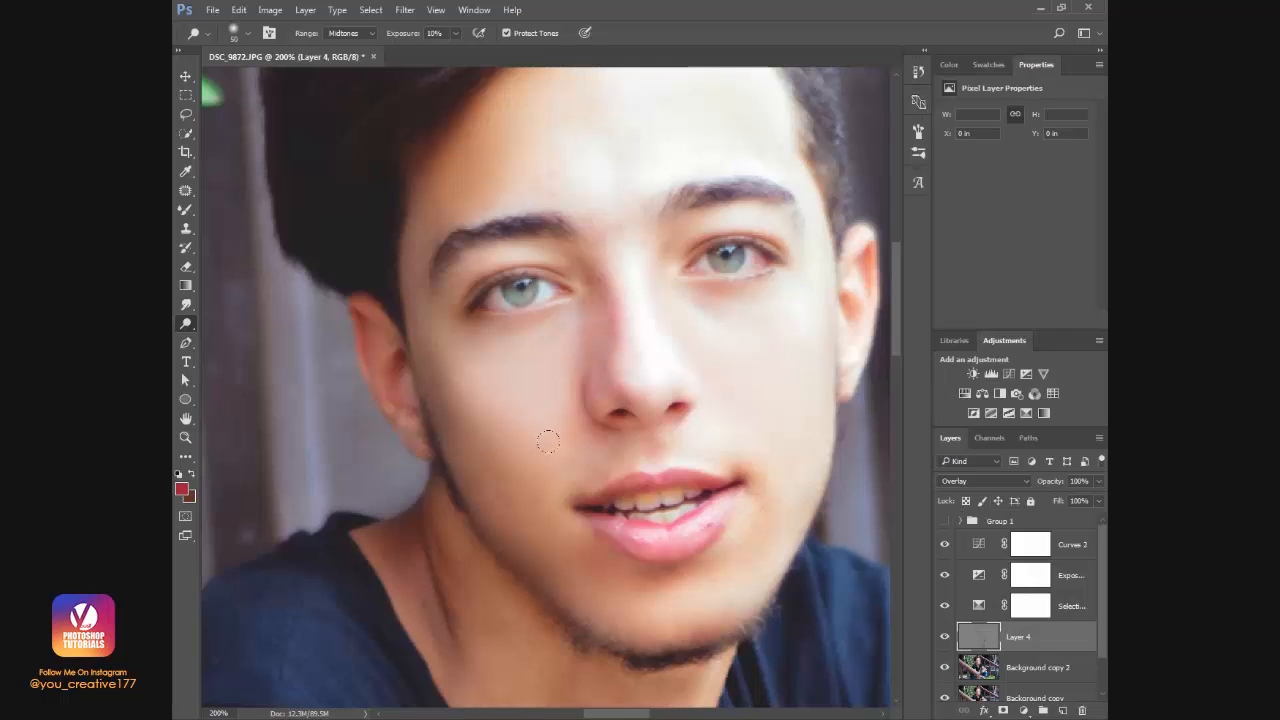
mouse_move(438, 356)
mouse_down()
mouse_move(498, 434)
mouse_move(438, 394)
mouse_move(480, 478)
mouse_up()
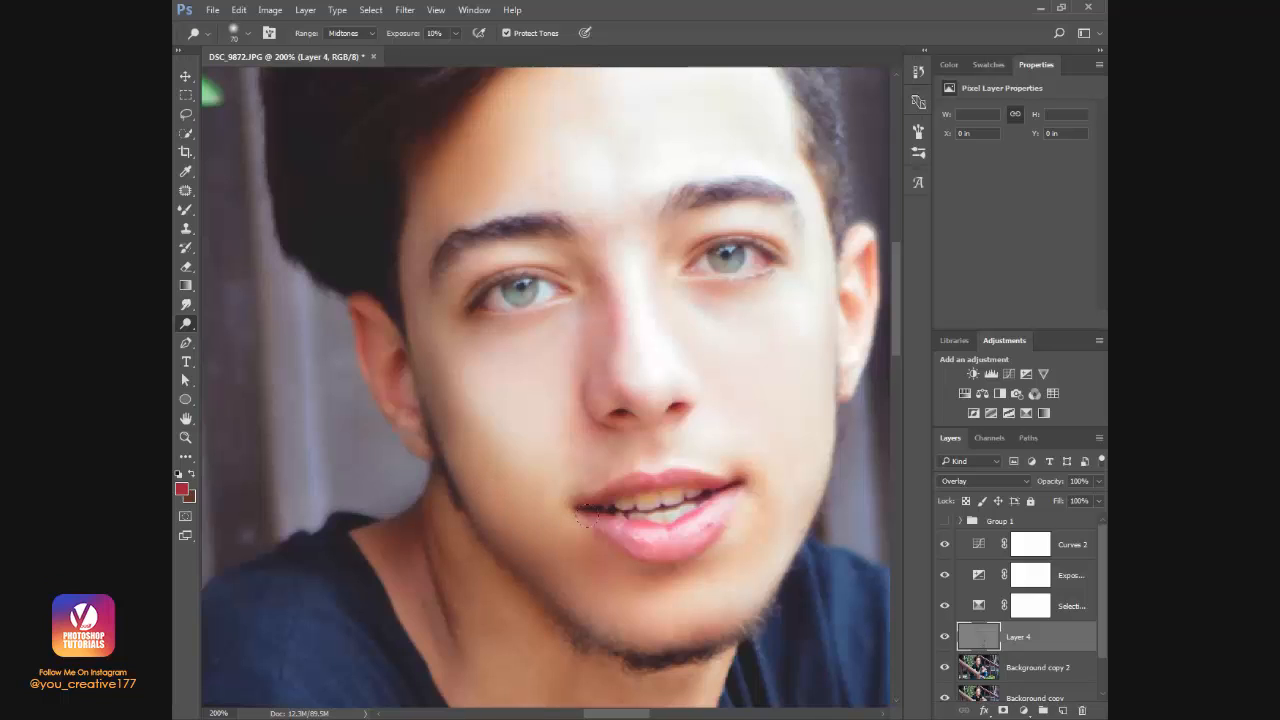
drag(562, 456, 509, 426)
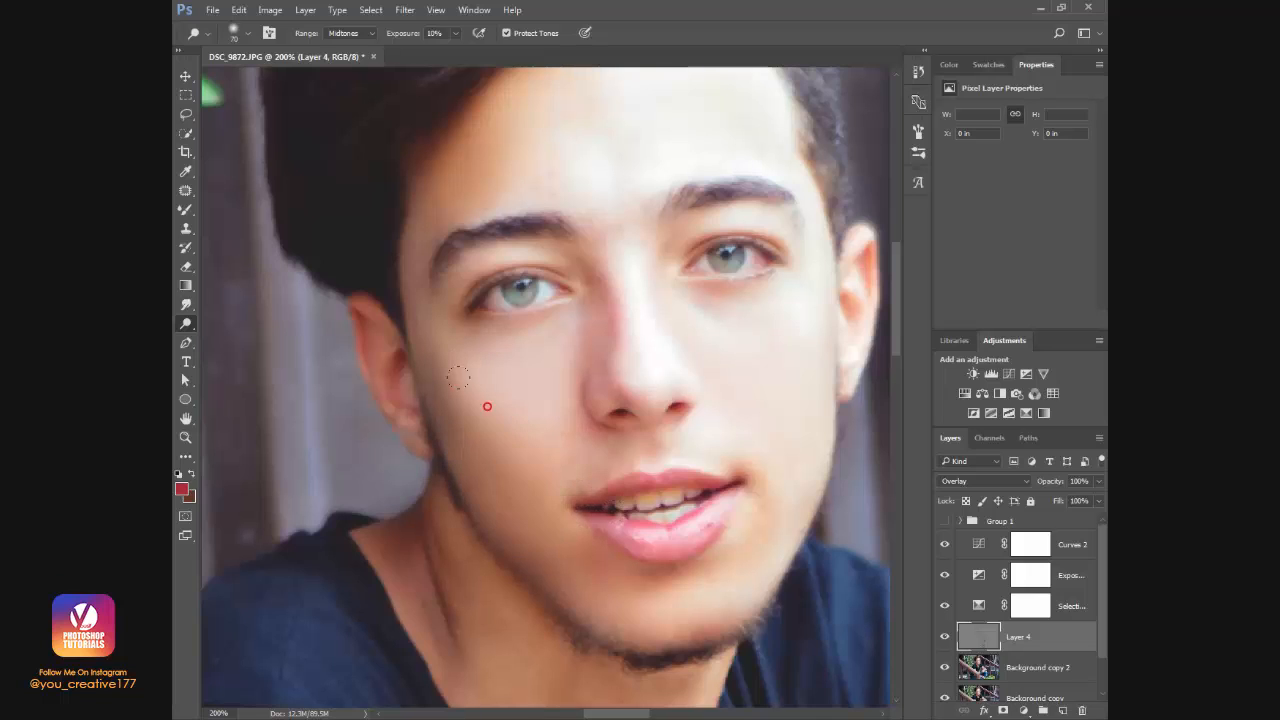
drag(522, 473, 519, 517)
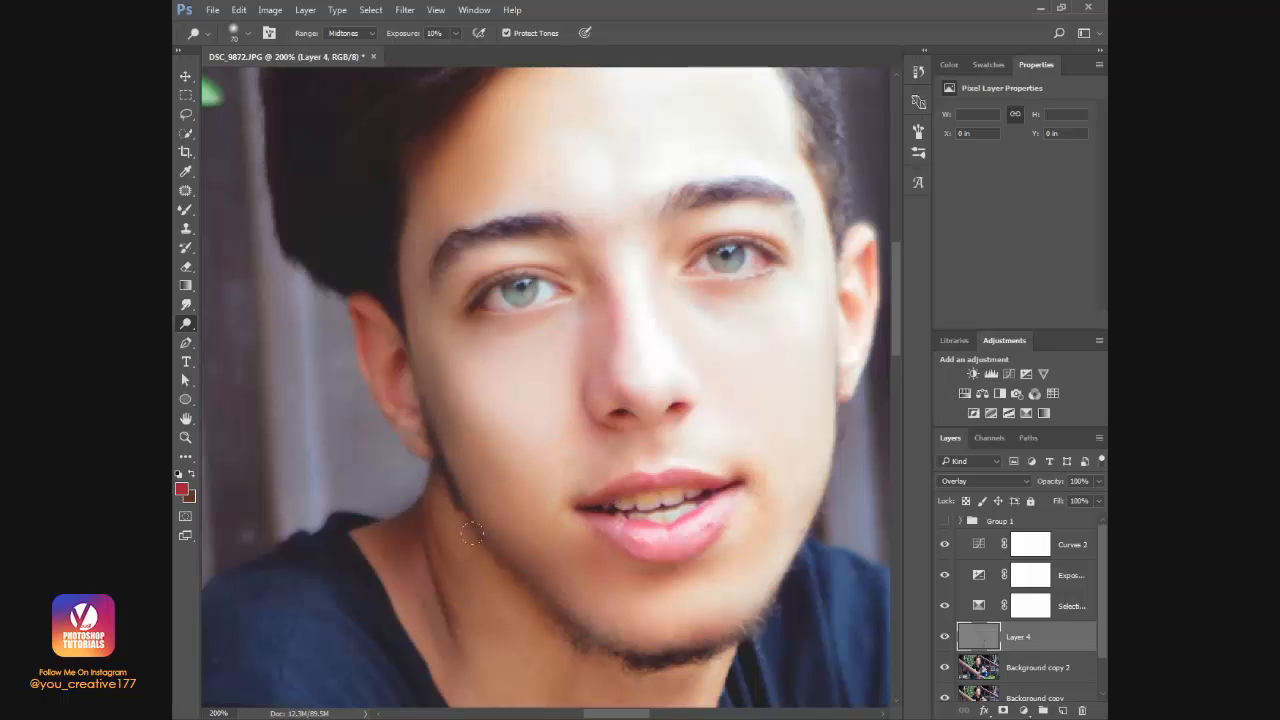
Lighten the side of the neck below the jaw with the Dodge tool, using a 9 px brush along the neck tendon.
mouse_move(488, 592)
mouse_down()
mouse_move(494, 619)
mouse_move(466, 595)
mouse_move(463, 617)
mouse_up()
drag(448, 478, 435, 424)
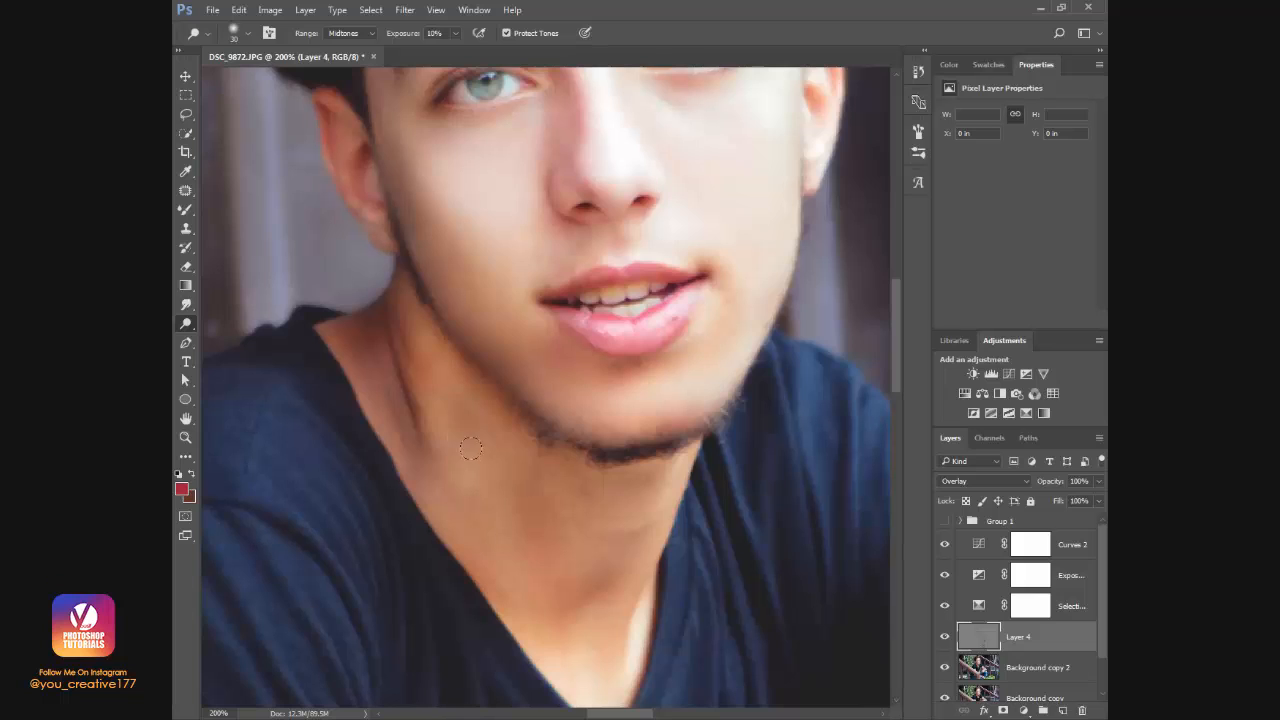
mouse_move(458, 448)
mouse_down()
mouse_move(394, 371)
mouse_move(426, 460)
mouse_up()
key([)
key([)
key([)
key([)
key([)
key([)
drag(388, 370, 412, 453)
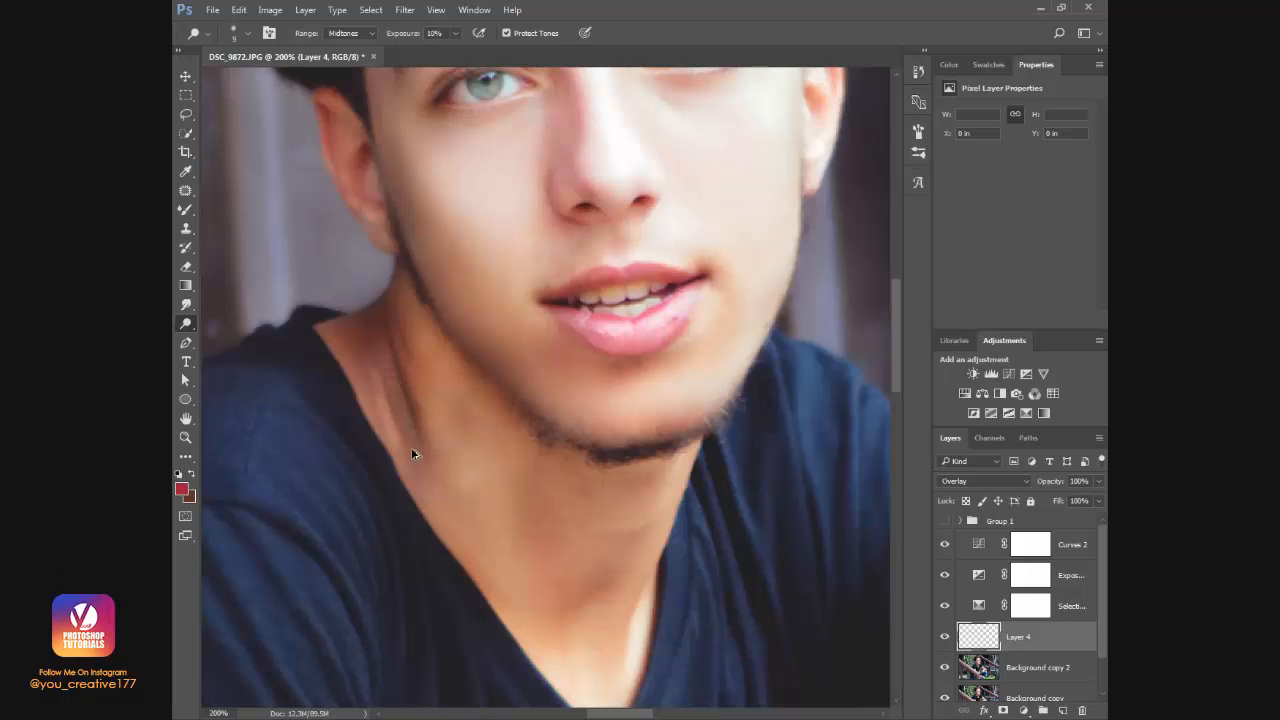
Dodge the neck skin between the tendon and the shirt collar with a 50 px brush.
mouse_move(603, 546)
mouse_down()
mouse_move(543, 451)
mouse_move(608, 496)
mouse_up()
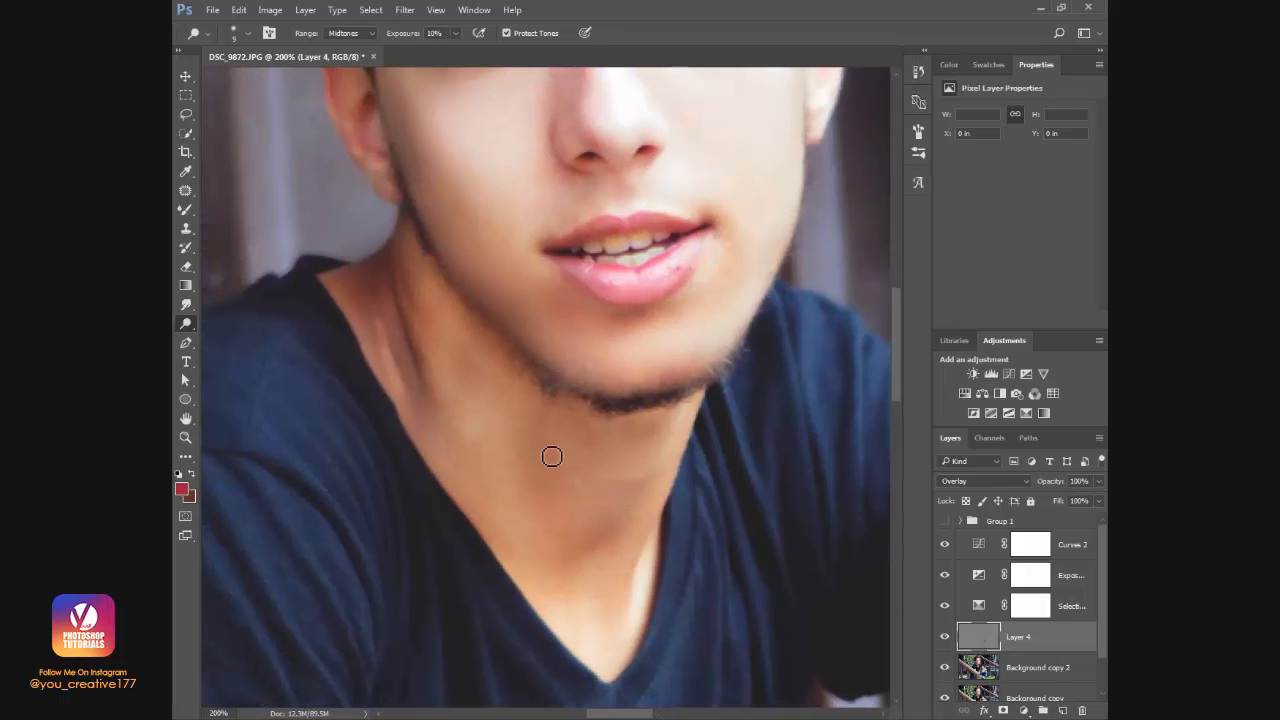
key(bracketright)
drag(377, 342, 411, 417)
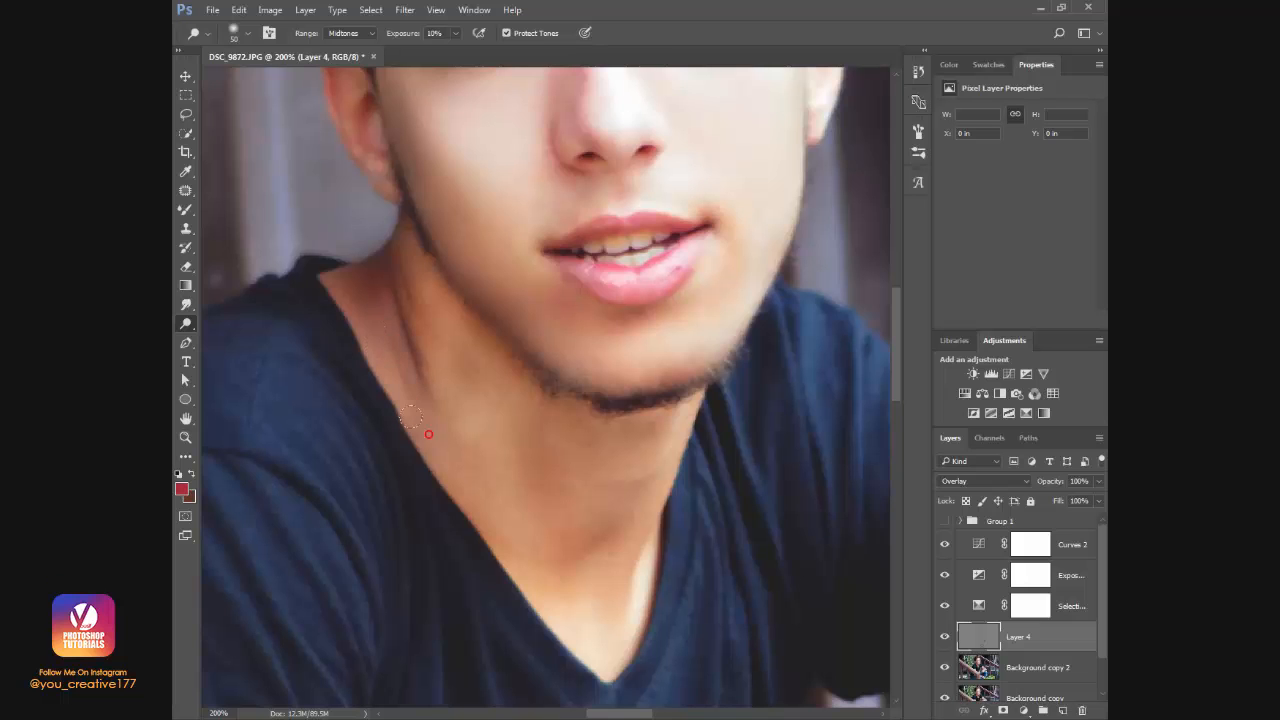
Lighten the lower forearm between the railing post and the sunglasses with the 50 px Dodge brush.
drag(524, 510, 451, 414)
drag(509, 460, 308, 299)
mouse_move(680, 490)
mouse_down()
mouse_move(514, 426)
mouse_move(536, 439)
mouse_up()
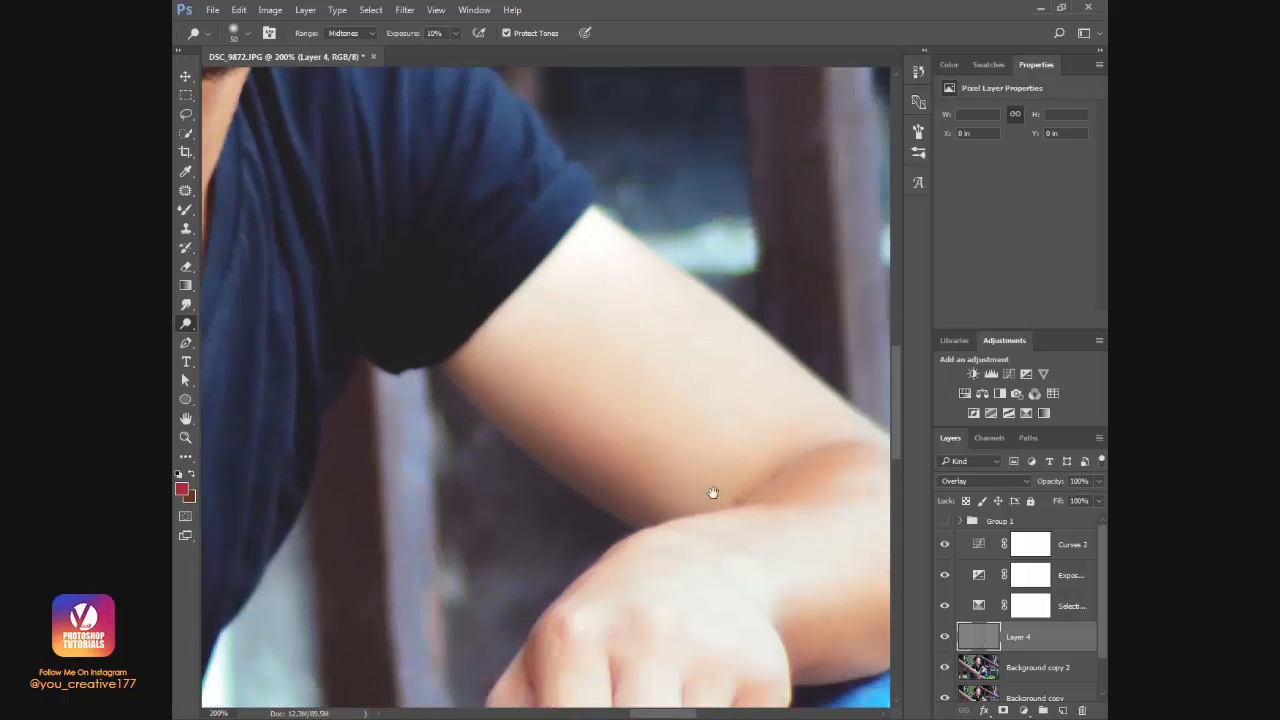
drag(713, 492, 577, 338)
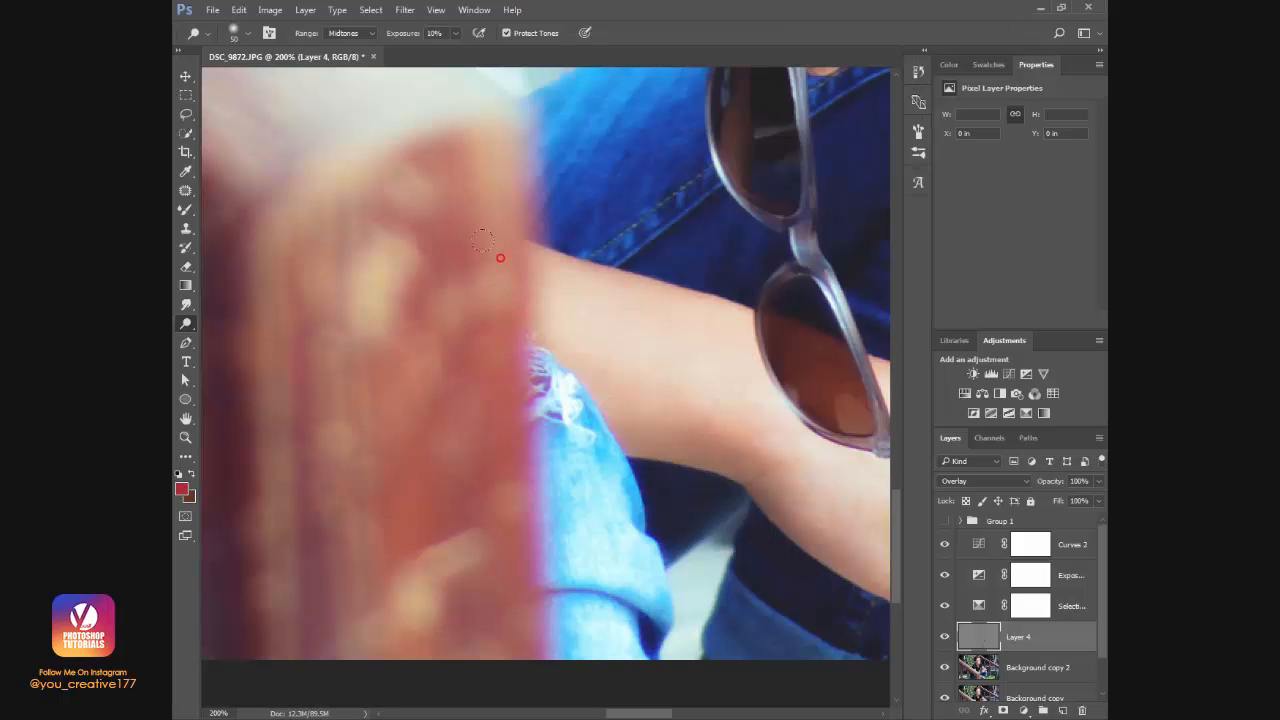
mouse_move(482, 240)
mouse_down()
mouse_move(507, 293)
mouse_move(620, 362)
mouse_move(745, 404)
mouse_up()
key(ctrl+0)
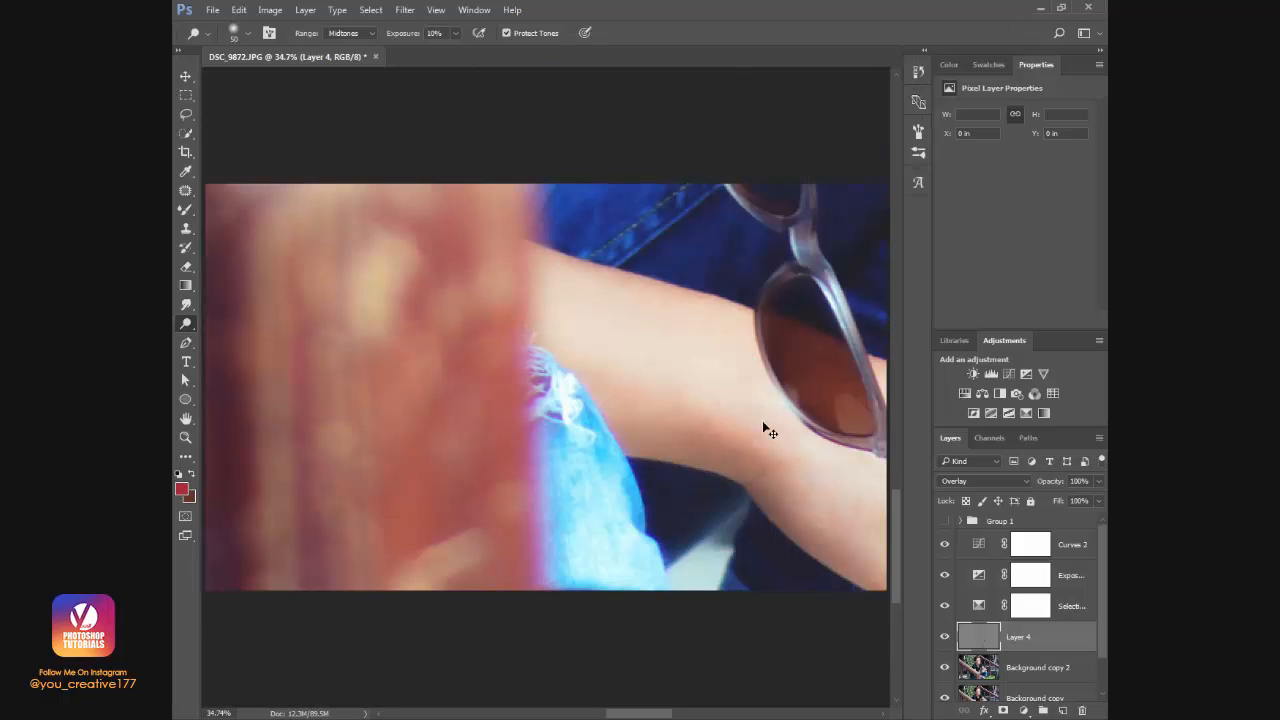
key(z)
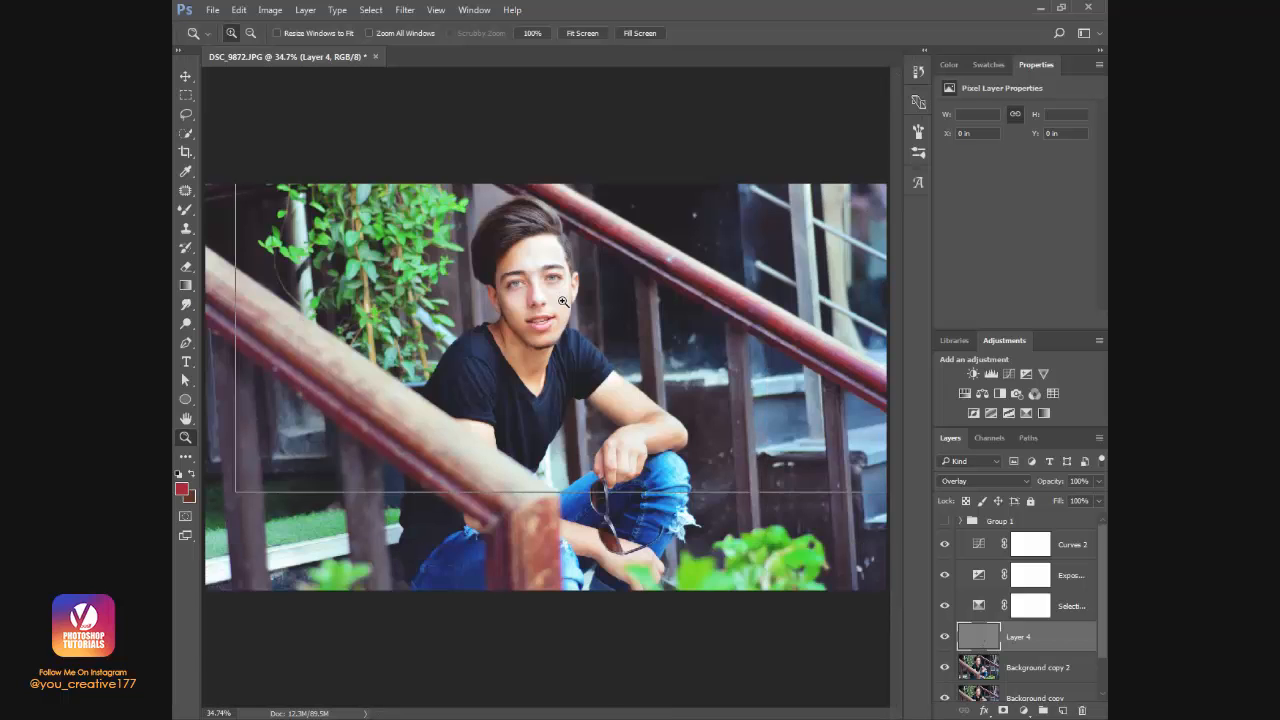
Erase the dodge-and-burn shading on the side of the neck below the jaw with the 80 px Eraser at 100% opacity.
click(587, 336)
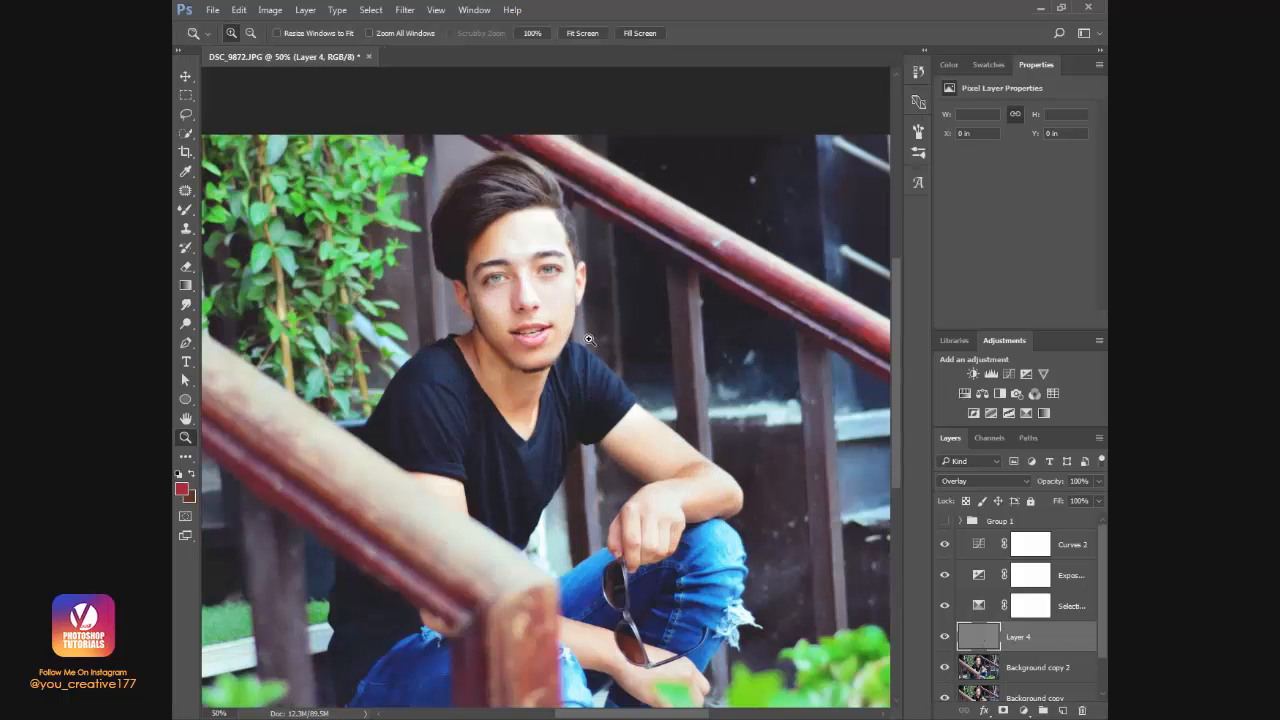
click(515, 361)
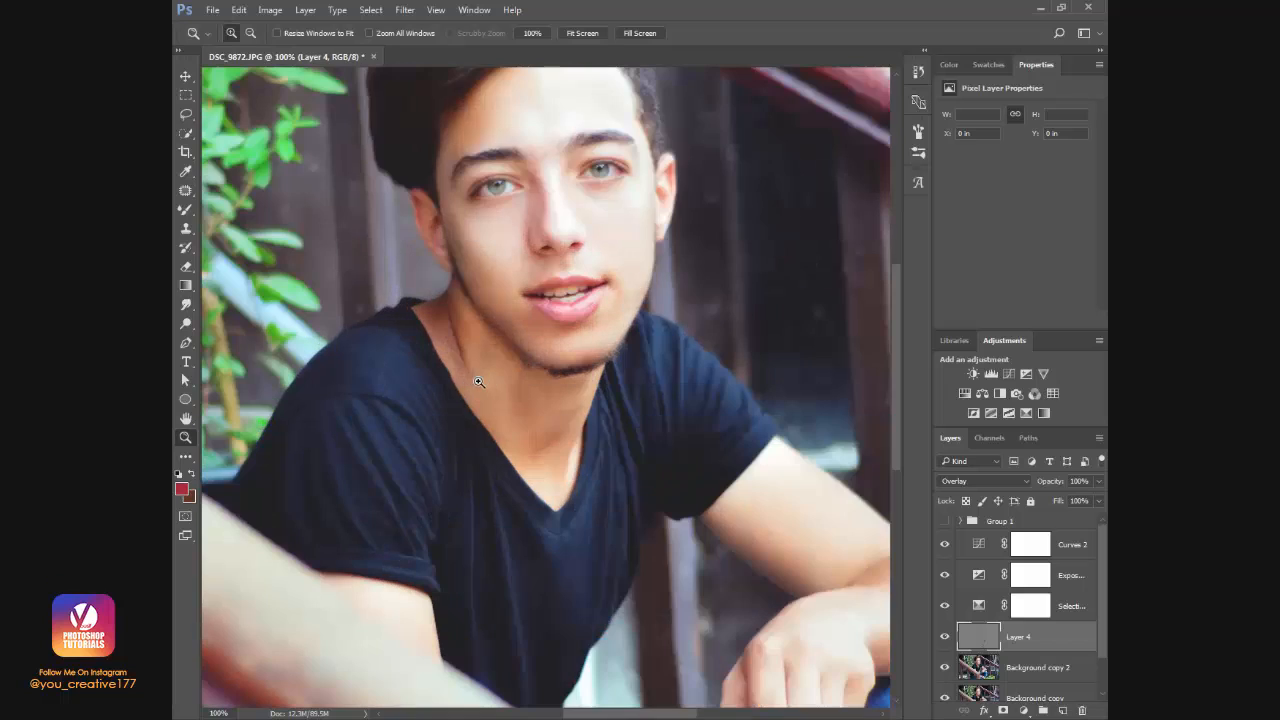
key(e)
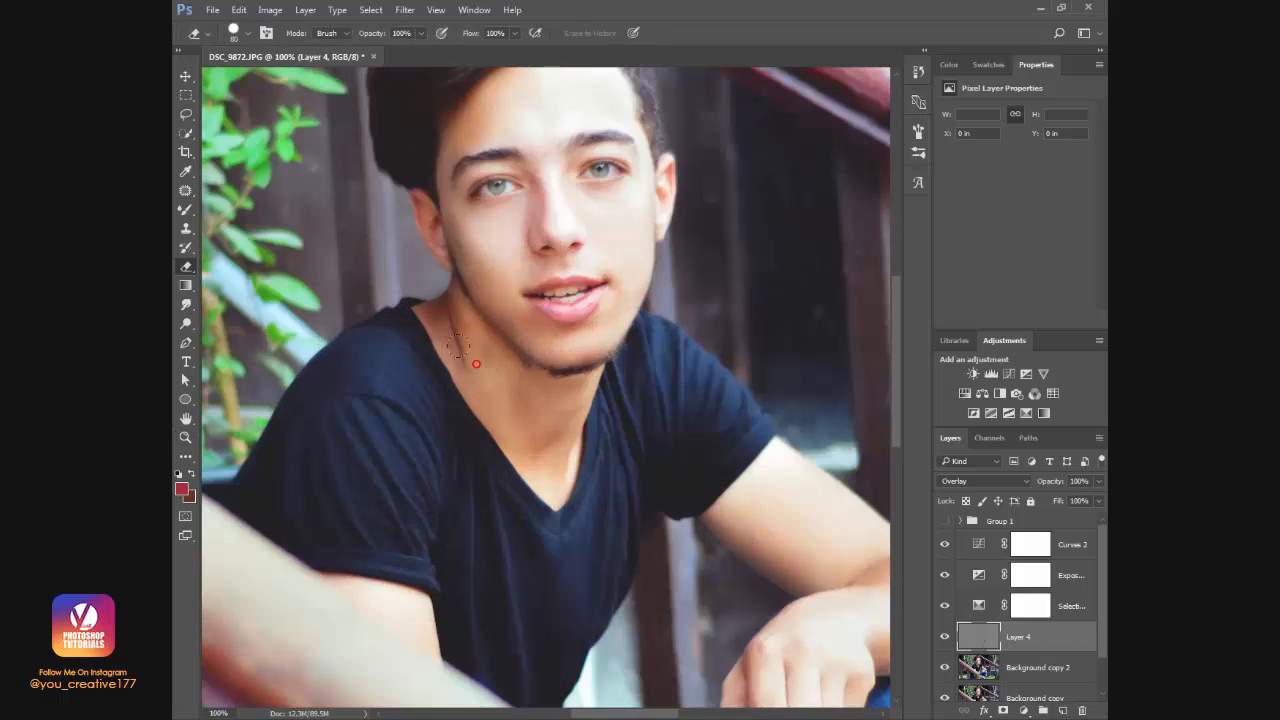
drag(457, 345, 537, 402)
key(ctrl+z)
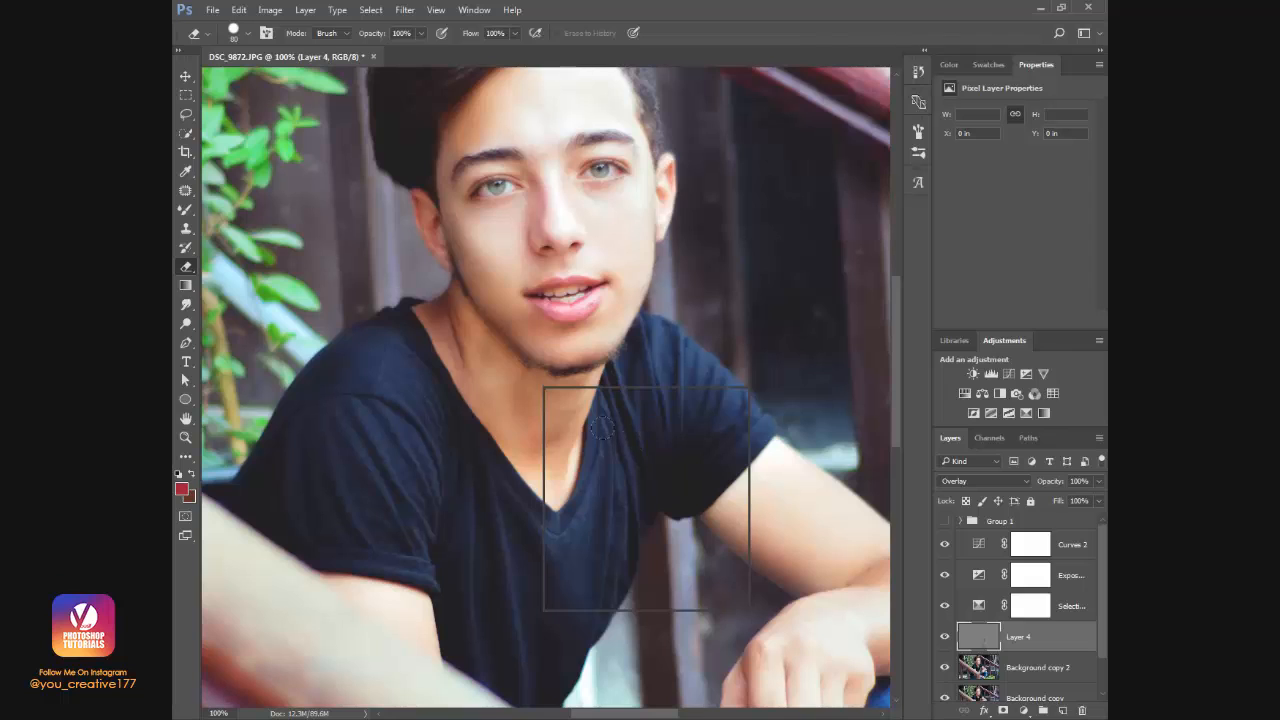
drag(637, 448, 497, 446)
click(480, 373)
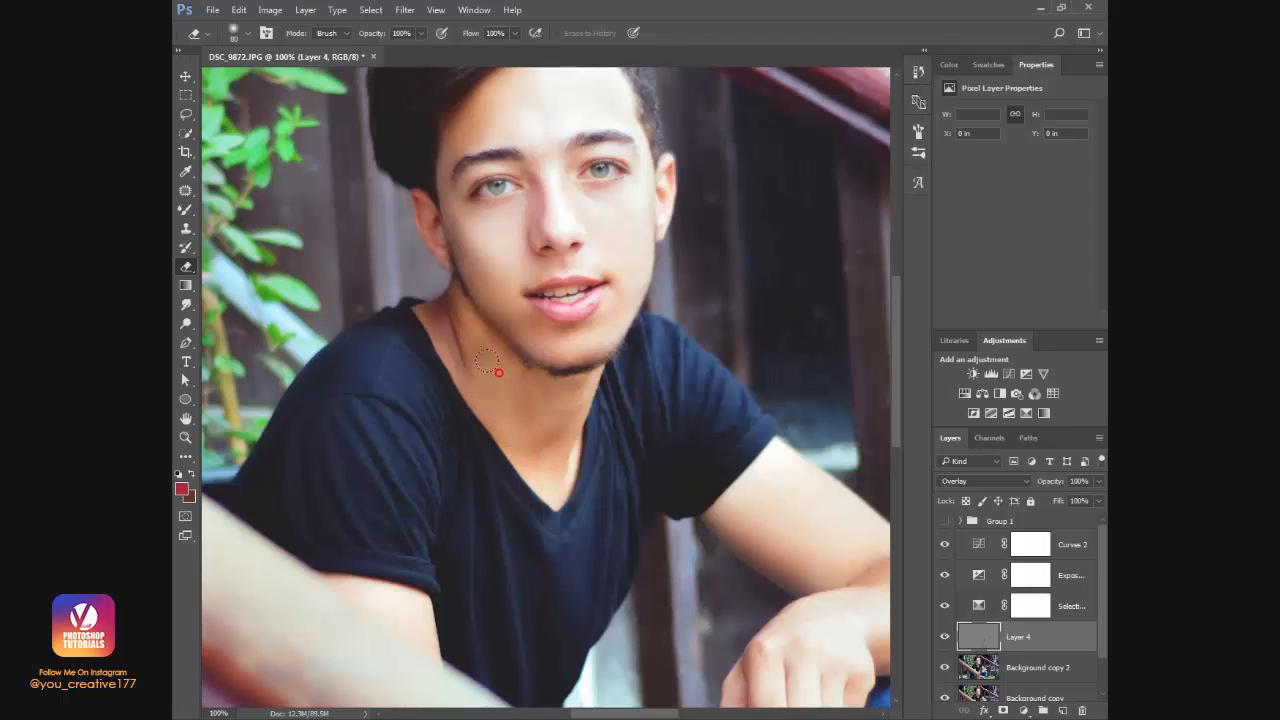
key(z)
alt+click(675, 425)
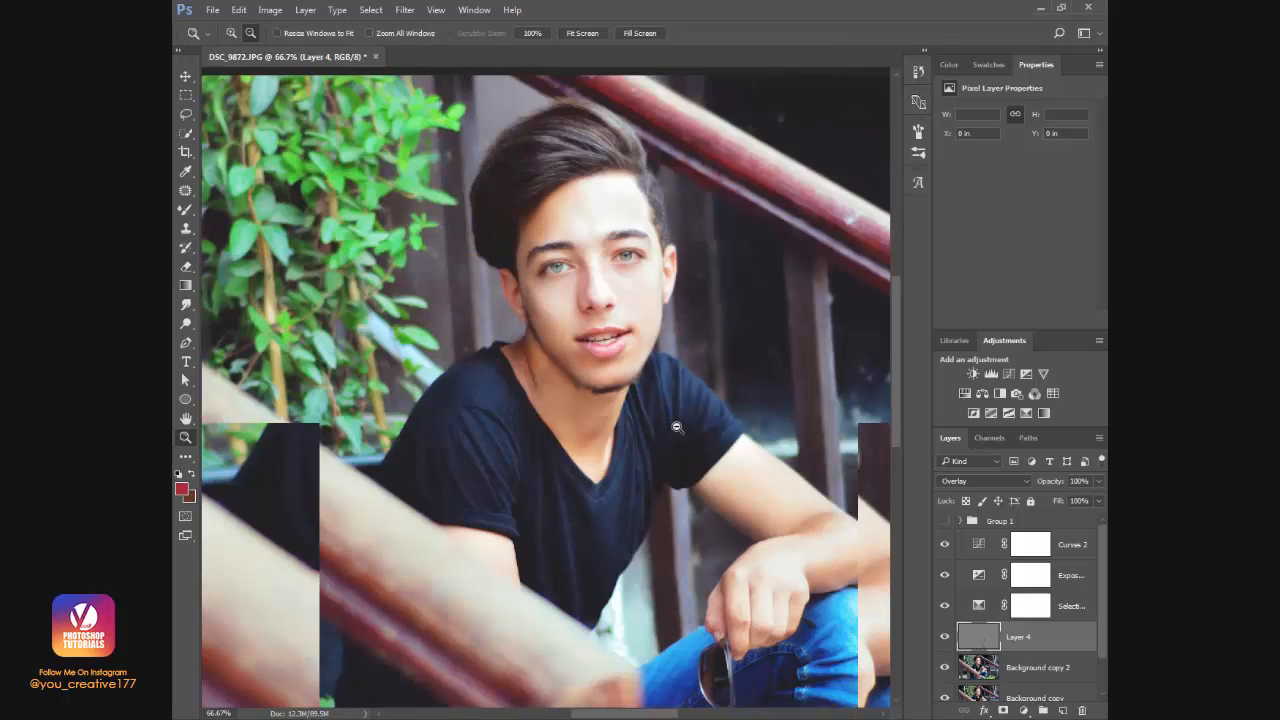
alt+click(676, 426)
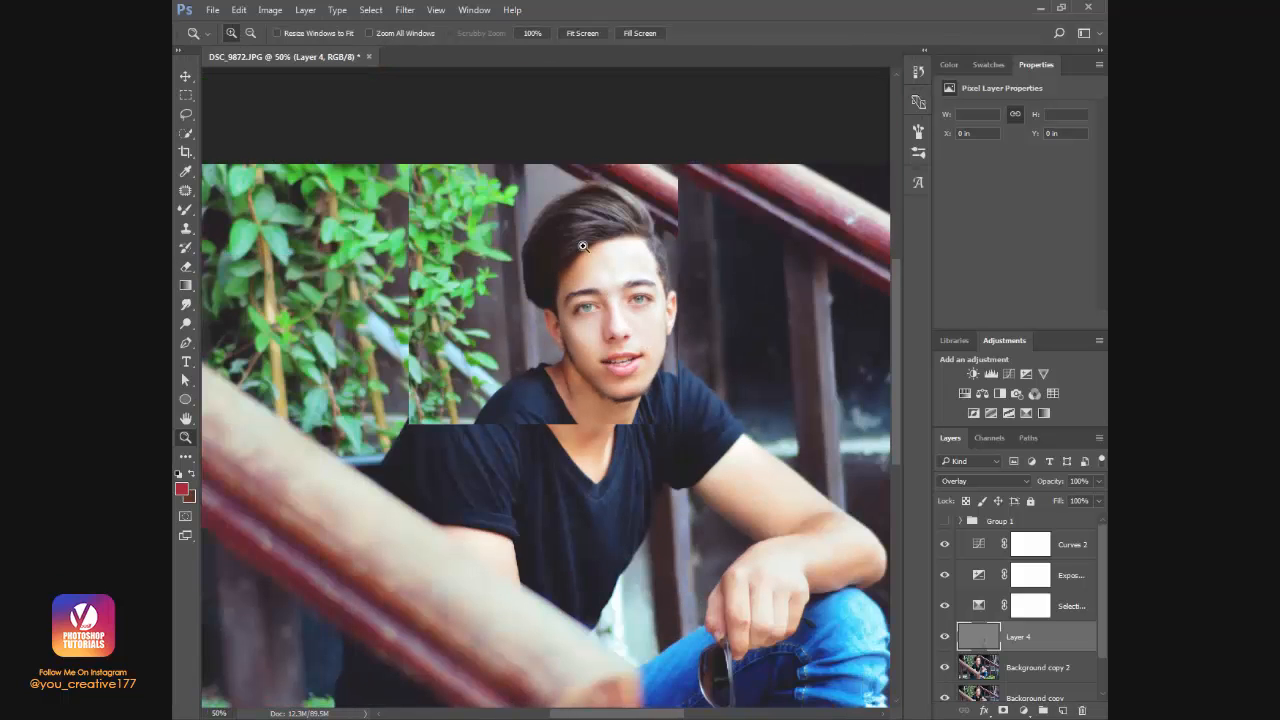
key(e)
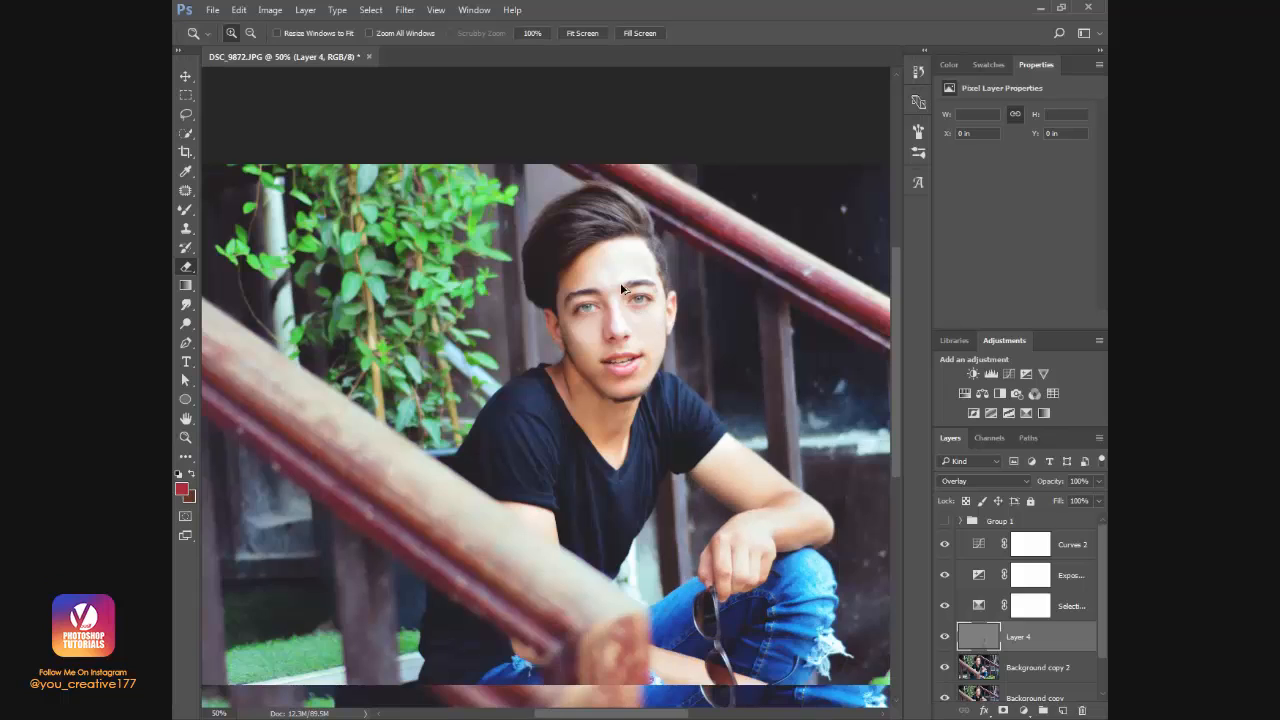
Set the Dodge tool's exposure to 100% and brighten the irises of both eyes, reducing the brush to 9 px.
key(z)
drag(616, 281, 666, 327)
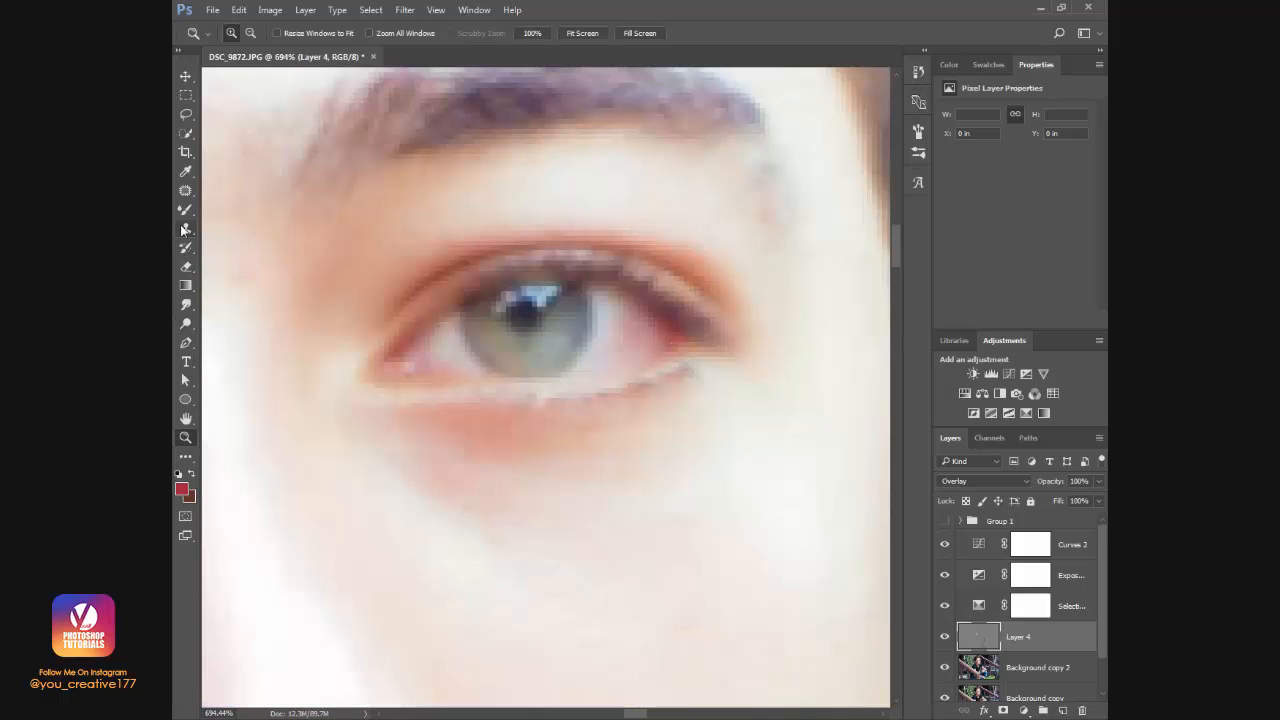
click(186, 306)
click(186, 323)
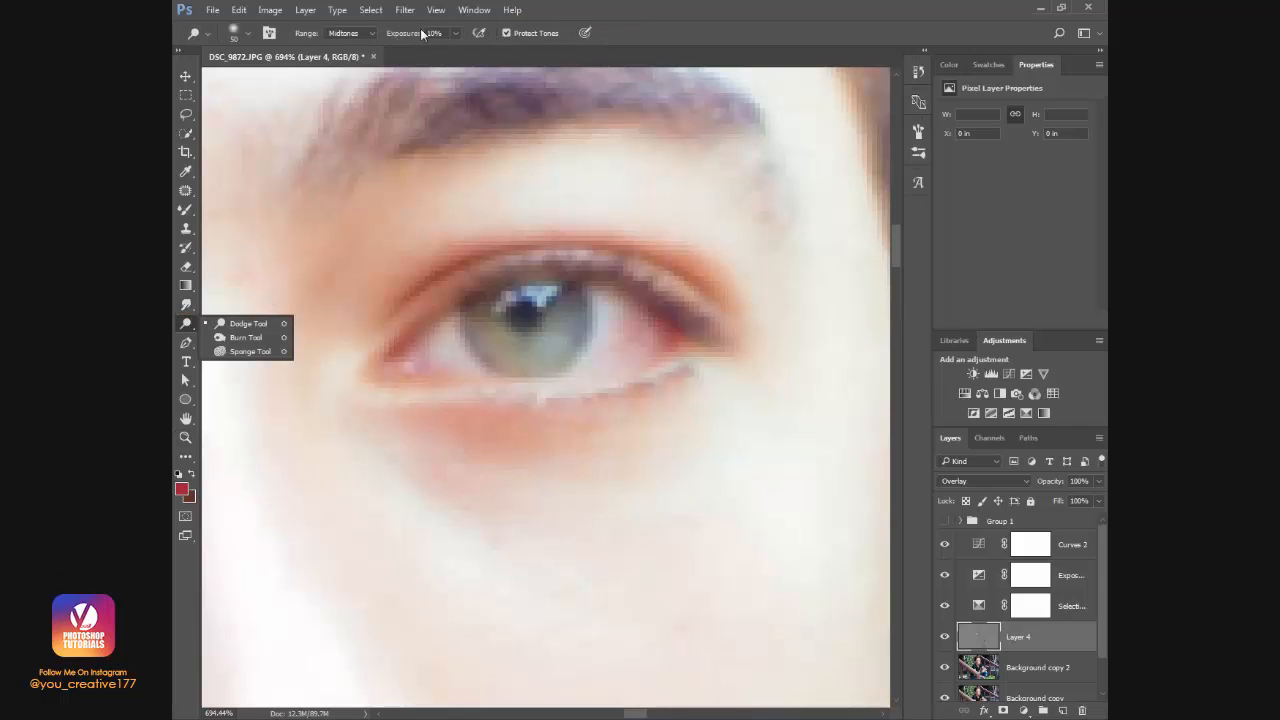
drag(421, 33, 681, 63)
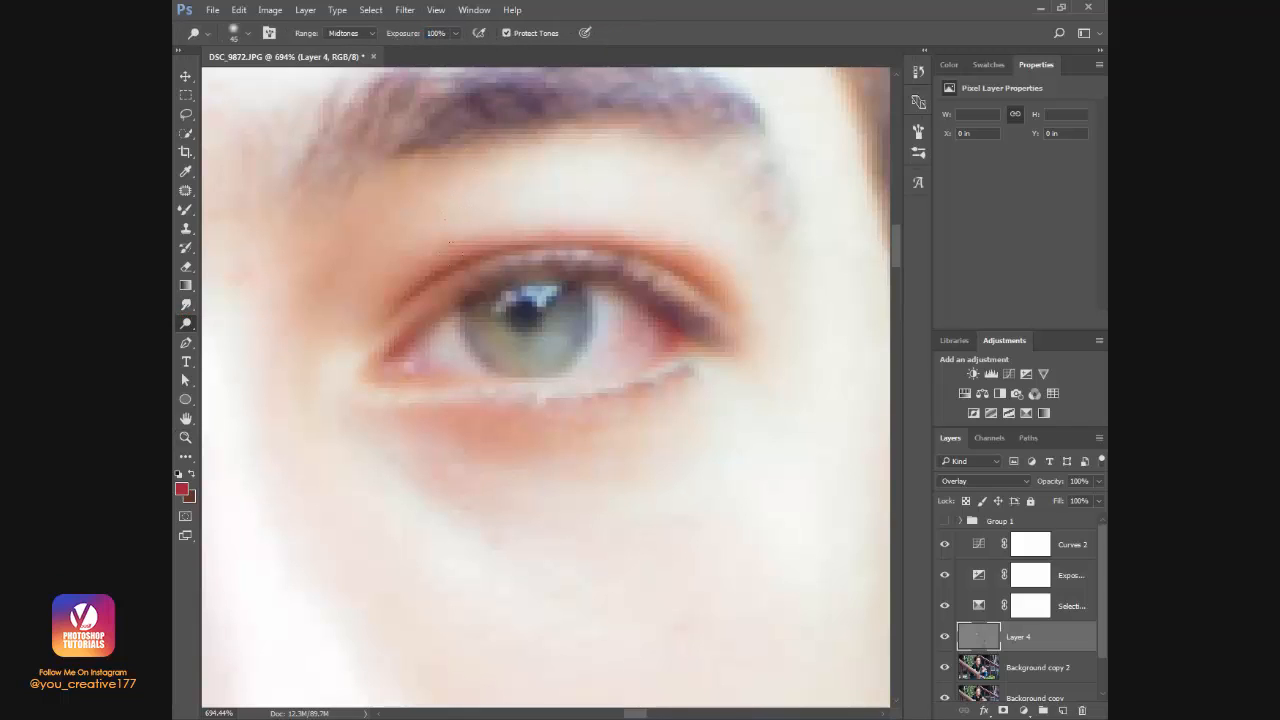
drag(487, 284, 497, 294)
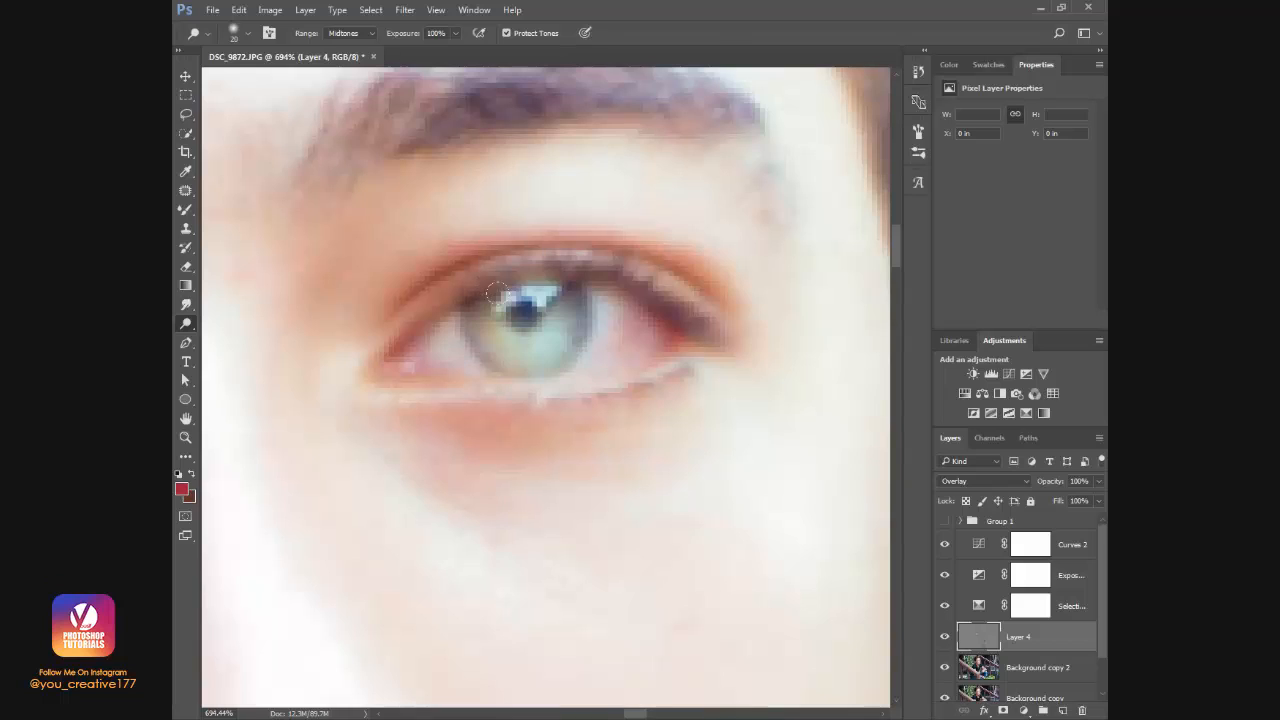
key(ctrl+z)
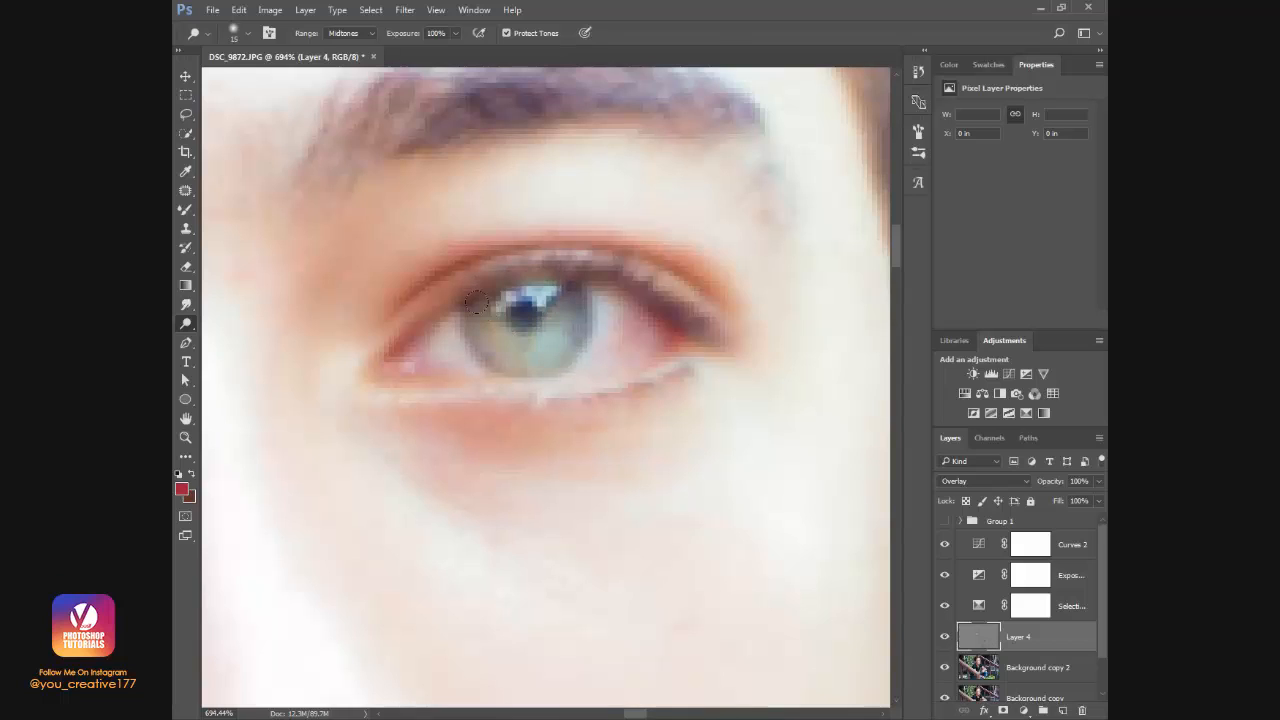
mouse_move(486, 318)
mouse_down()
mouse_move(528, 340)
mouse_move(547, 295)
mouse_move(539, 334)
mouse_move(493, 322)
mouse_move(510, 336)
mouse_move(561, 305)
mouse_up()
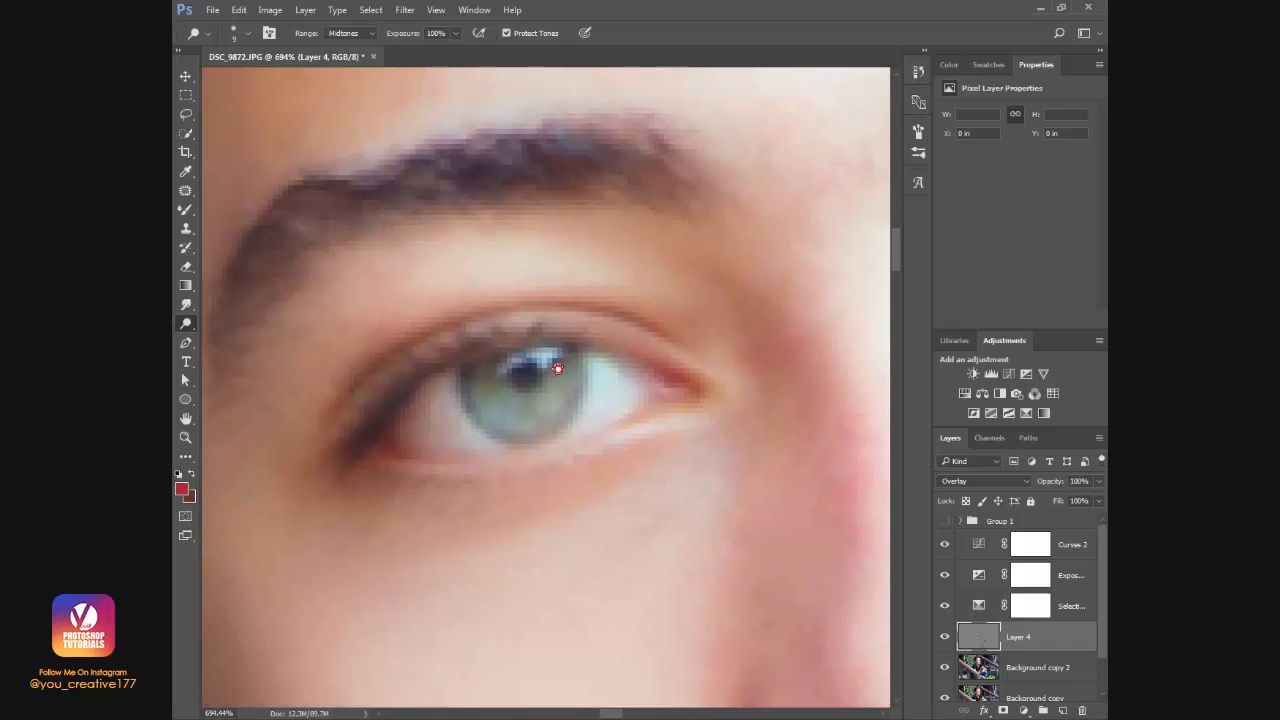
mouse_move(552, 350)
mouse_down()
mouse_move(545, 372)
mouse_move(487, 383)
mouse_move(478, 370)
mouse_move(518, 405)
mouse_move(548, 395)
mouse_move(560, 370)
mouse_up()
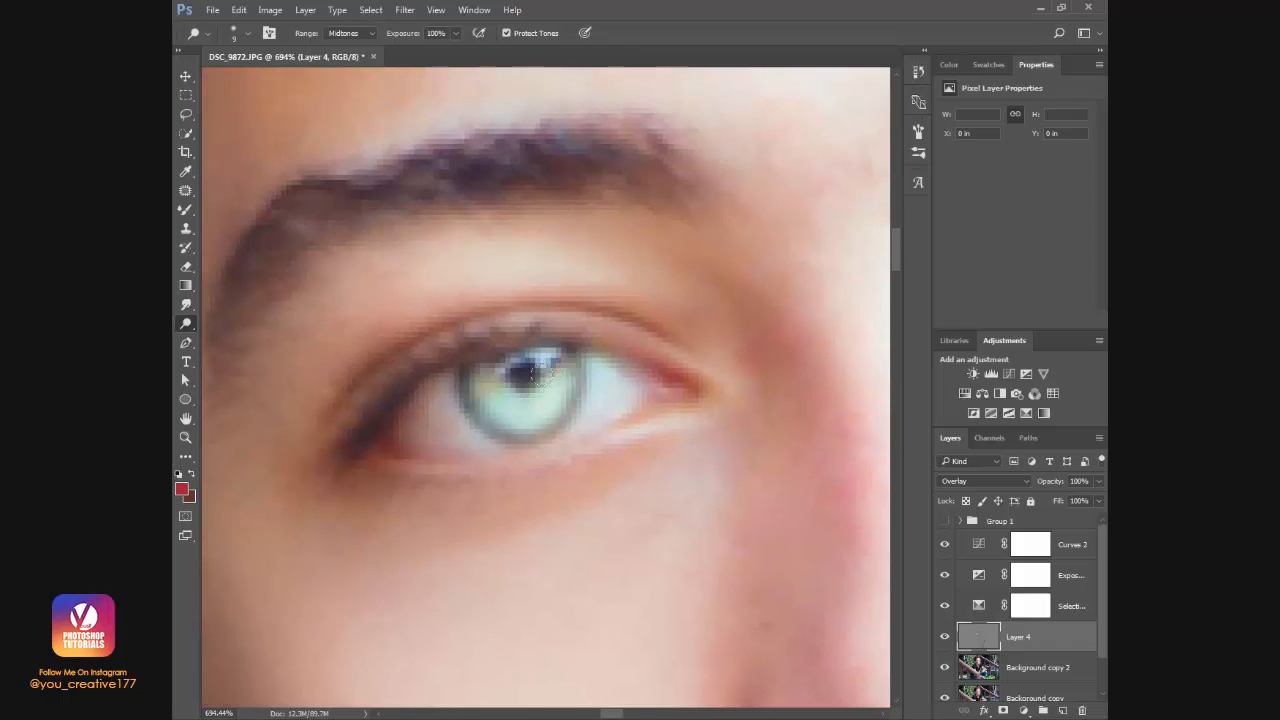
Saturate the irises on Background copy 2 with a 25 px Sponge tool in Saturate mode at 94% flow.
right_click(185, 324)
click(244, 352)
click(365, 33)
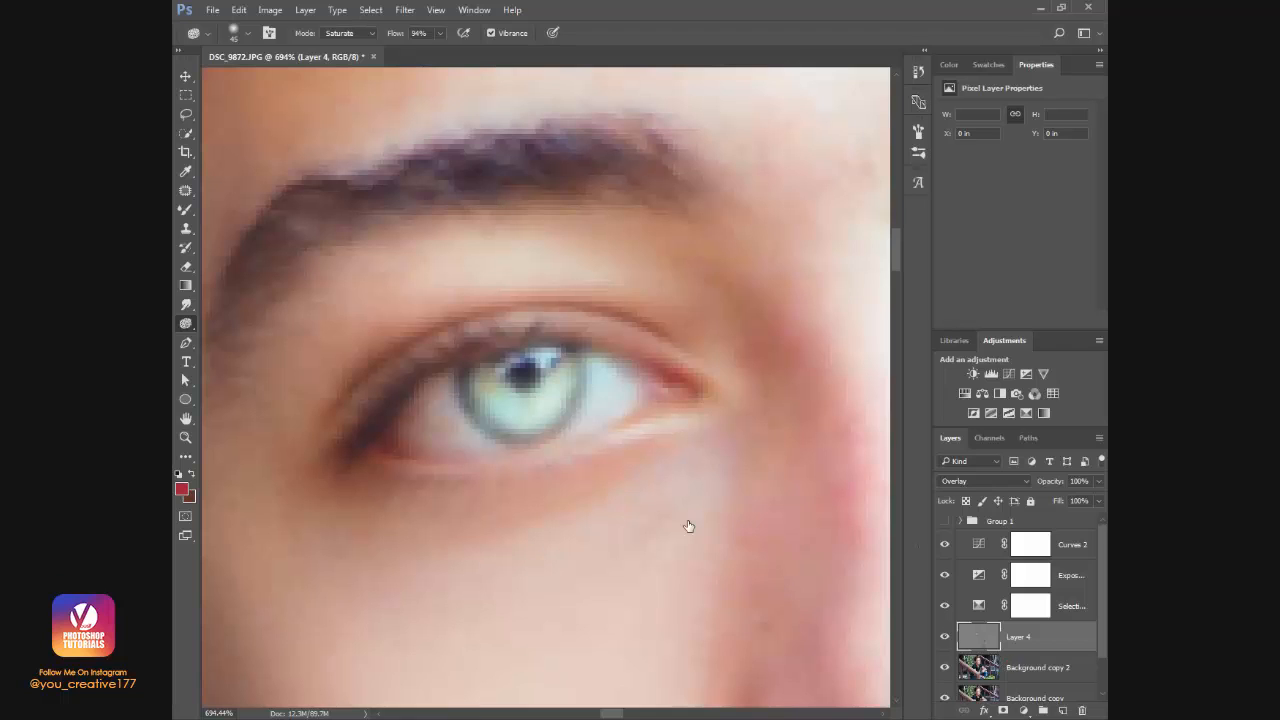
key([)
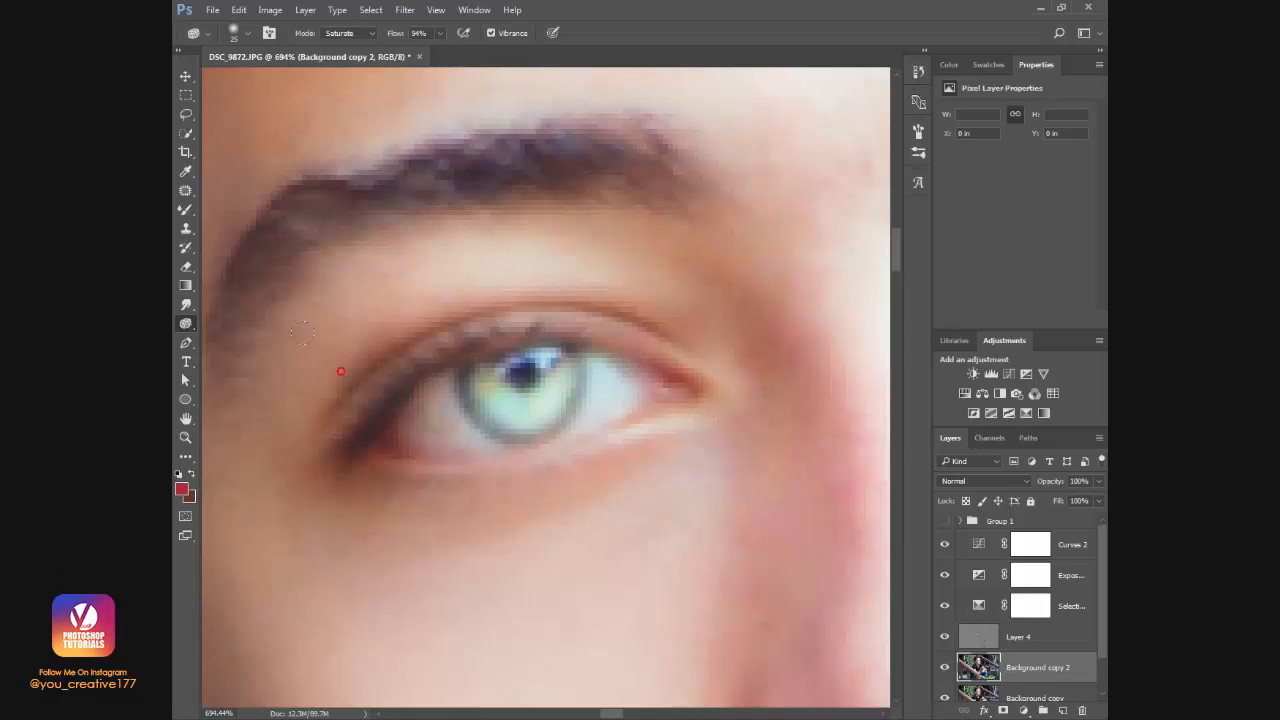
drag(741, 395, 340, 389)
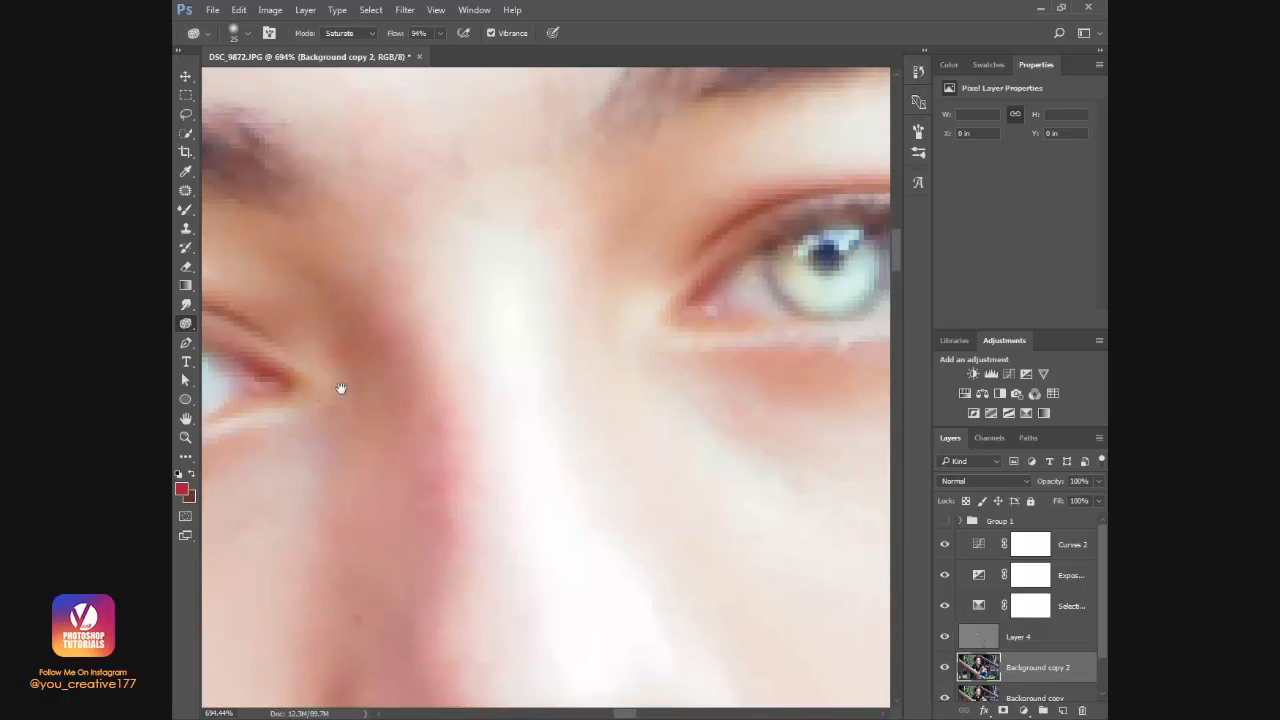
drag(741, 365, 583, 457)
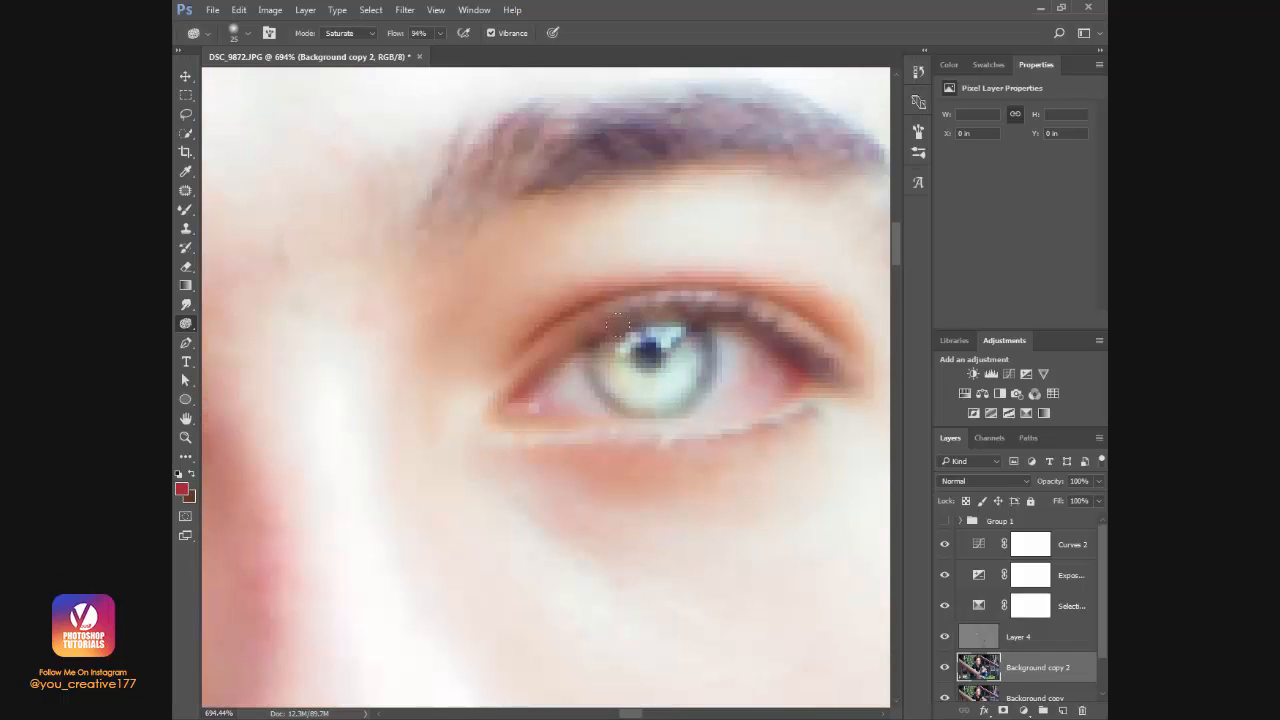
drag(613, 325, 612, 327)
Soften the iris dodging on Layer 4 with the 80 px Eraser at 21% opacity.
key(ctrl+0)
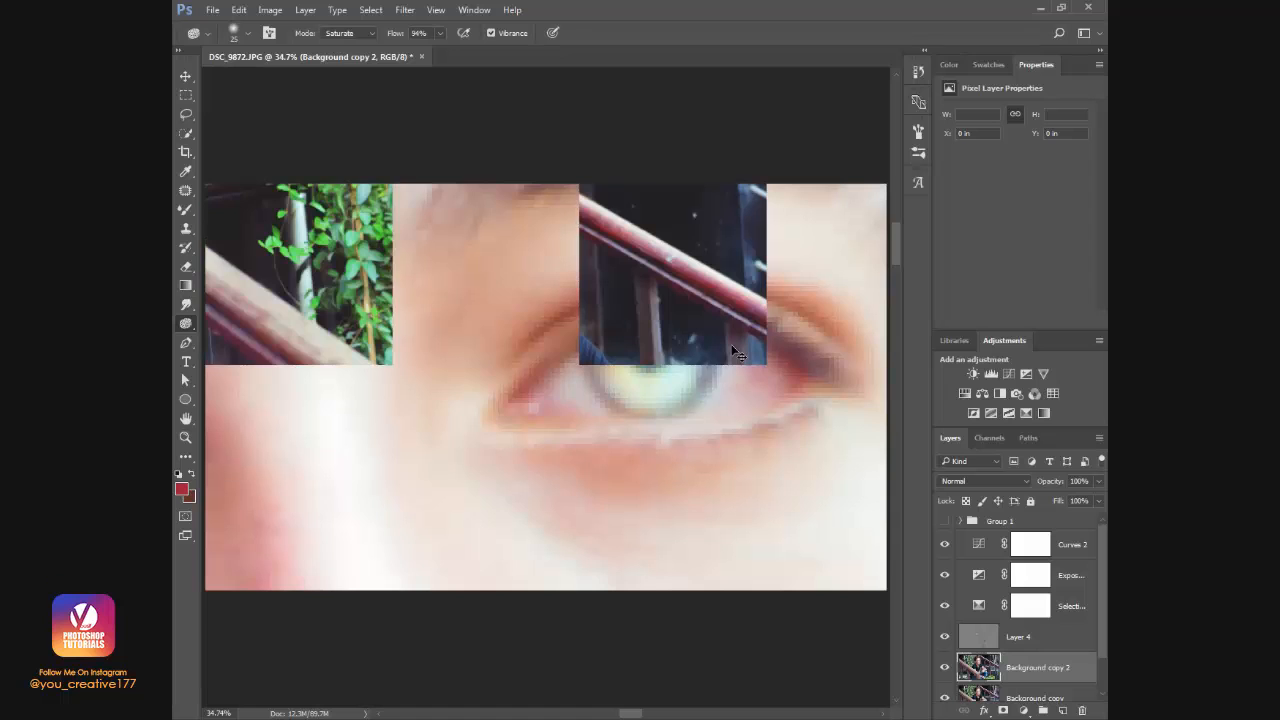
key(z)
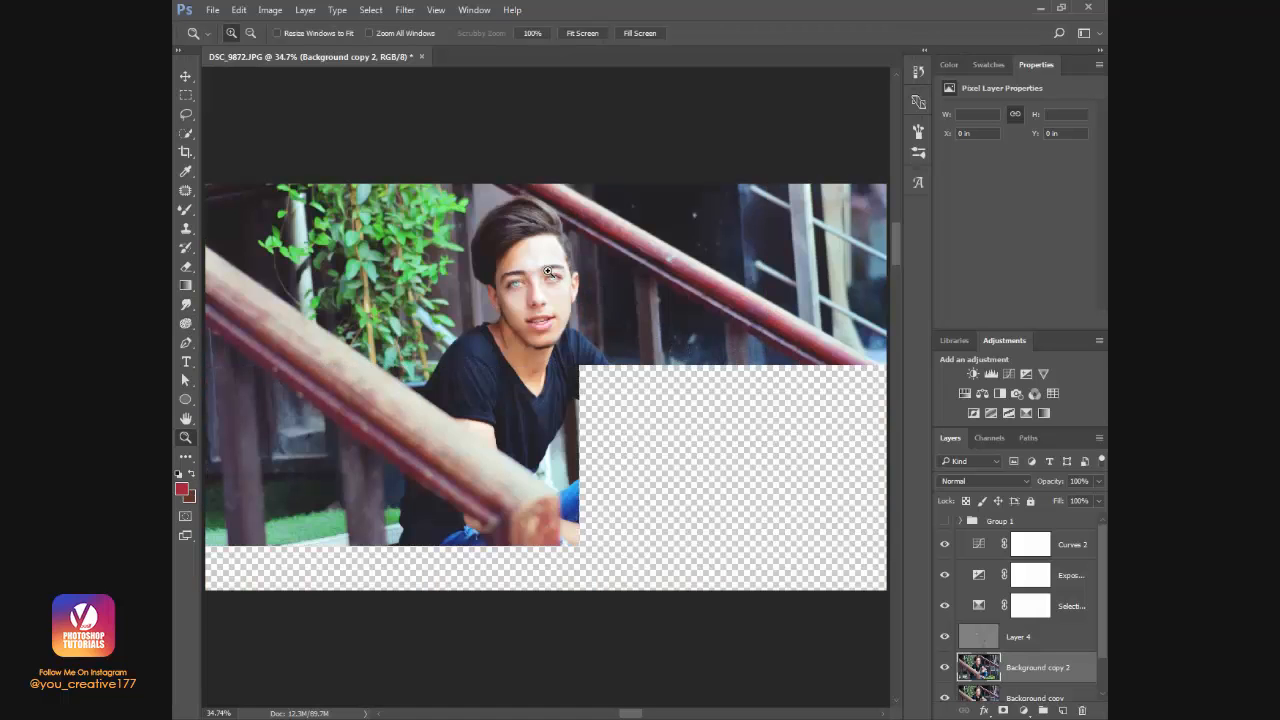
click(547, 271)
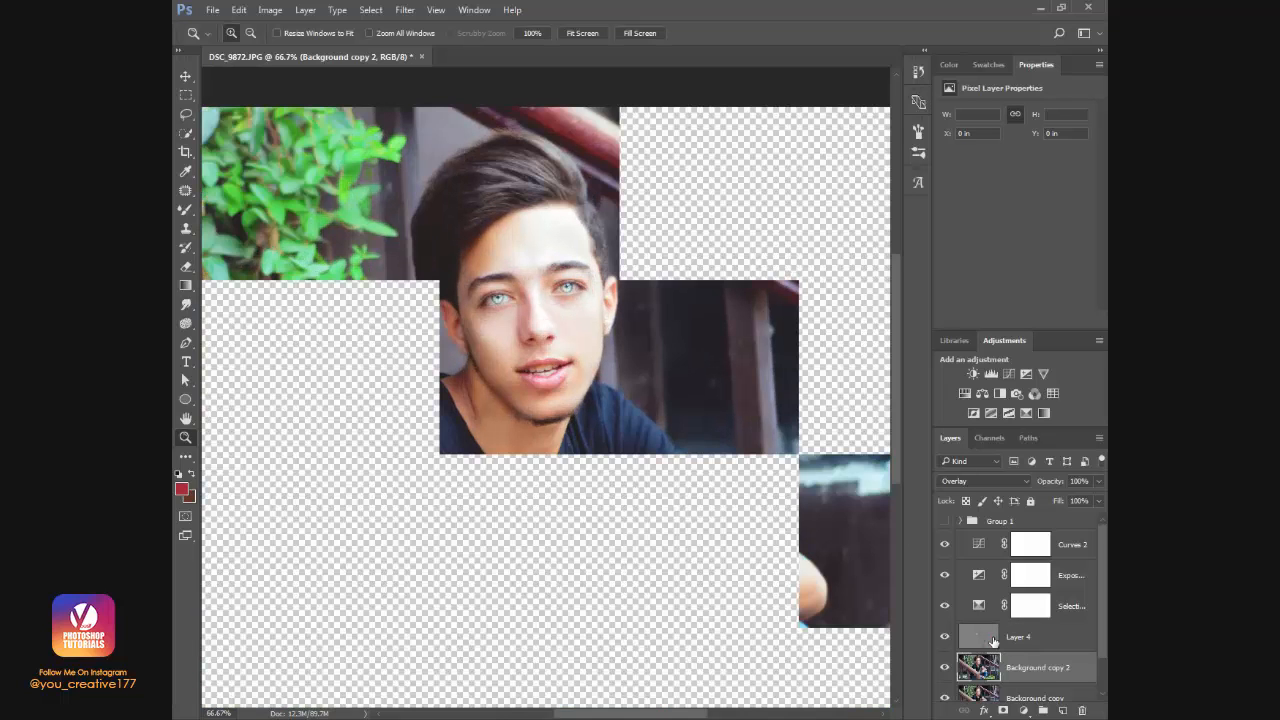
click(993, 638)
key(e)
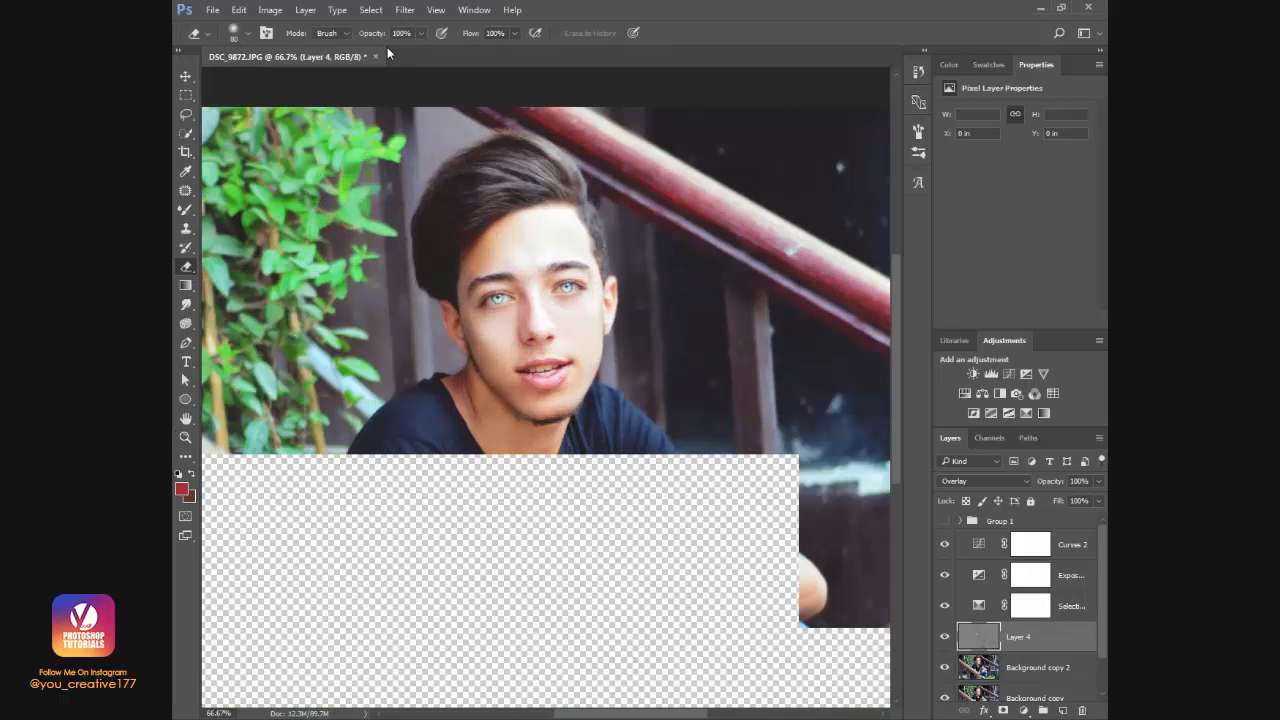
click(376, 36)
text(21)
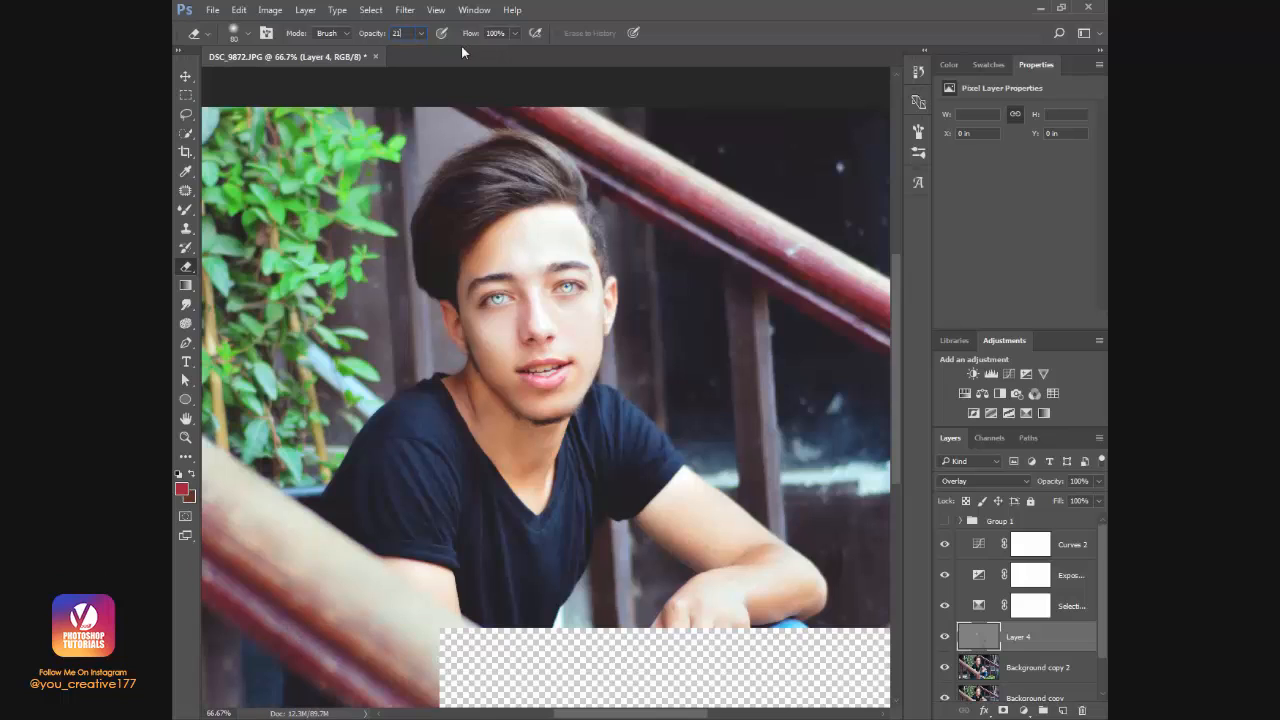
key(Return)
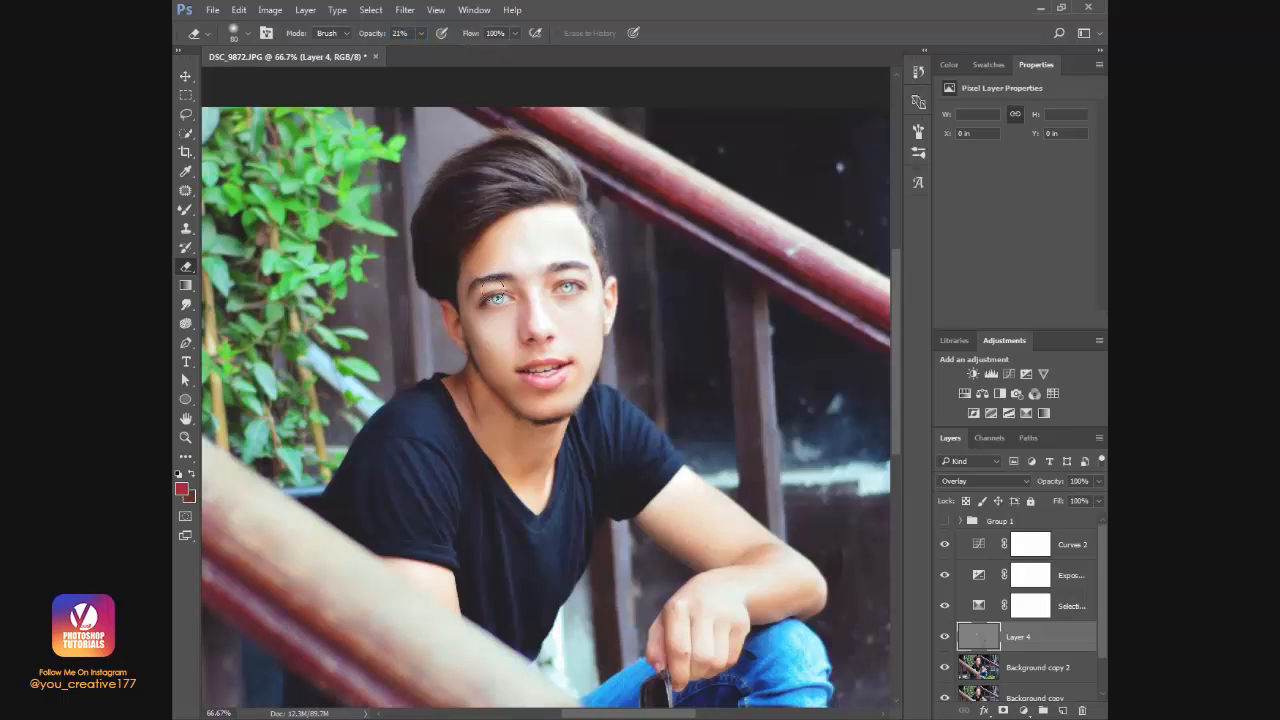
click(494, 297)
key(z)
alt+click(662, 347)
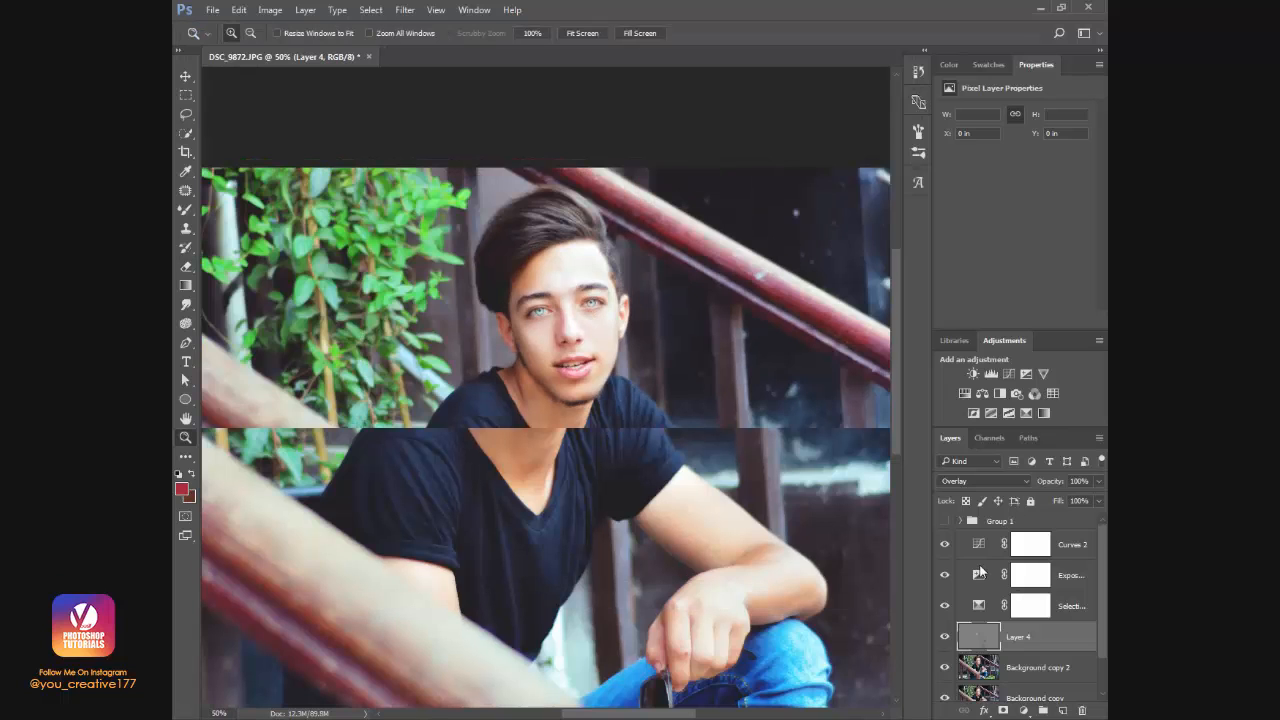
Add a Curves adjustment above Curves 2, lifting the black point, adding a shadow point and placing an upper point at input 188, output 167.
click(1030, 544)
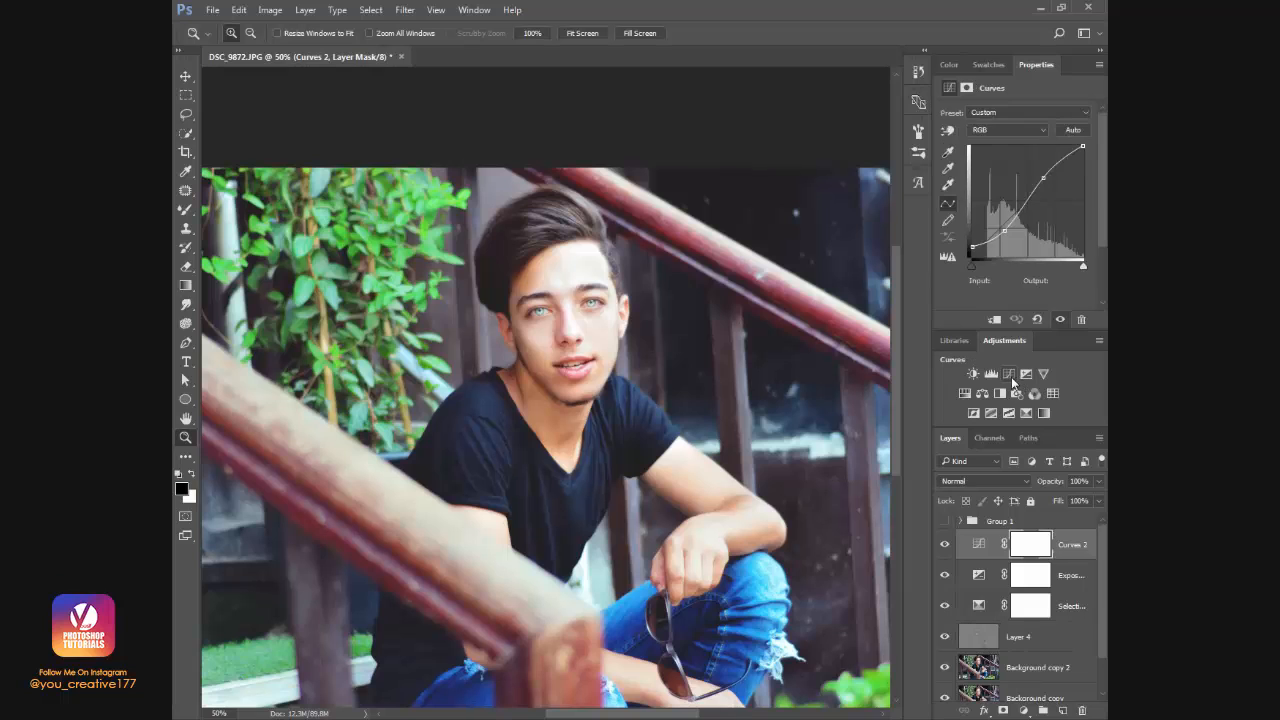
click(1009, 374)
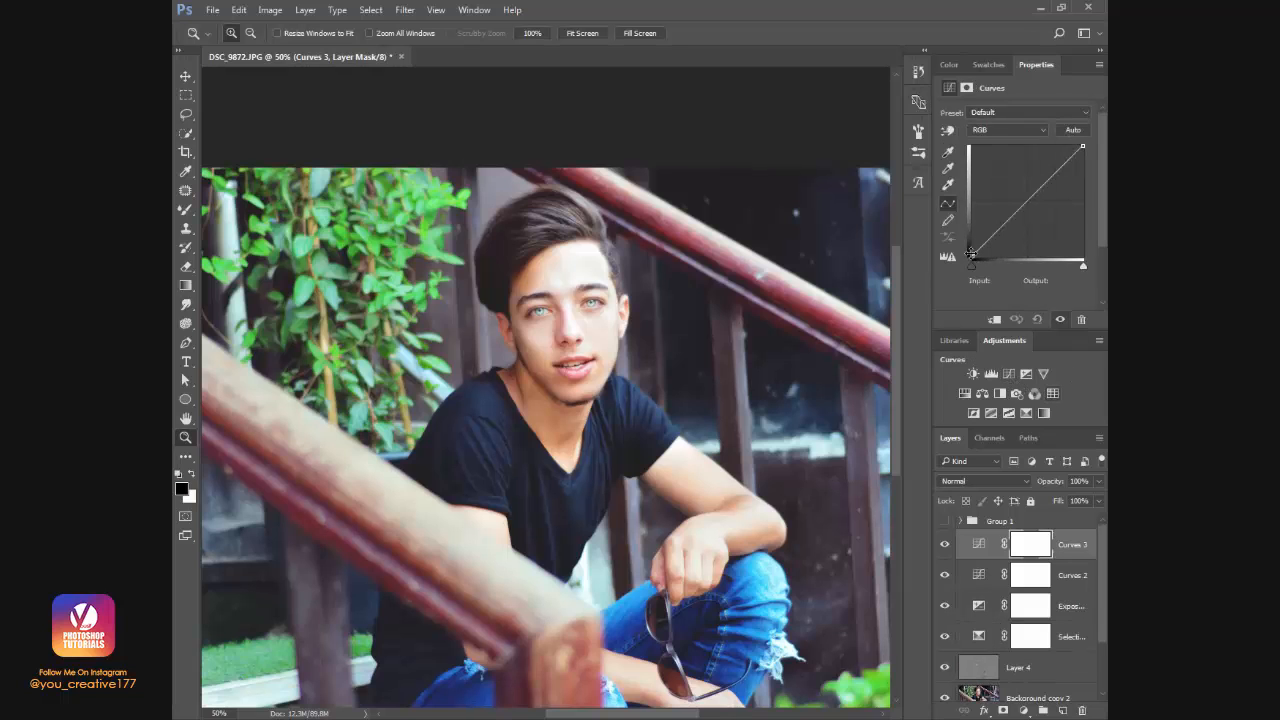
drag(970, 252, 1002, 226)
drag(1060, 173, 1053, 184)
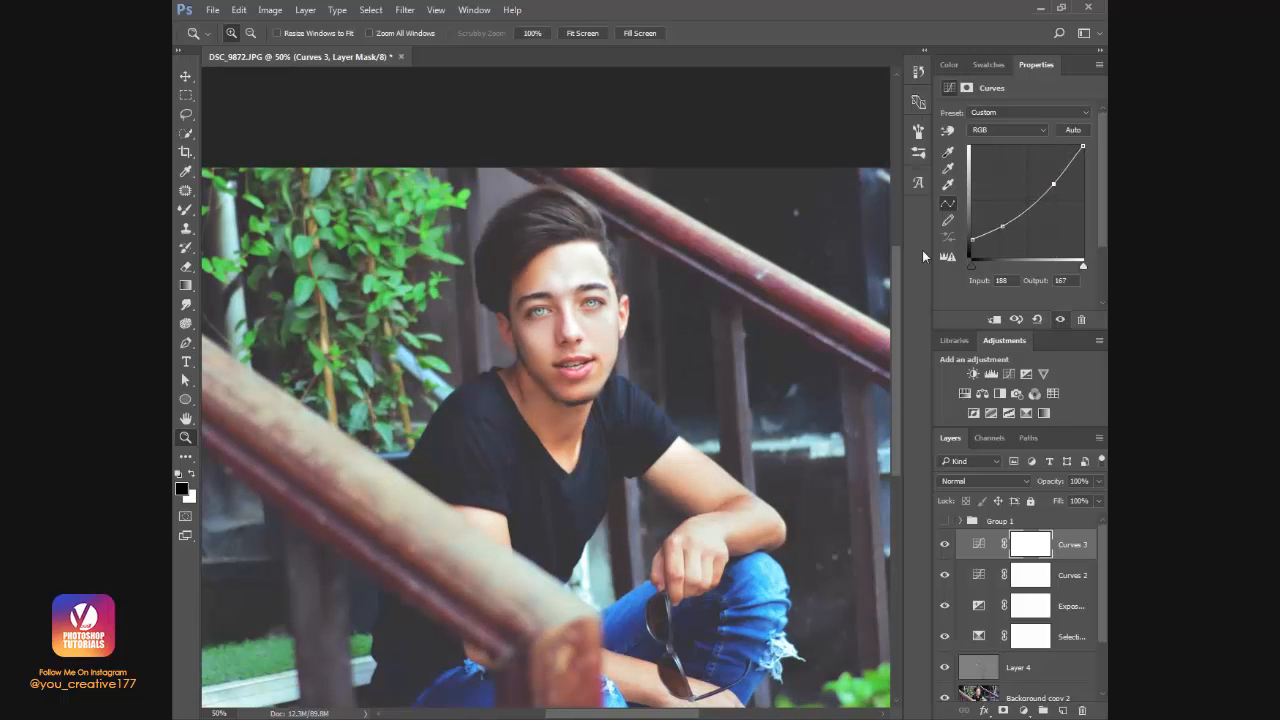
Add a Color Balance adjustment layer with the midtones at -25 Cyan/Red and +15 Yellow/Blue.
click(1025, 708)
click(1025, 708)
click(1024, 707)
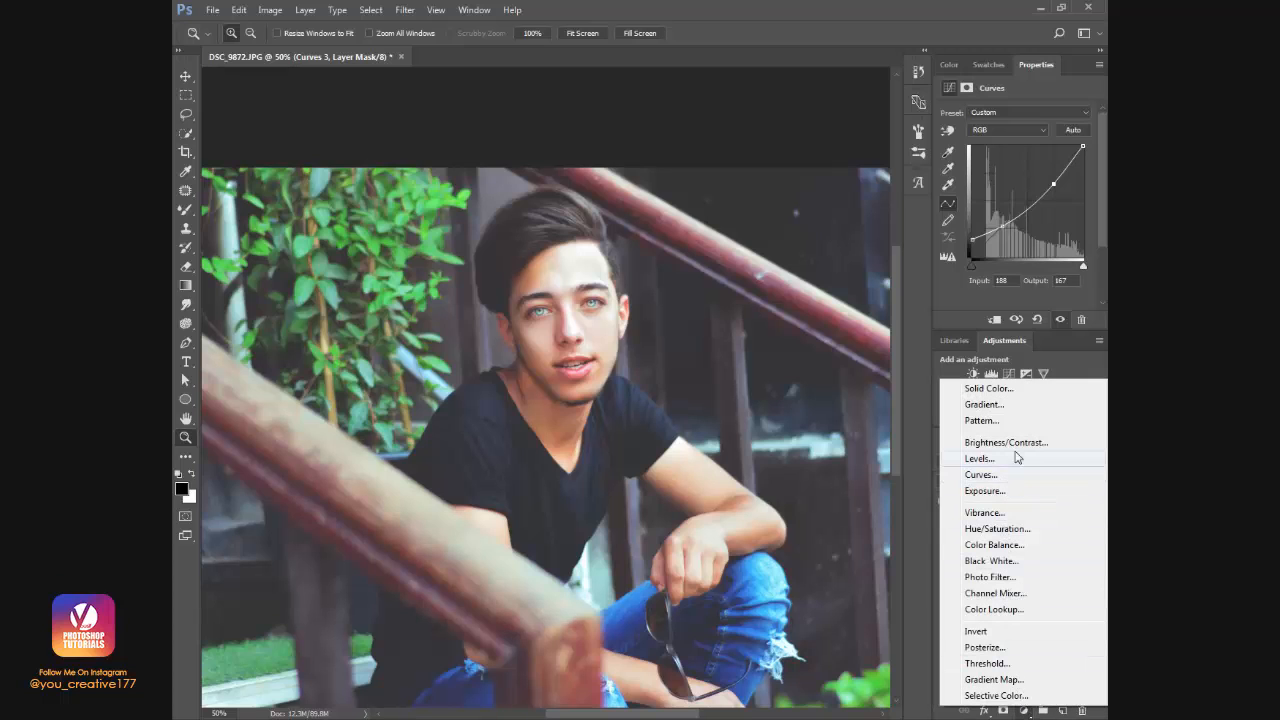
click(1012, 523)
drag(1022, 143, 982, 147)
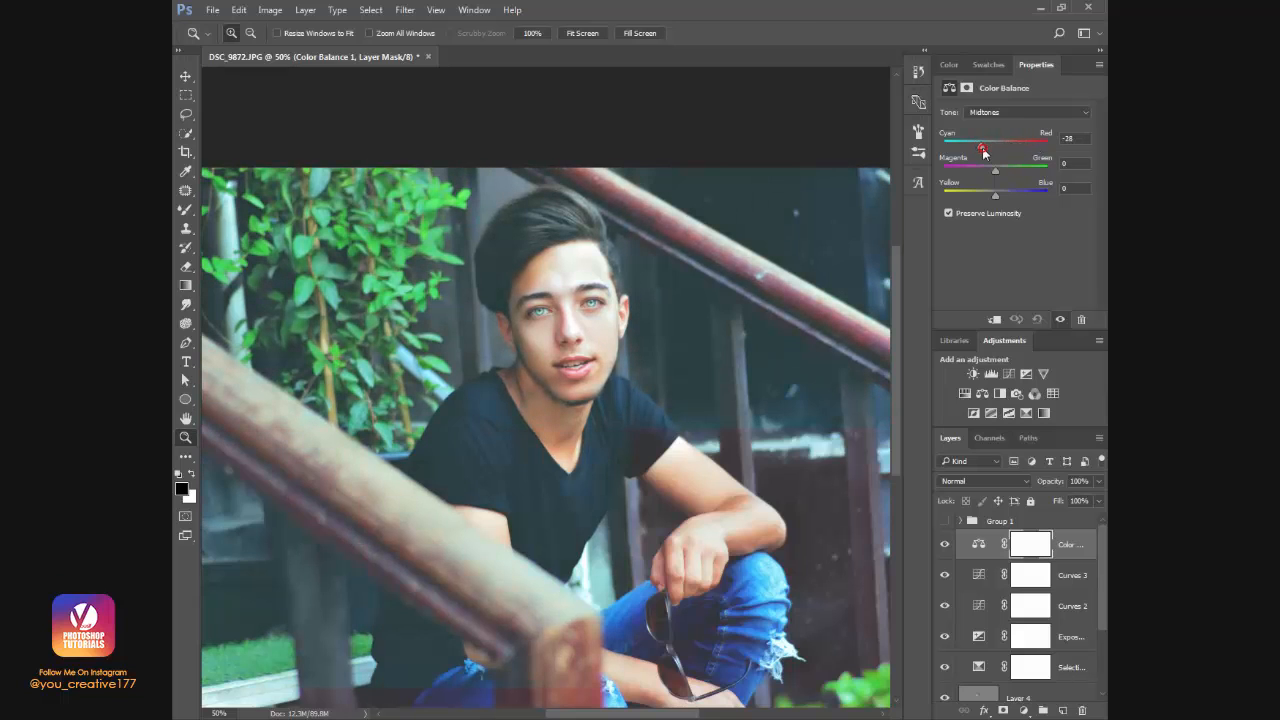
mouse_move(996, 196)
mouse_down()
mouse_move(1018, 197)
mouse_move(1005, 199)
mouse_up()
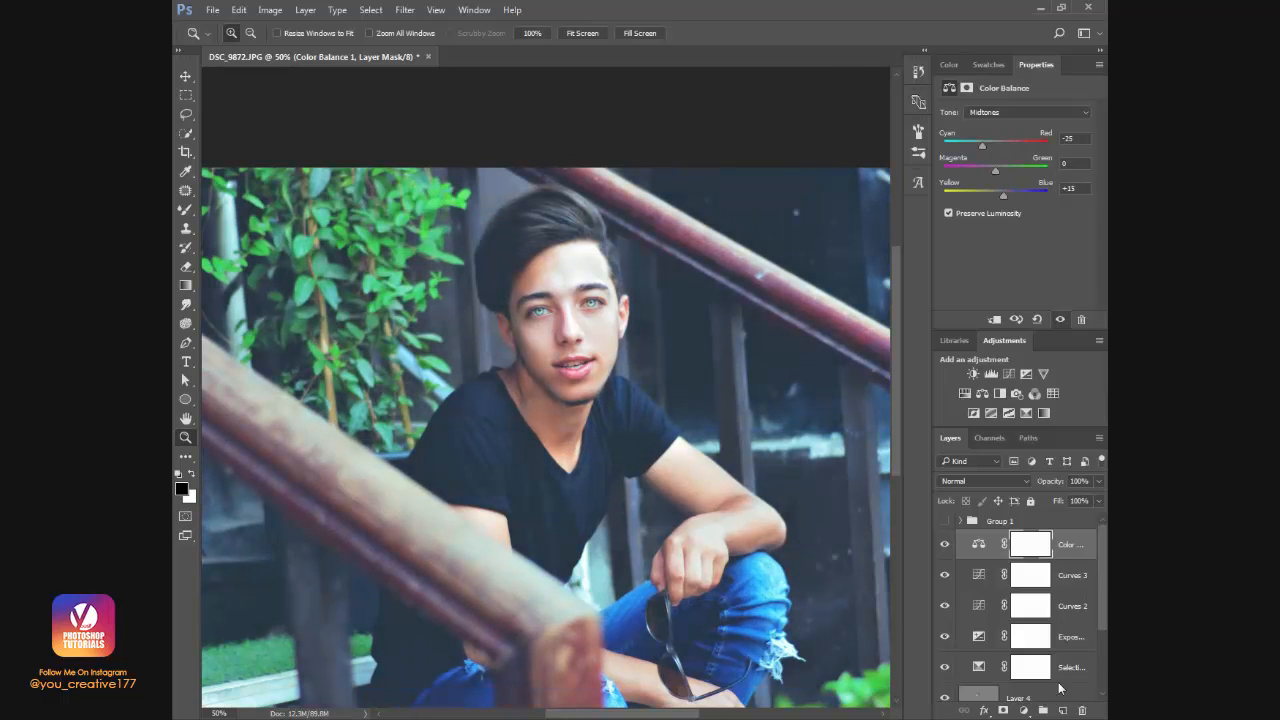
Add a Brightness/Contrast adjustment layer with brightness -17 and contrast 9.
click(1024, 710)
click(1040, 446)
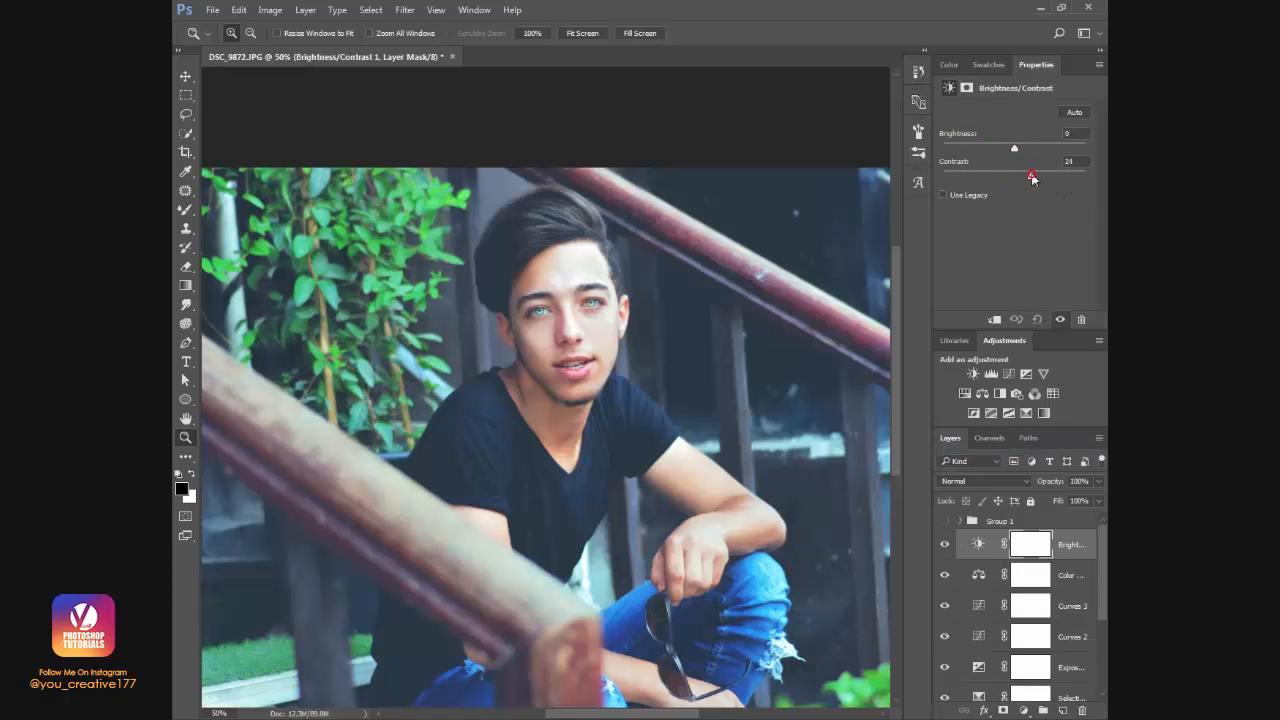
mouse_move(1037, 179)
mouse_down()
mouse_move(1027, 175)
mouse_move(1046, 187)
mouse_move(1008, 157)
mouse_move(1022, 179)
mouse_up()
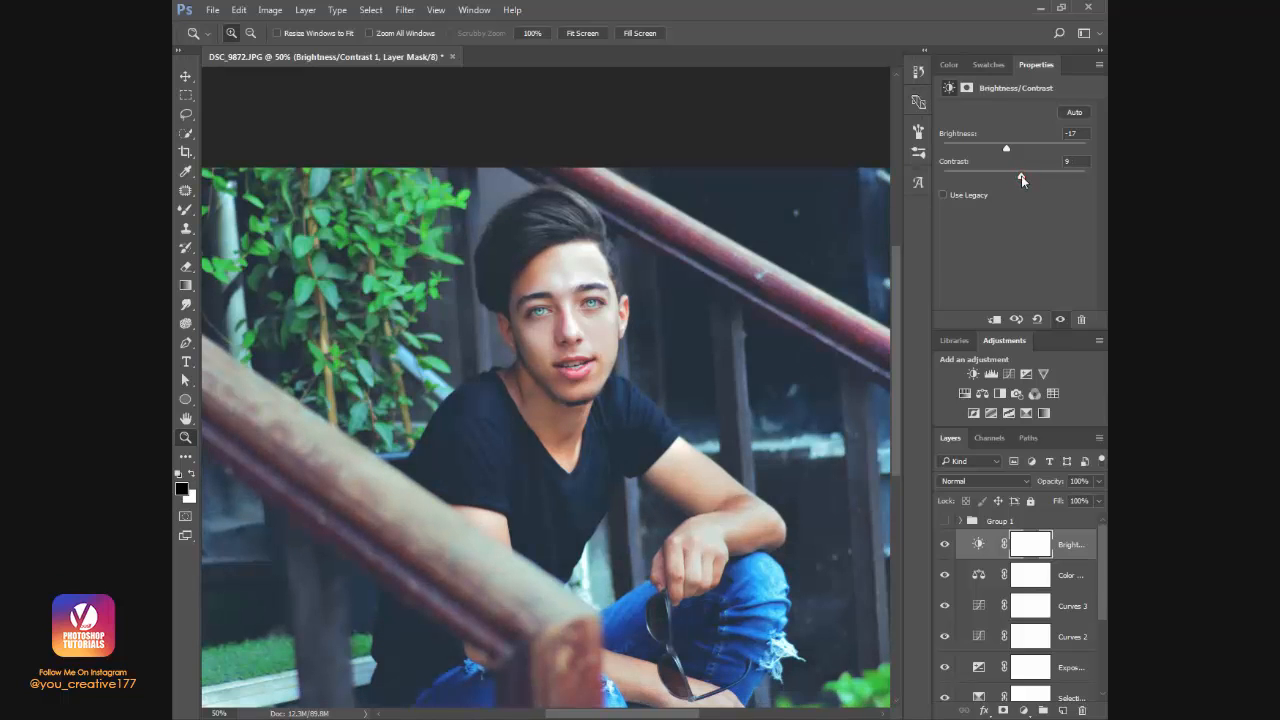
alt+click(583, 409)
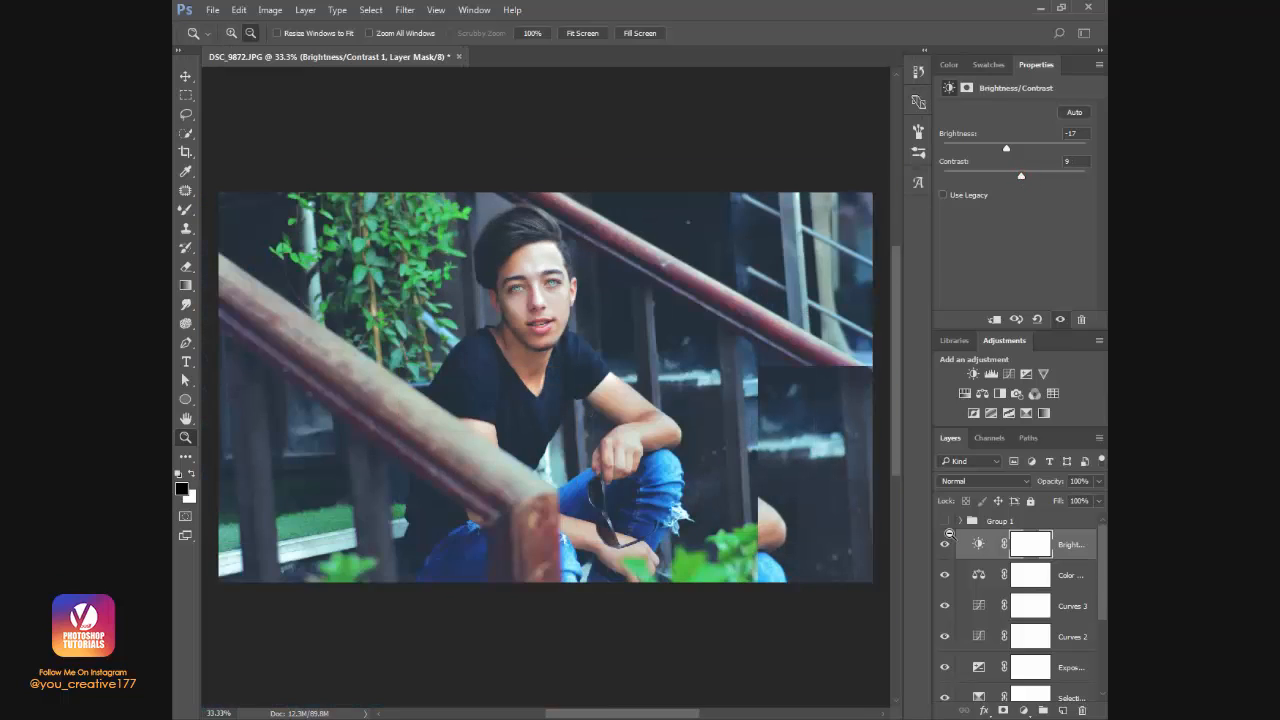
Apply the Sharpen filter to the Background copy 2 layer and check the face up close.
scroll(1057, 560, down, 3)
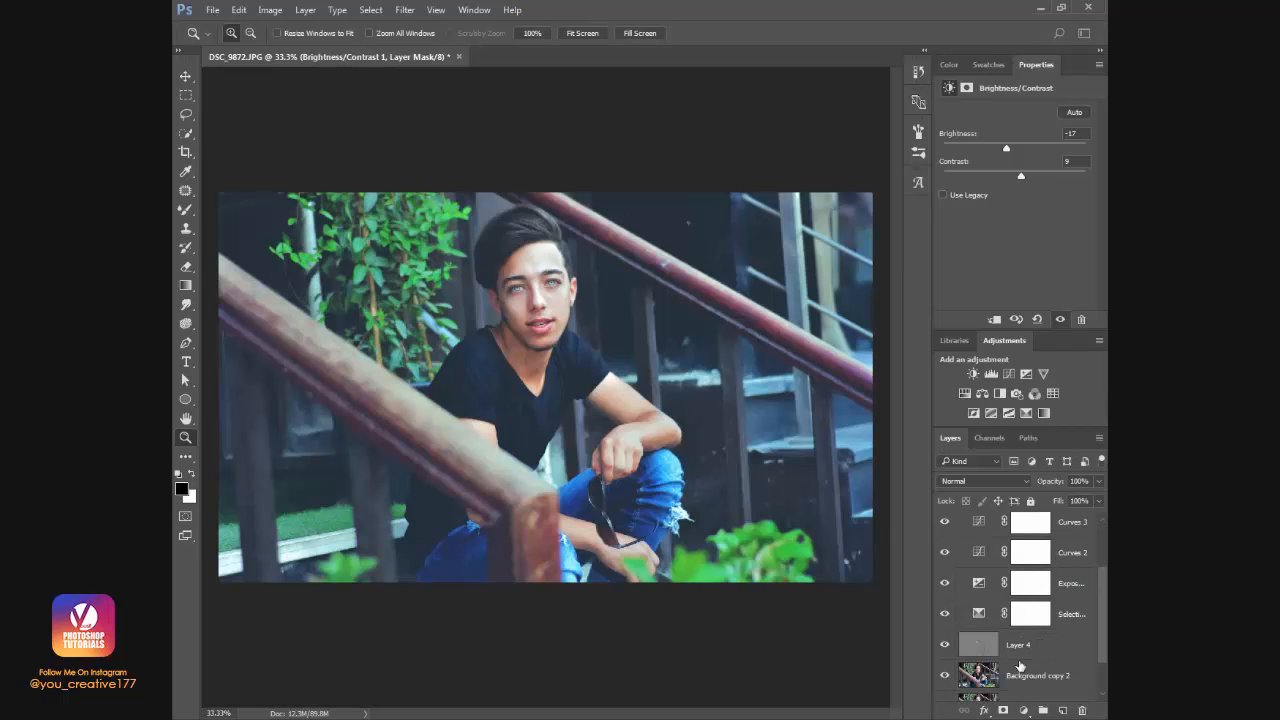
click(1019, 665)
click(404, 9)
mouse_move(565, 242)
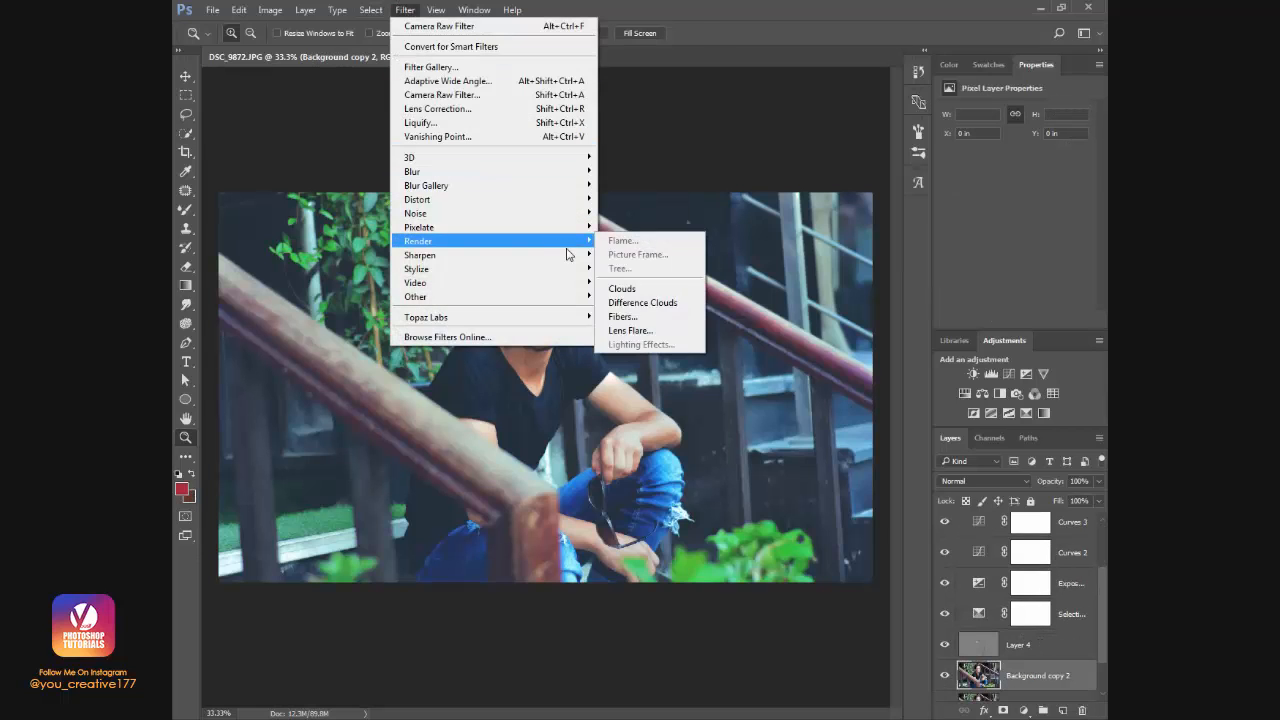
click(622, 272)
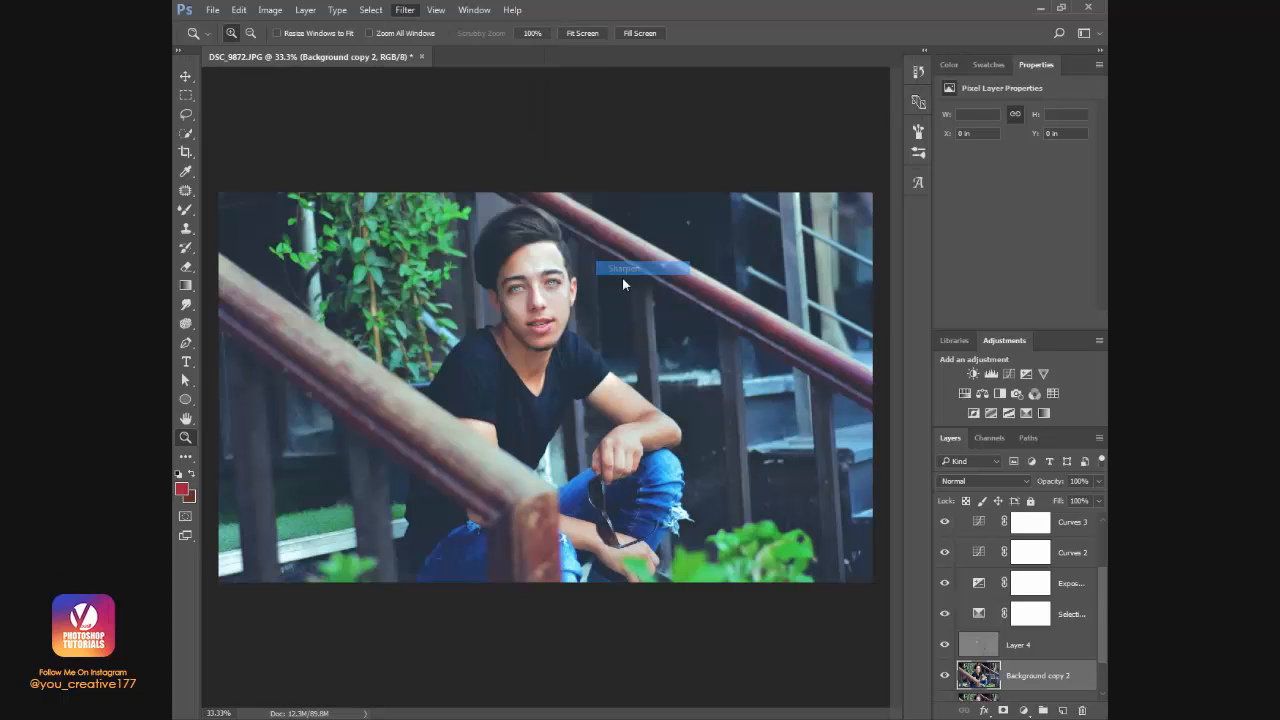
click(567, 279)
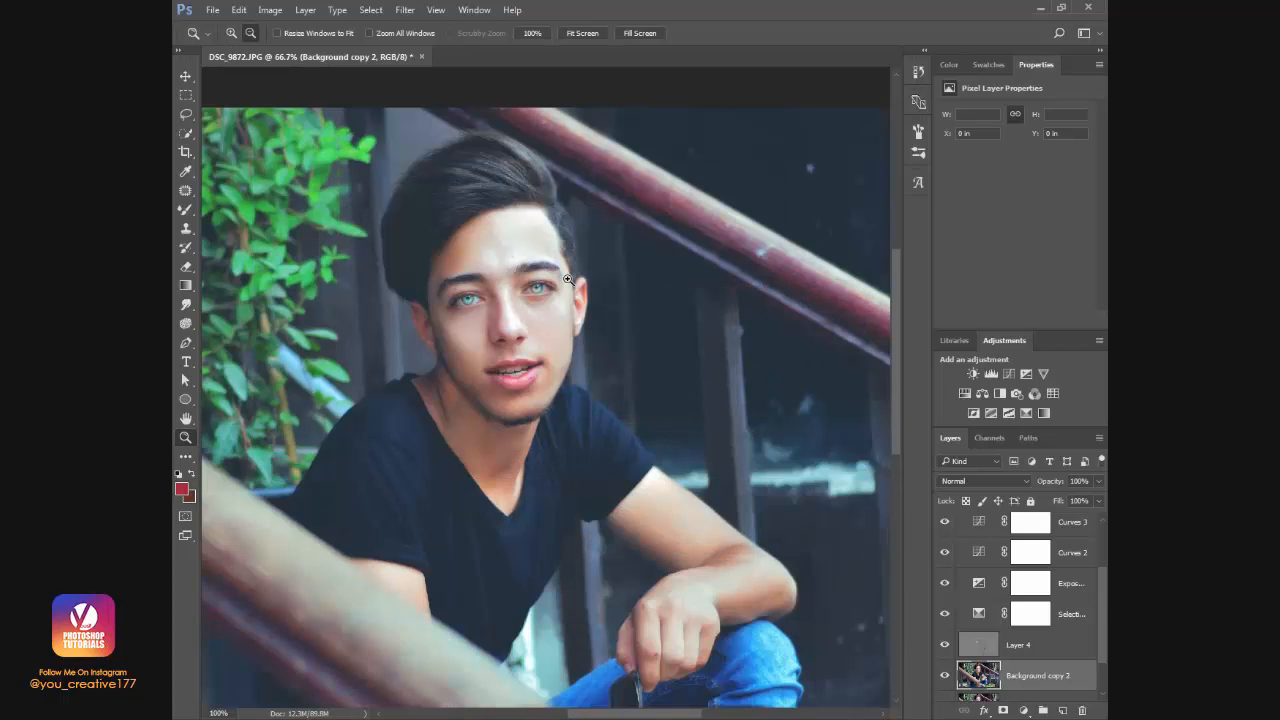
click(567, 279)
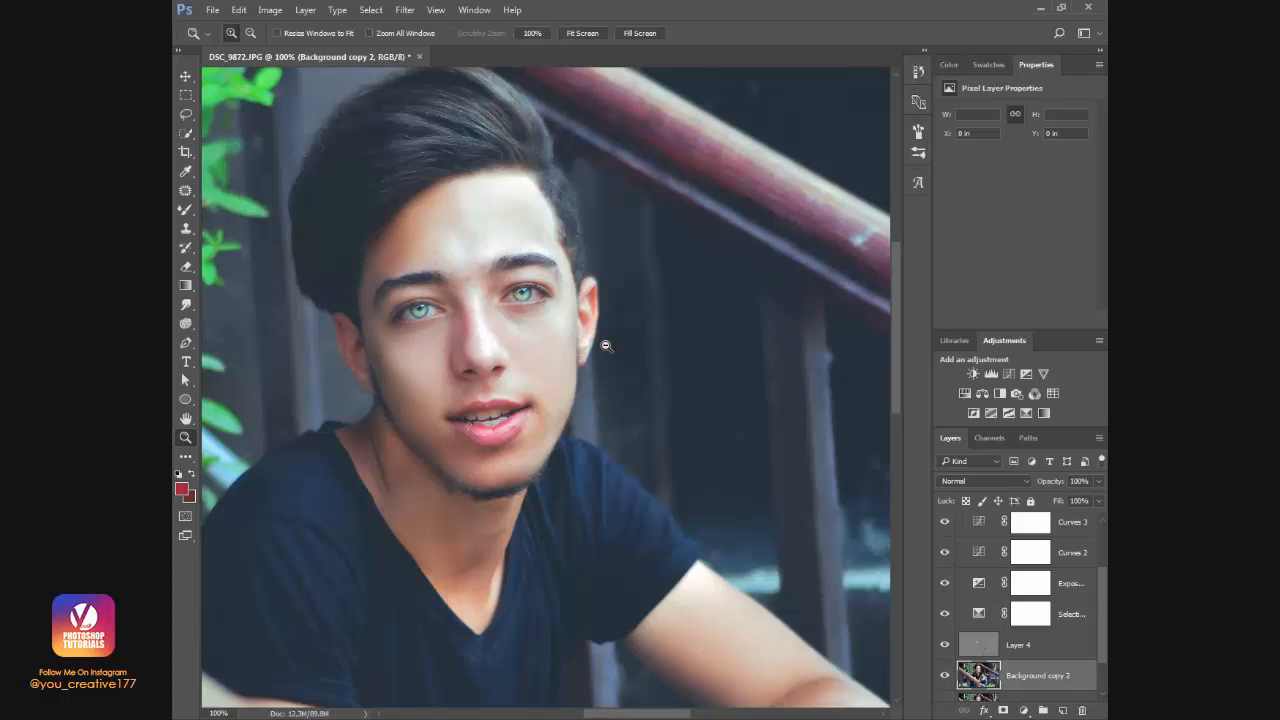
alt+click(605, 345)
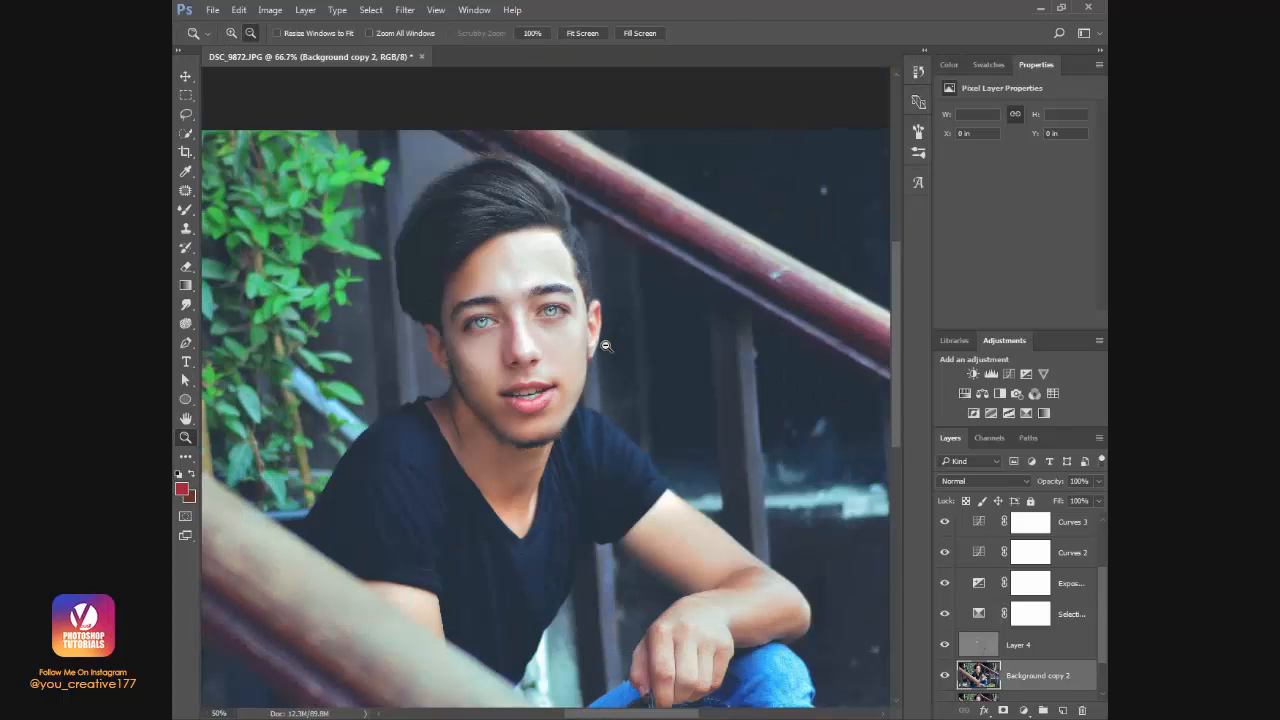
alt+click(605, 345)
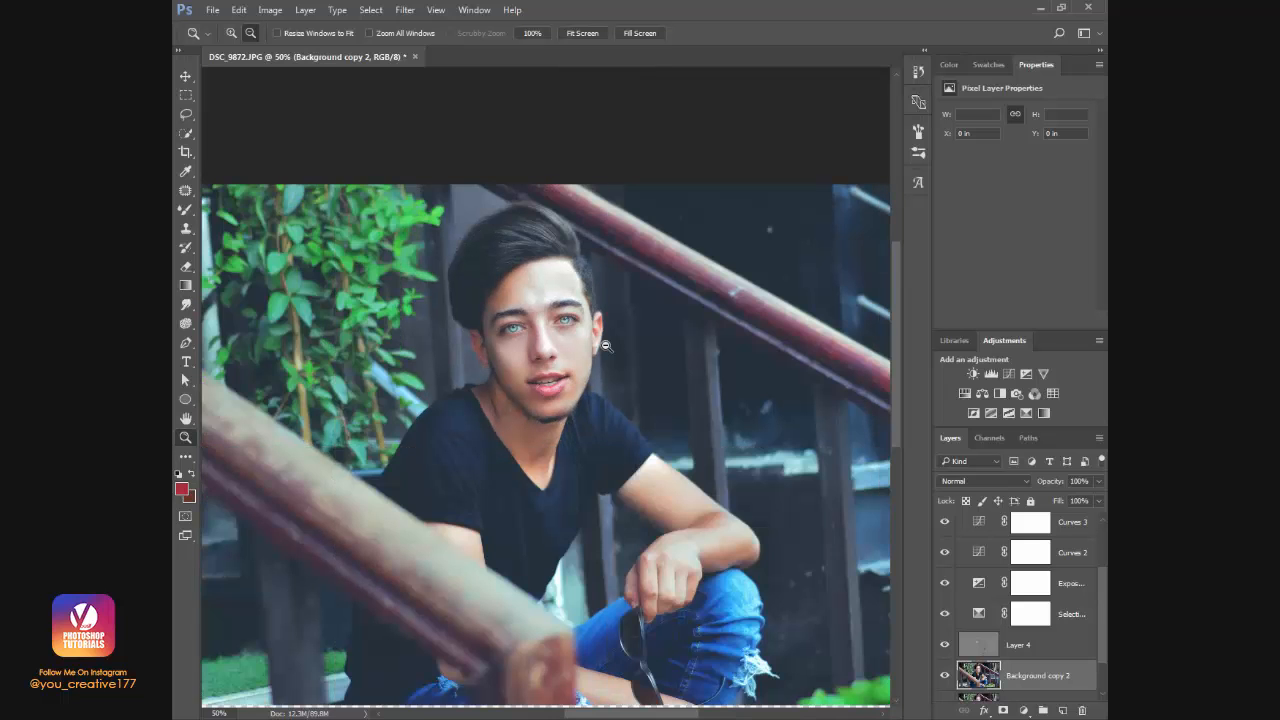
Stamp all visible layers into a new merged layer above the Brightness/Contrast adjustment.
mouse_move(640, 432)
mouse_down()
mouse_move(609, 374)
mouse_move(537, 333)
mouse_up()
scroll(975, 684, up, 3)
key(e)
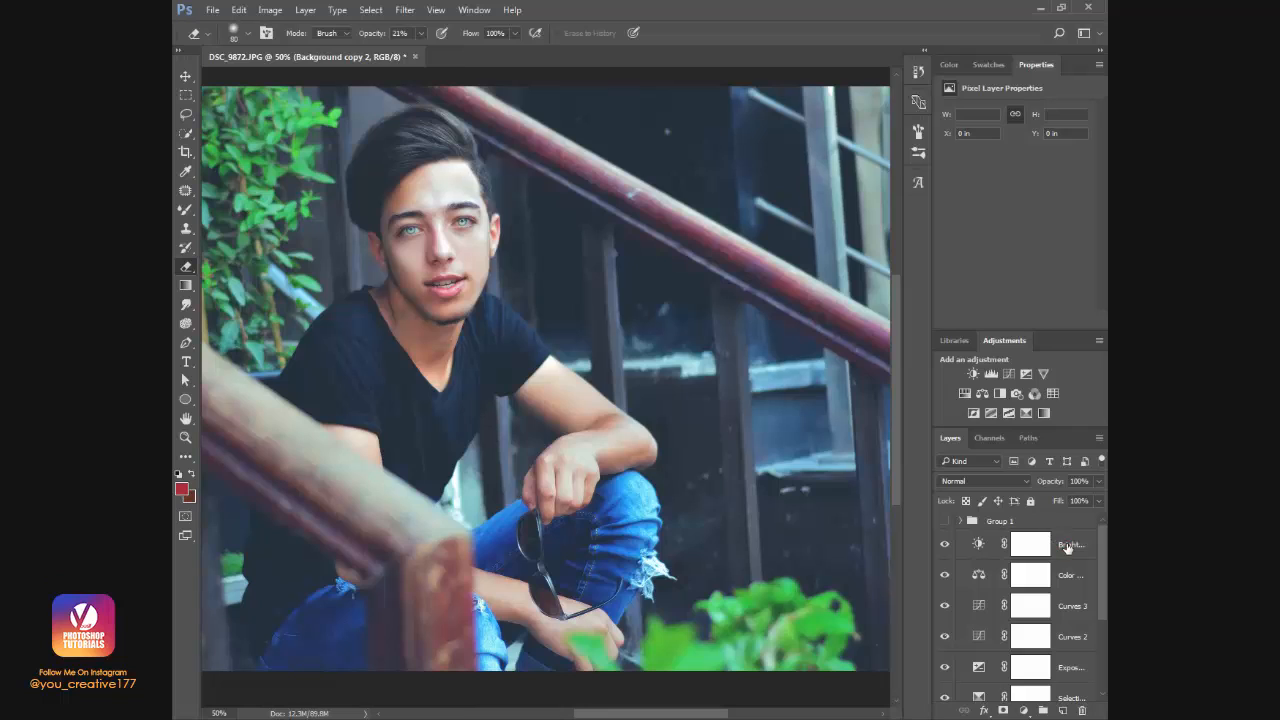
click(1031, 544)
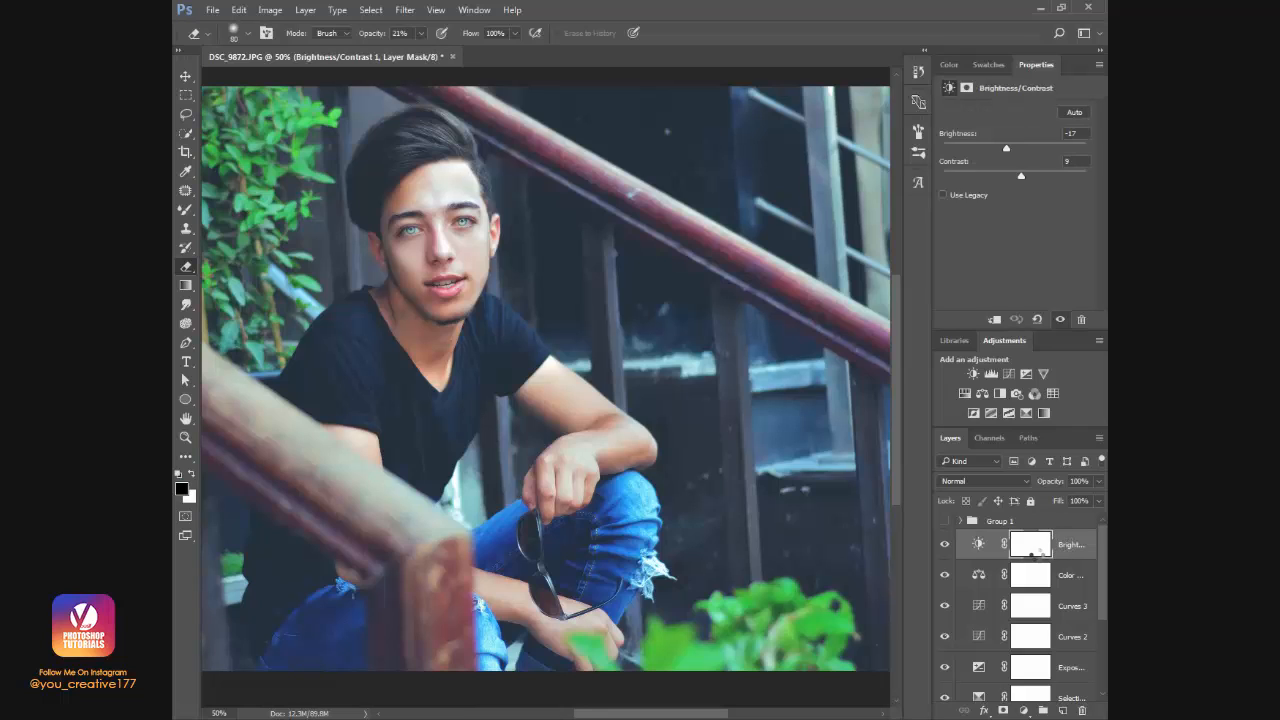
key(ctrl+shift+alt+e)
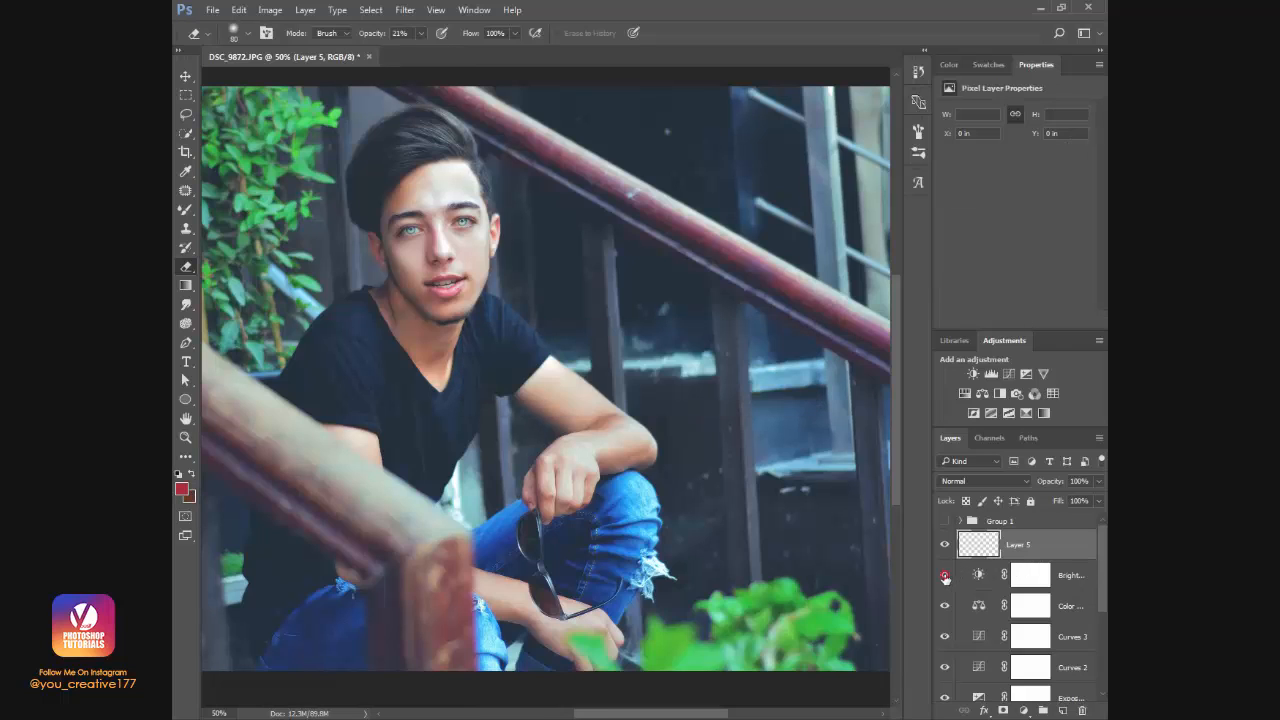
Hide every layer beneath Layer 5, from the Brightness/Contrast adjustment through Background, keeping Layer 5 visible.
drag(945, 578, 940, 714)
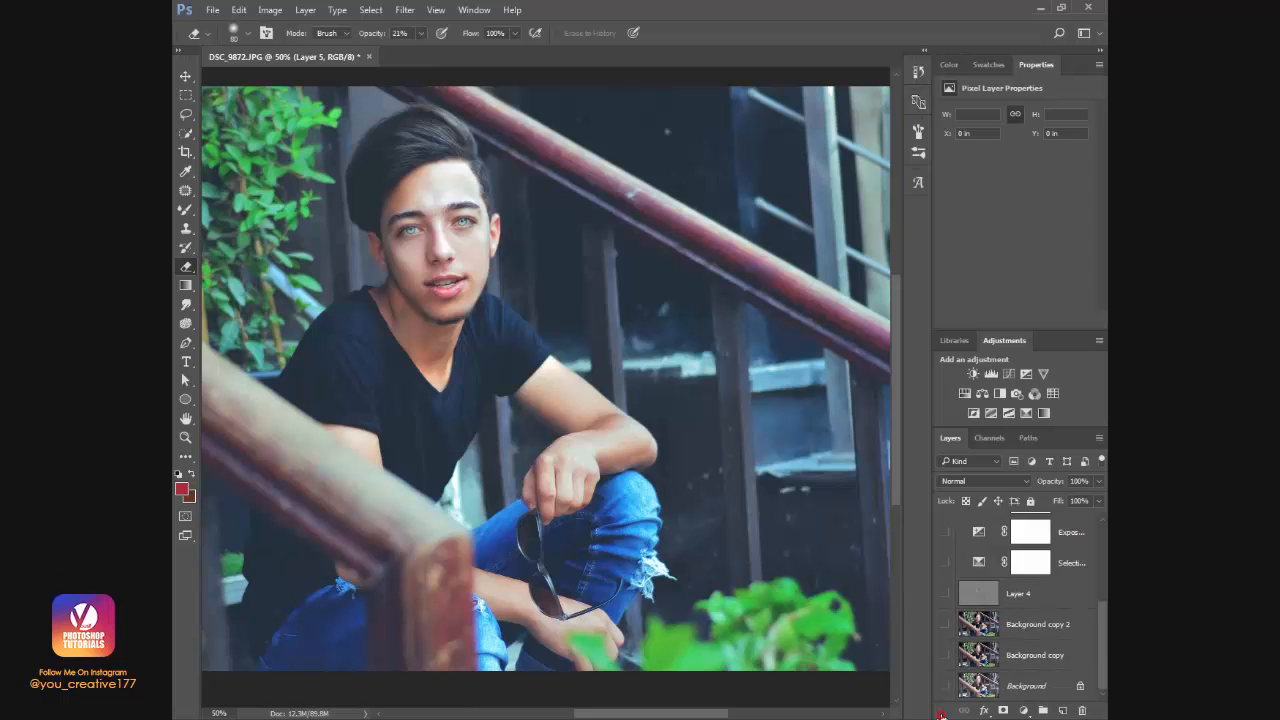
scroll(940, 630, up, 3)
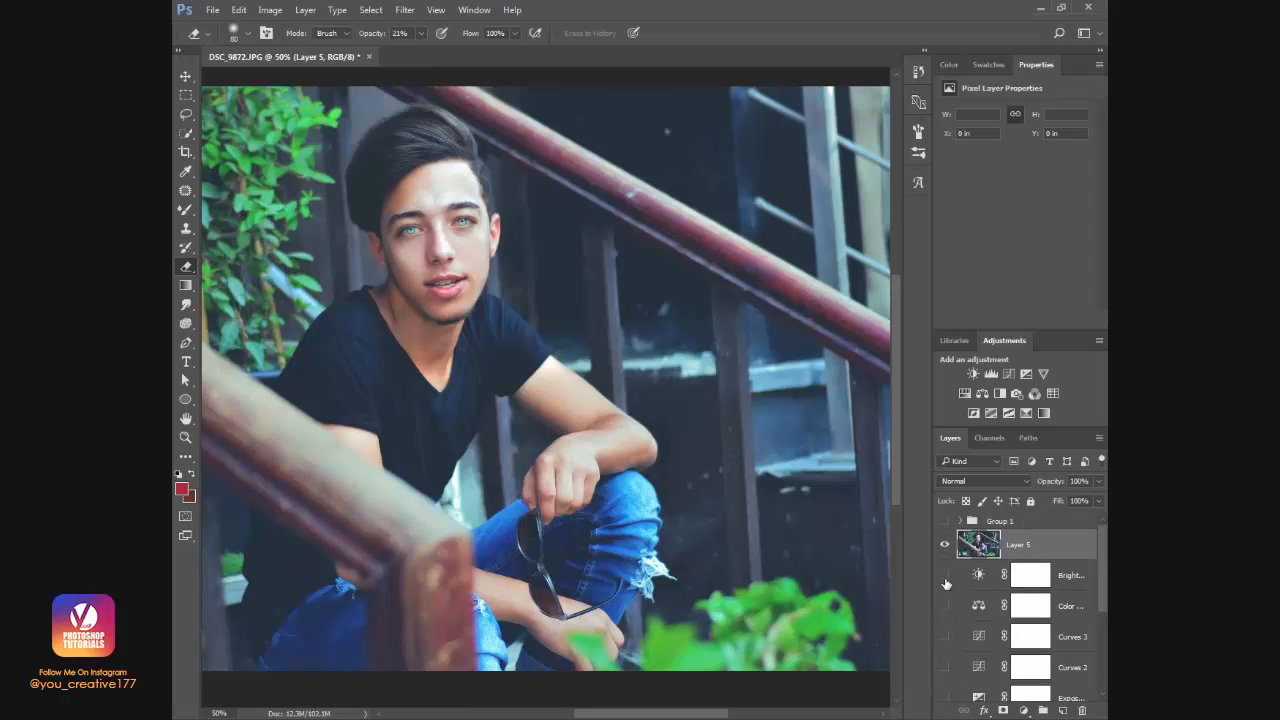
click(946, 550)
click(946, 550)
click(946, 550)
click(945, 549)
Saturate the rear stair railing on Layer 5 using the Sponge tool at 100 px and 94% flow in Saturate mode.
mouse_move(185, 323)
mouse_down()
mouse_move(258, 330)
mouse_move(255, 352)
mouse_up()
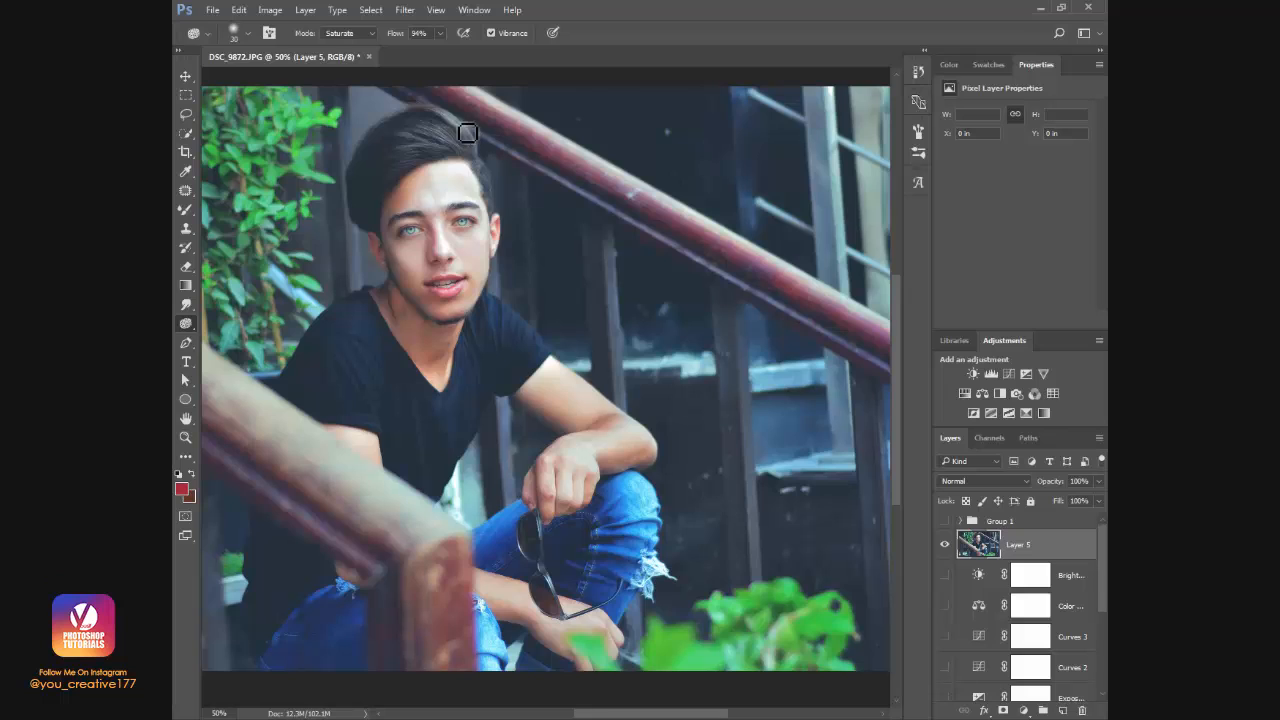
key(])
key(])
key(])
key(])
drag(509, 127, 813, 296)
drag(833, 347, 662, 300)
Saturate the foreground railing on Layer 5 with the 100 px Sponge, undoing the last strokes on its end post.
drag(436, 294, 606, 334)
drag(378, 305, 467, 313)
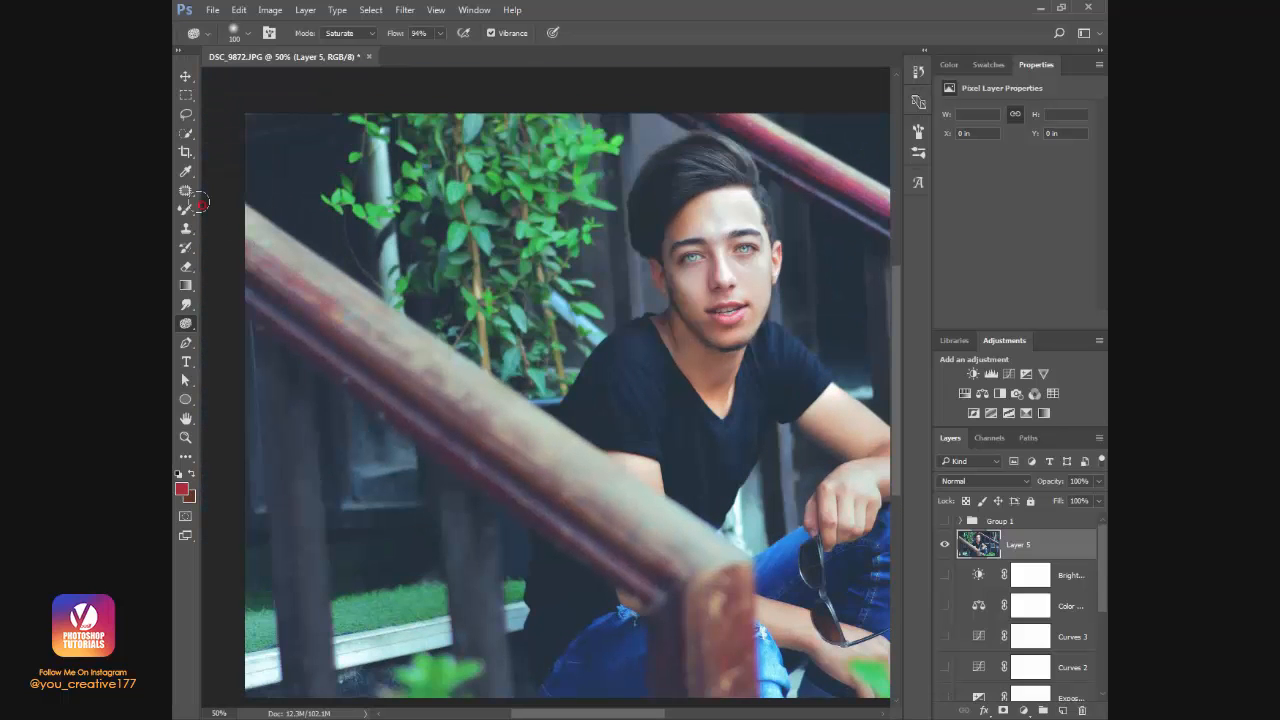
mouse_move(361, 336)
mouse_down()
mouse_move(577, 474)
mouse_move(718, 609)
mouse_move(643, 440)
mouse_move(660, 568)
mouse_move(681, 518)
mouse_up()
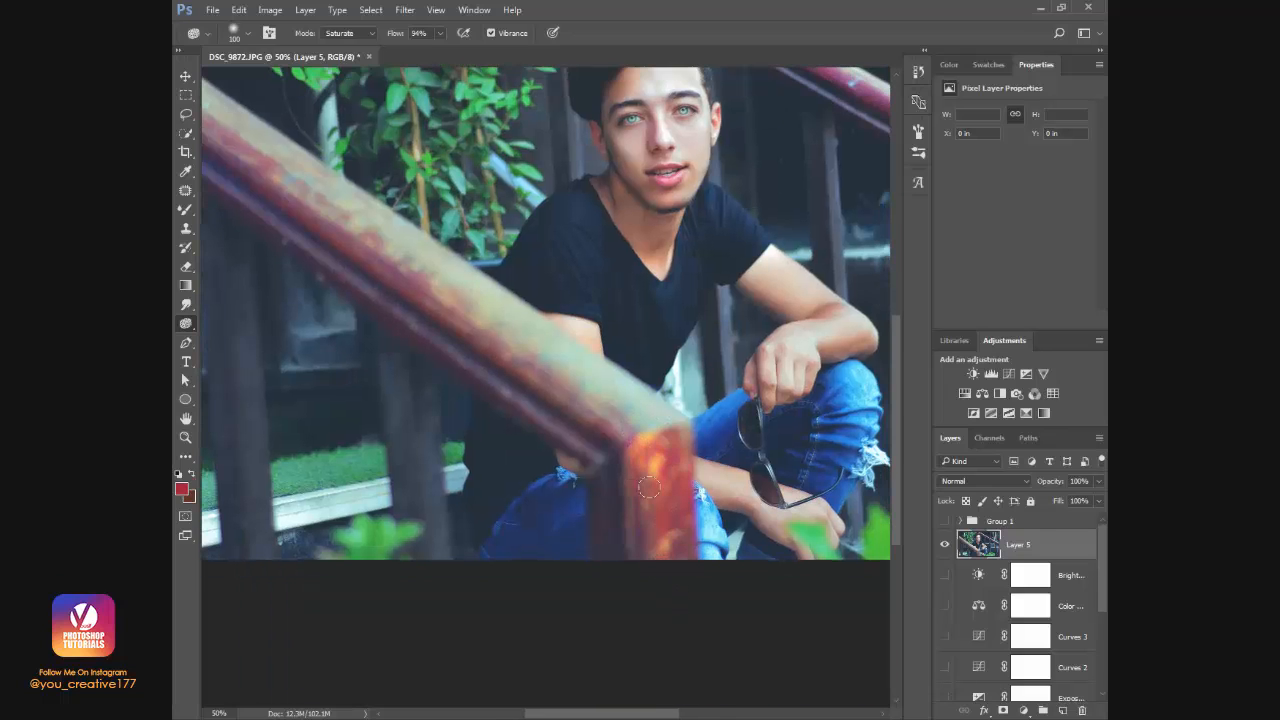
key(ctrl+alt+z)
key(z)
alt+click(657, 439)
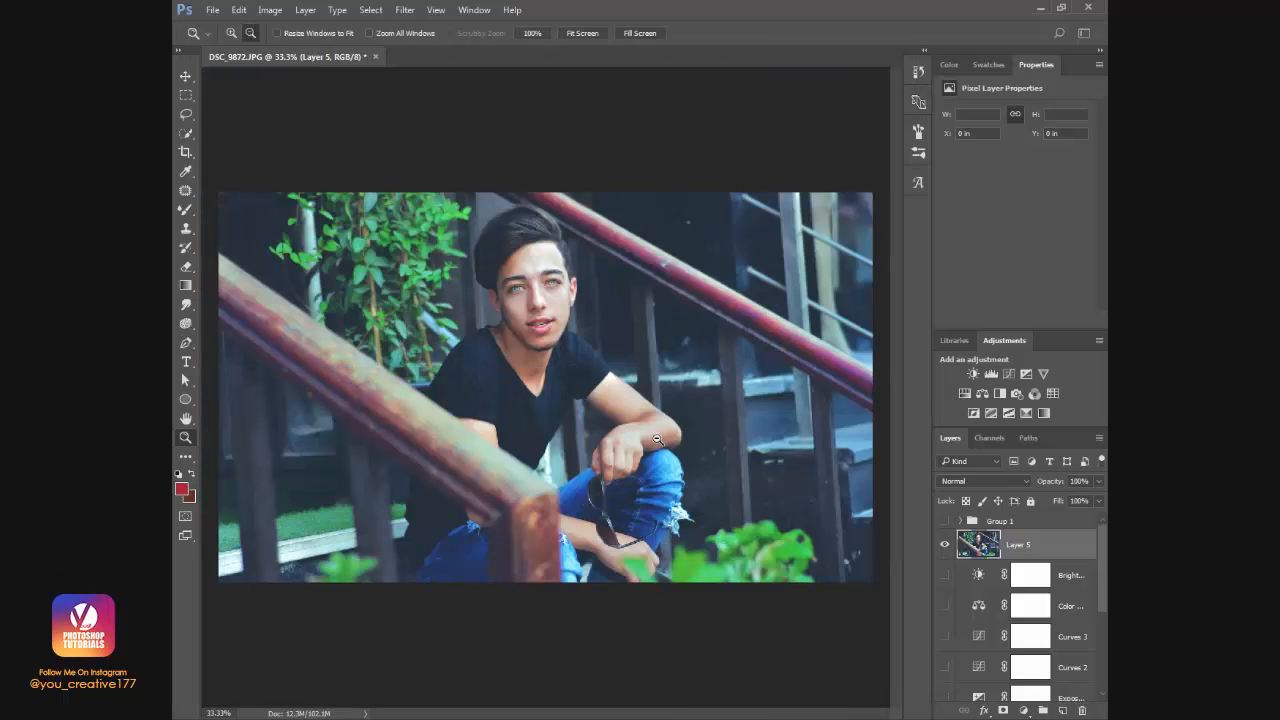
key(o)
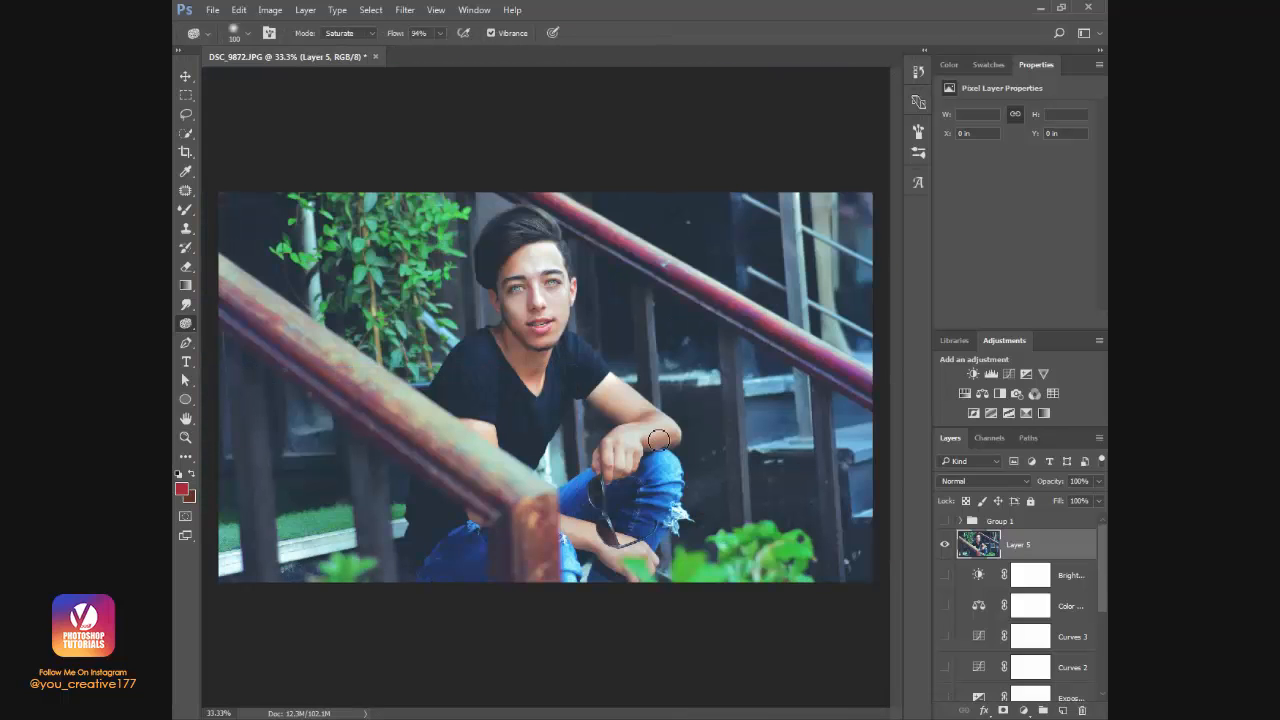